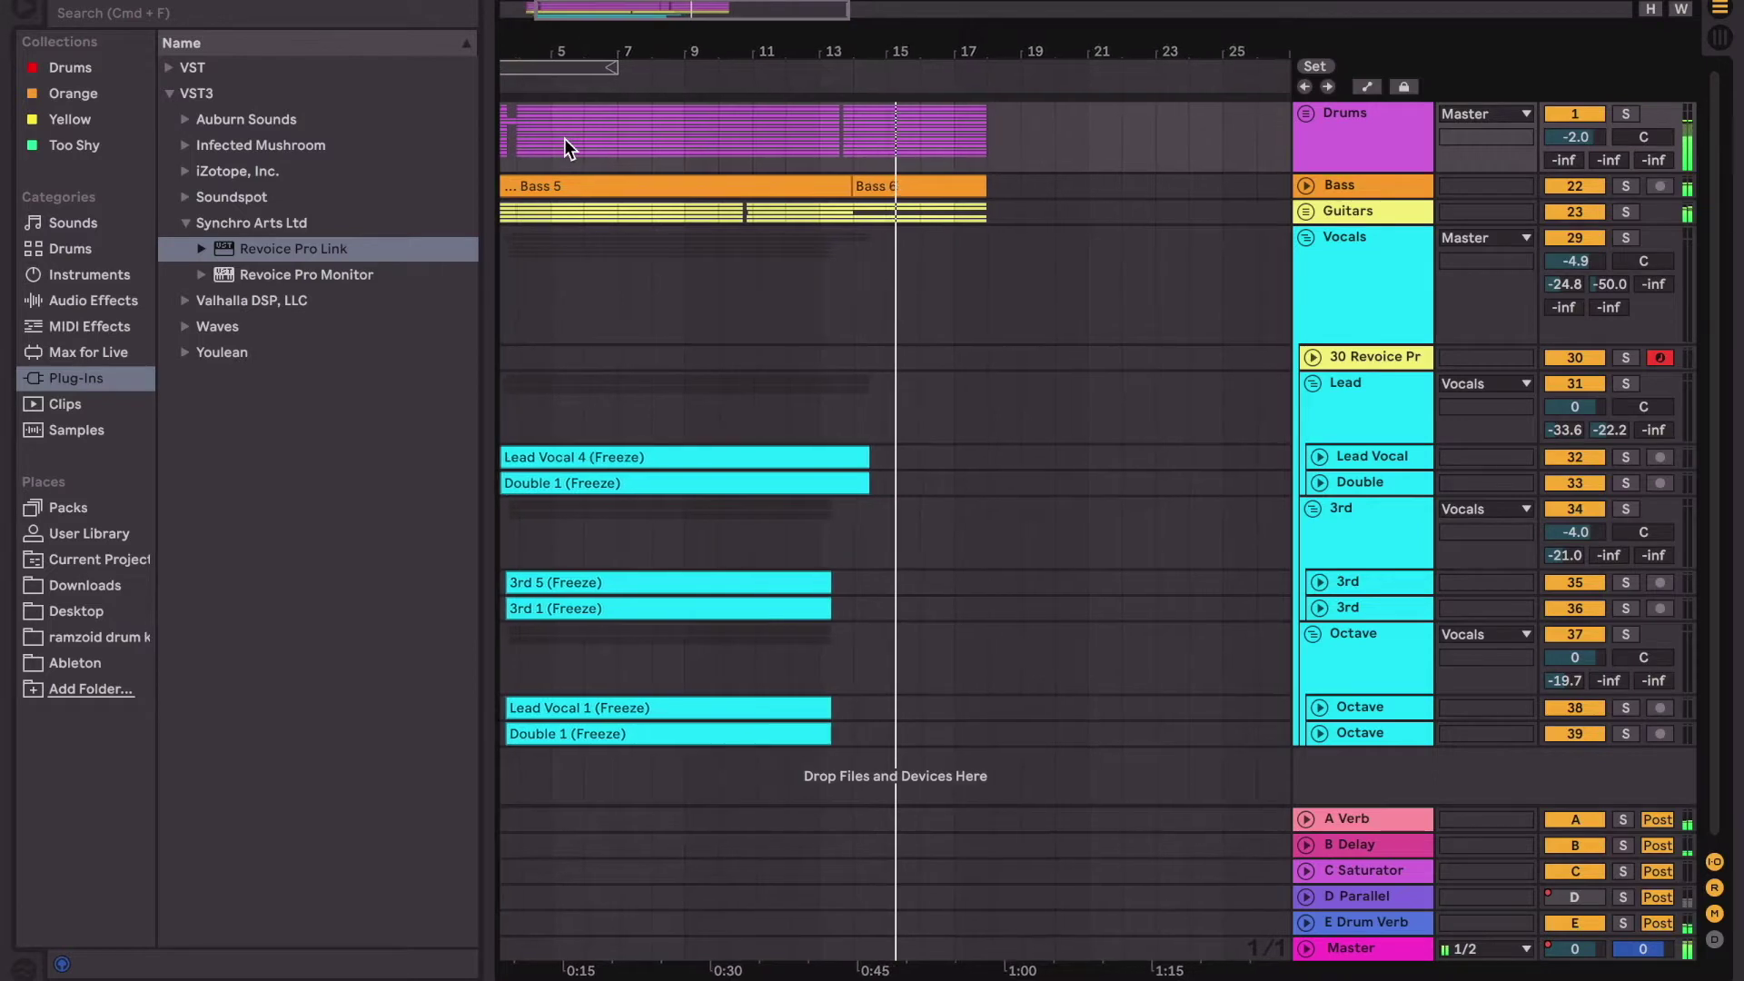
# - Solo the Vocals group and play from near bar 3 so Revoice Pro captures the takes
pyautogui.press('-')
pyautogui.press('-')
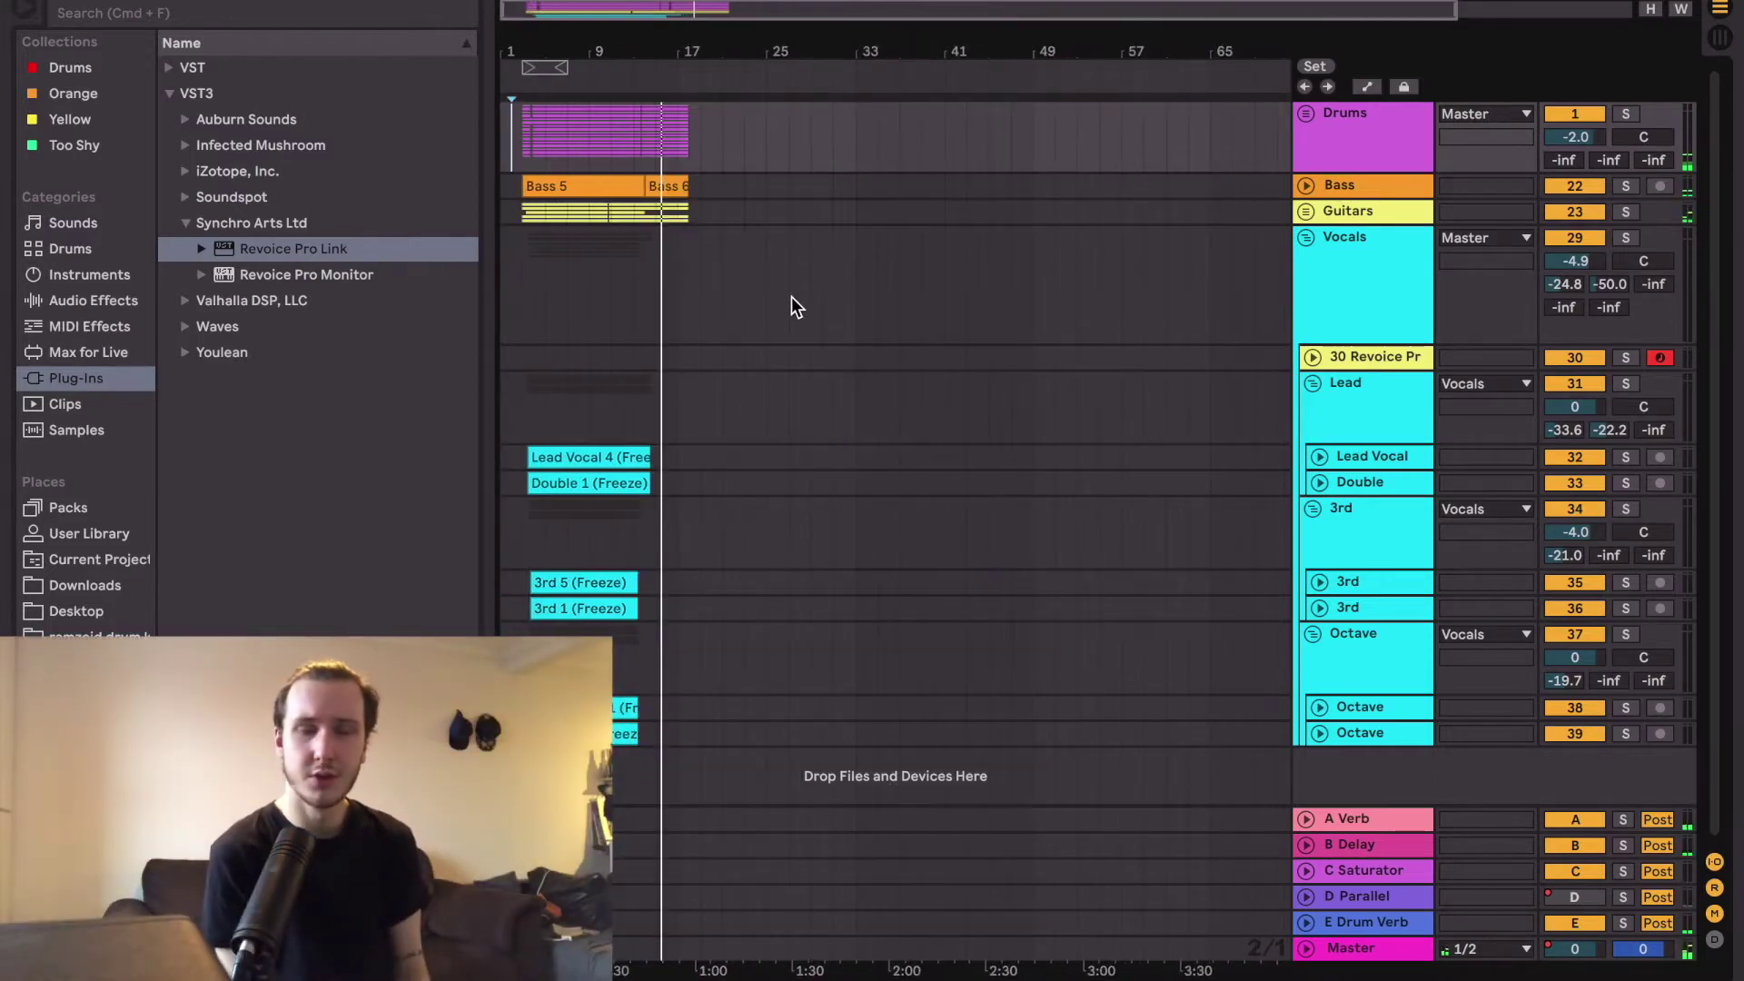
pyautogui.scroll(3, 550, 312)
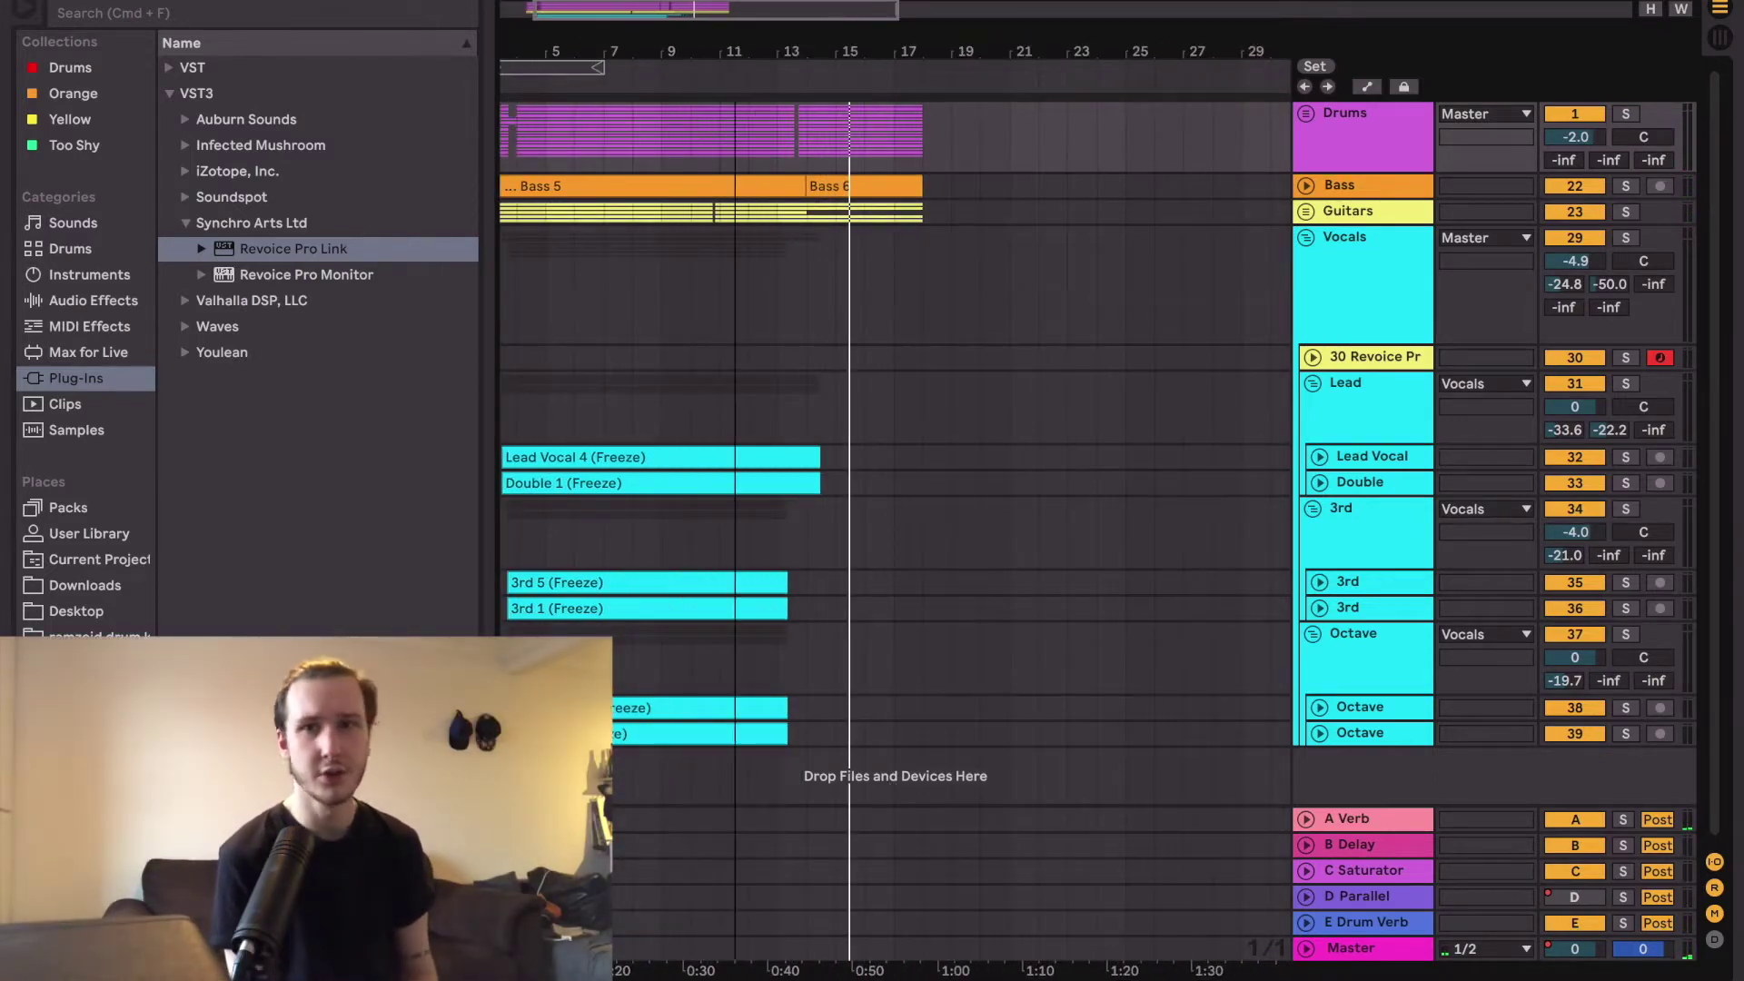
pyautogui.hscroll(-2, 886, 409)
pyautogui.click(1625, 238)
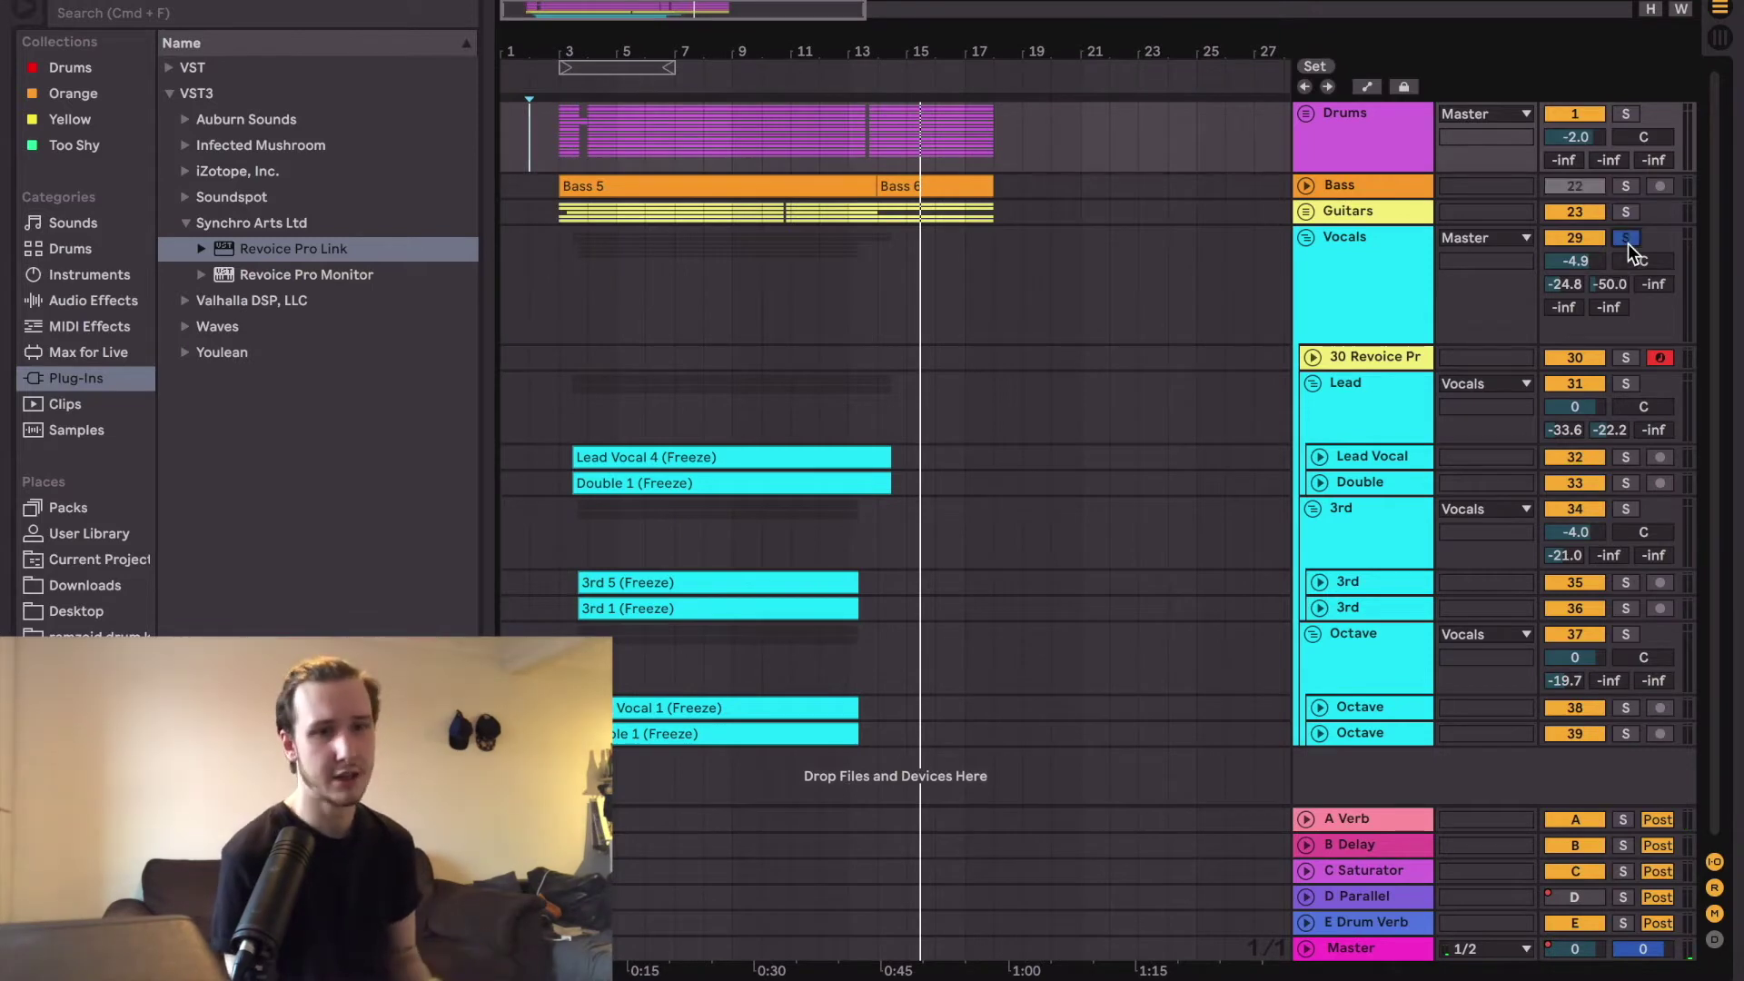
pyautogui.click(581, 309)
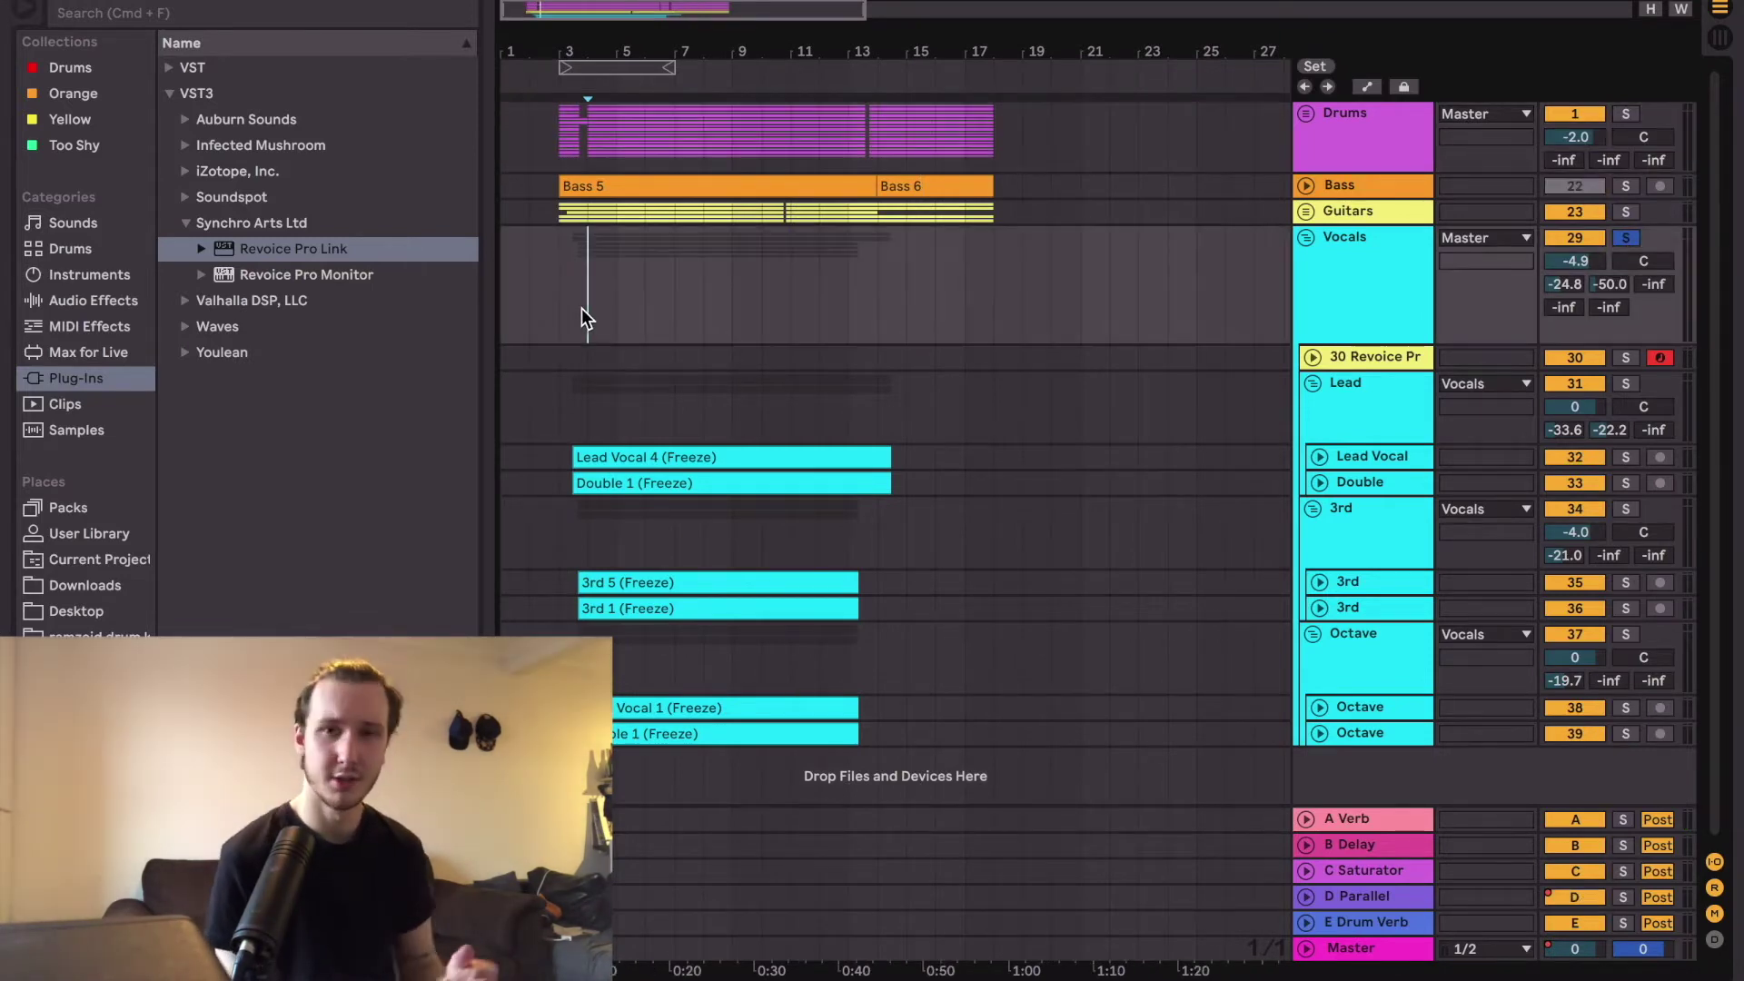
pyautogui.press('space')
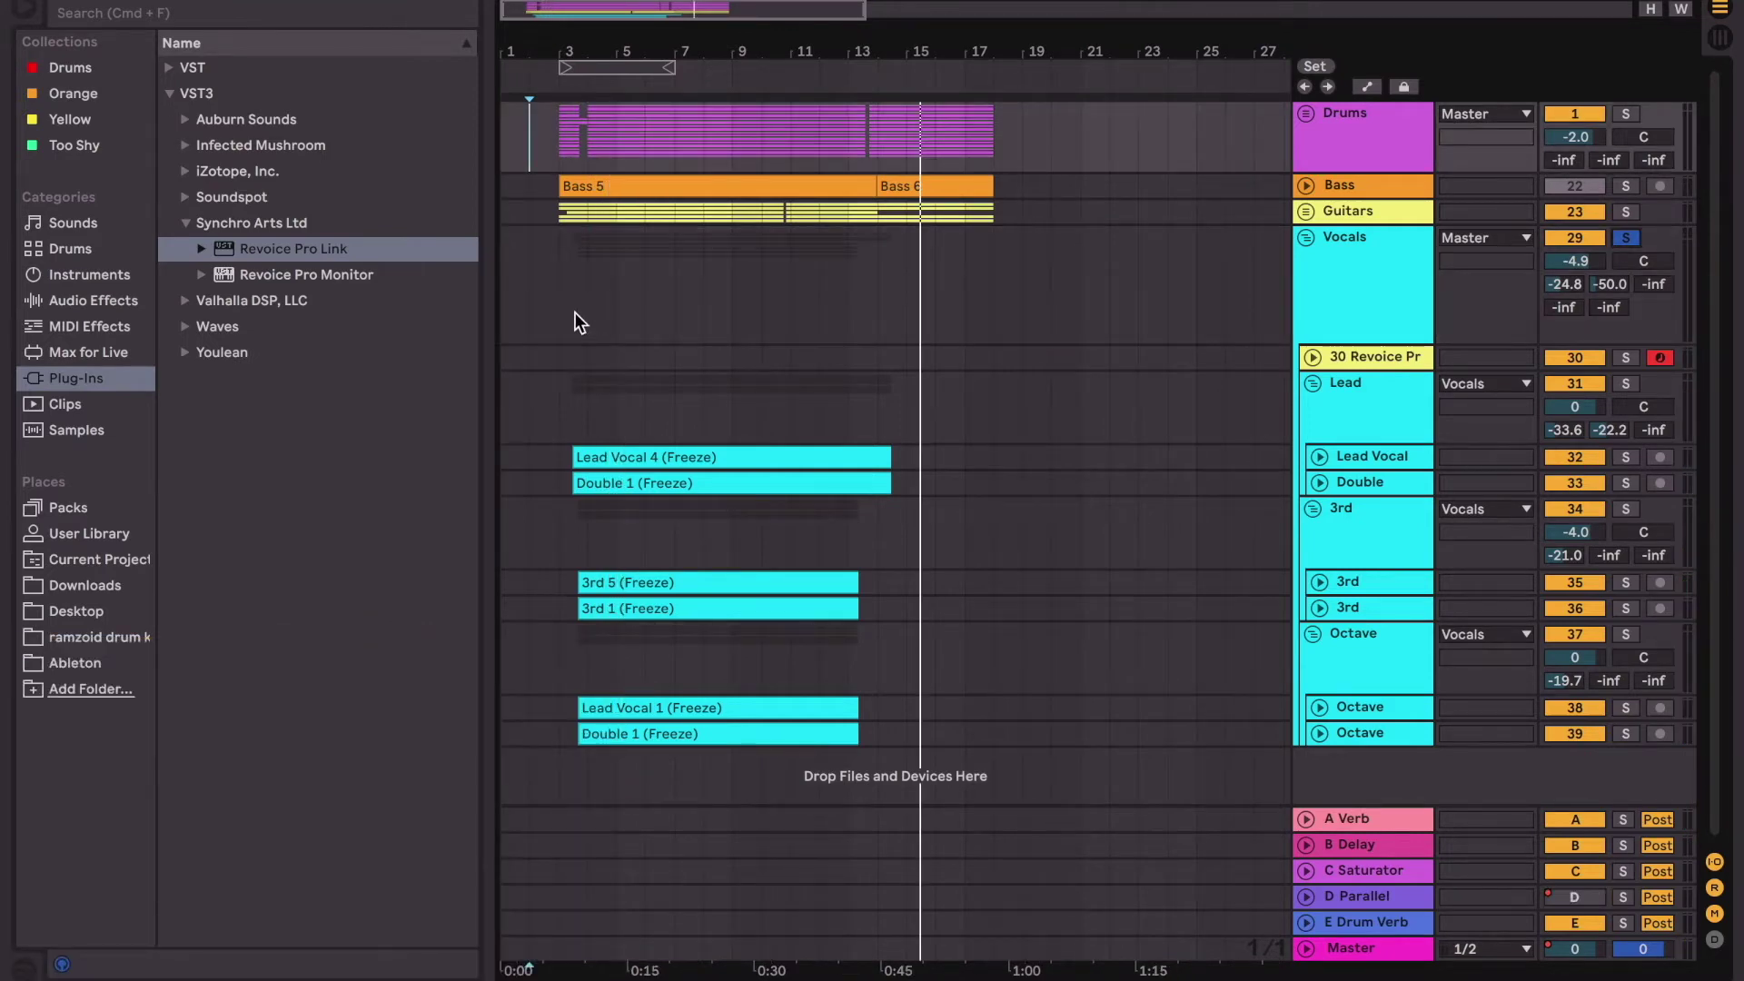
pyautogui.click(578, 311)
pyautogui.press('space')
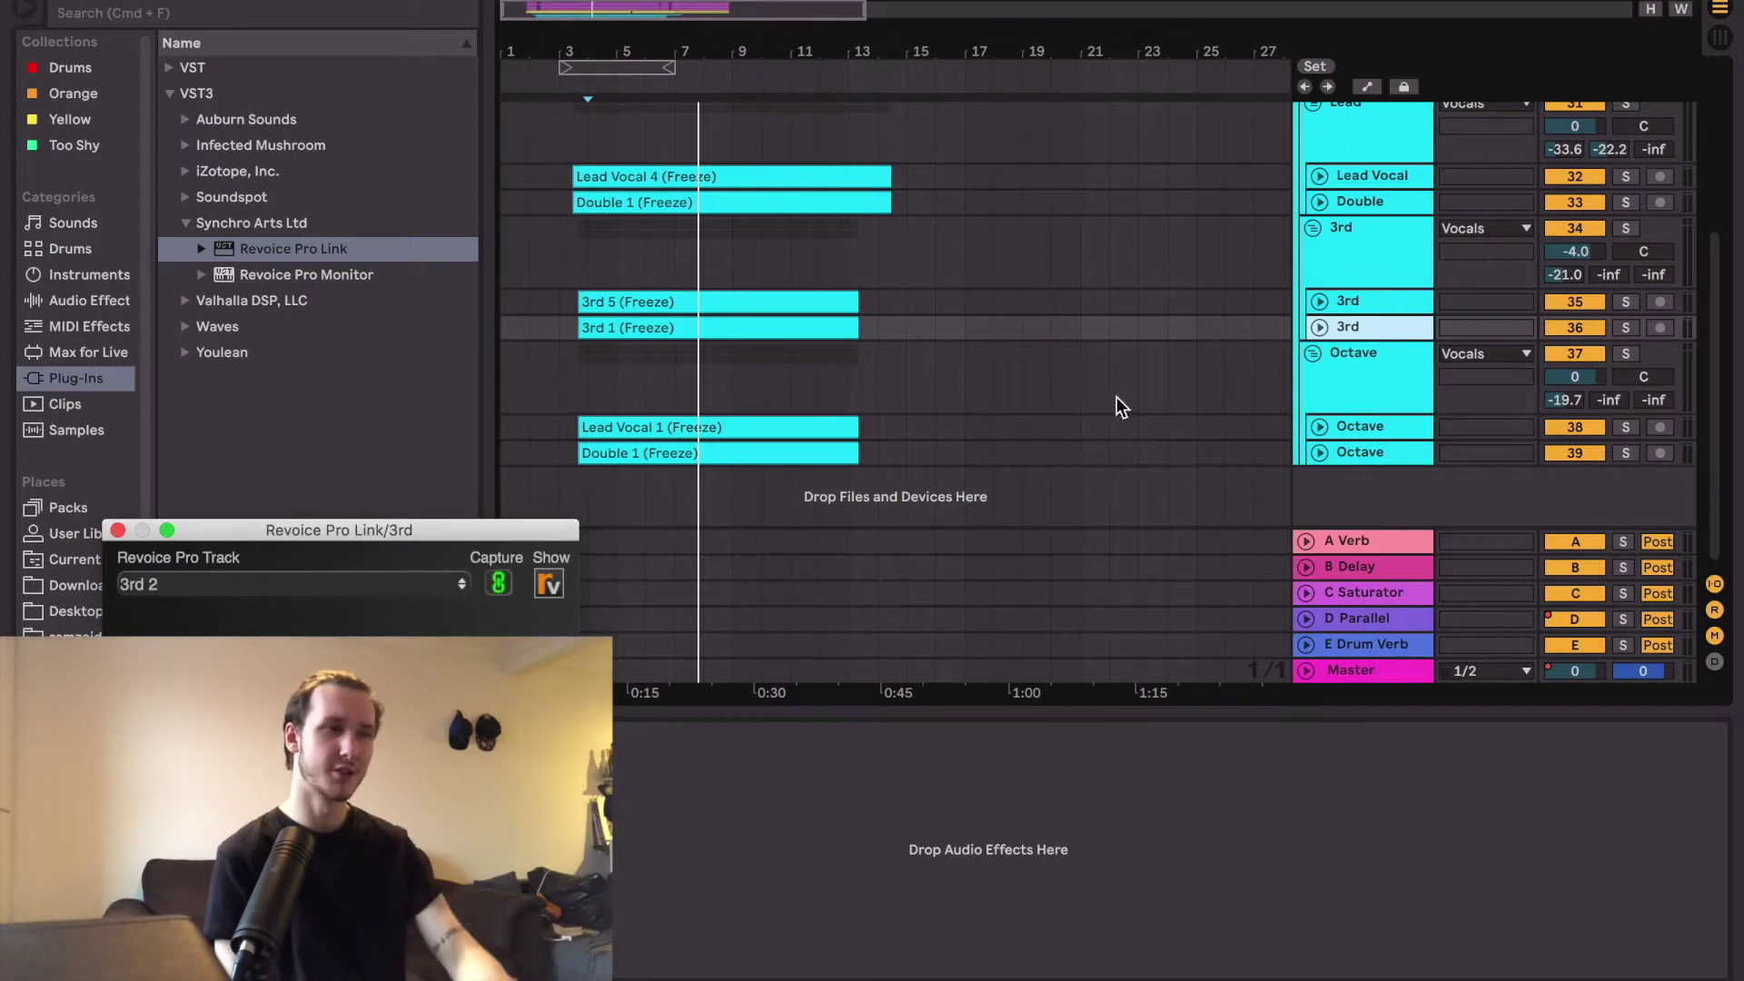
# - Map the two Octave tracks to Revoice Pro 'Octave 1' and 'Octave 2' with capture armed
pyautogui.click(1375, 434)
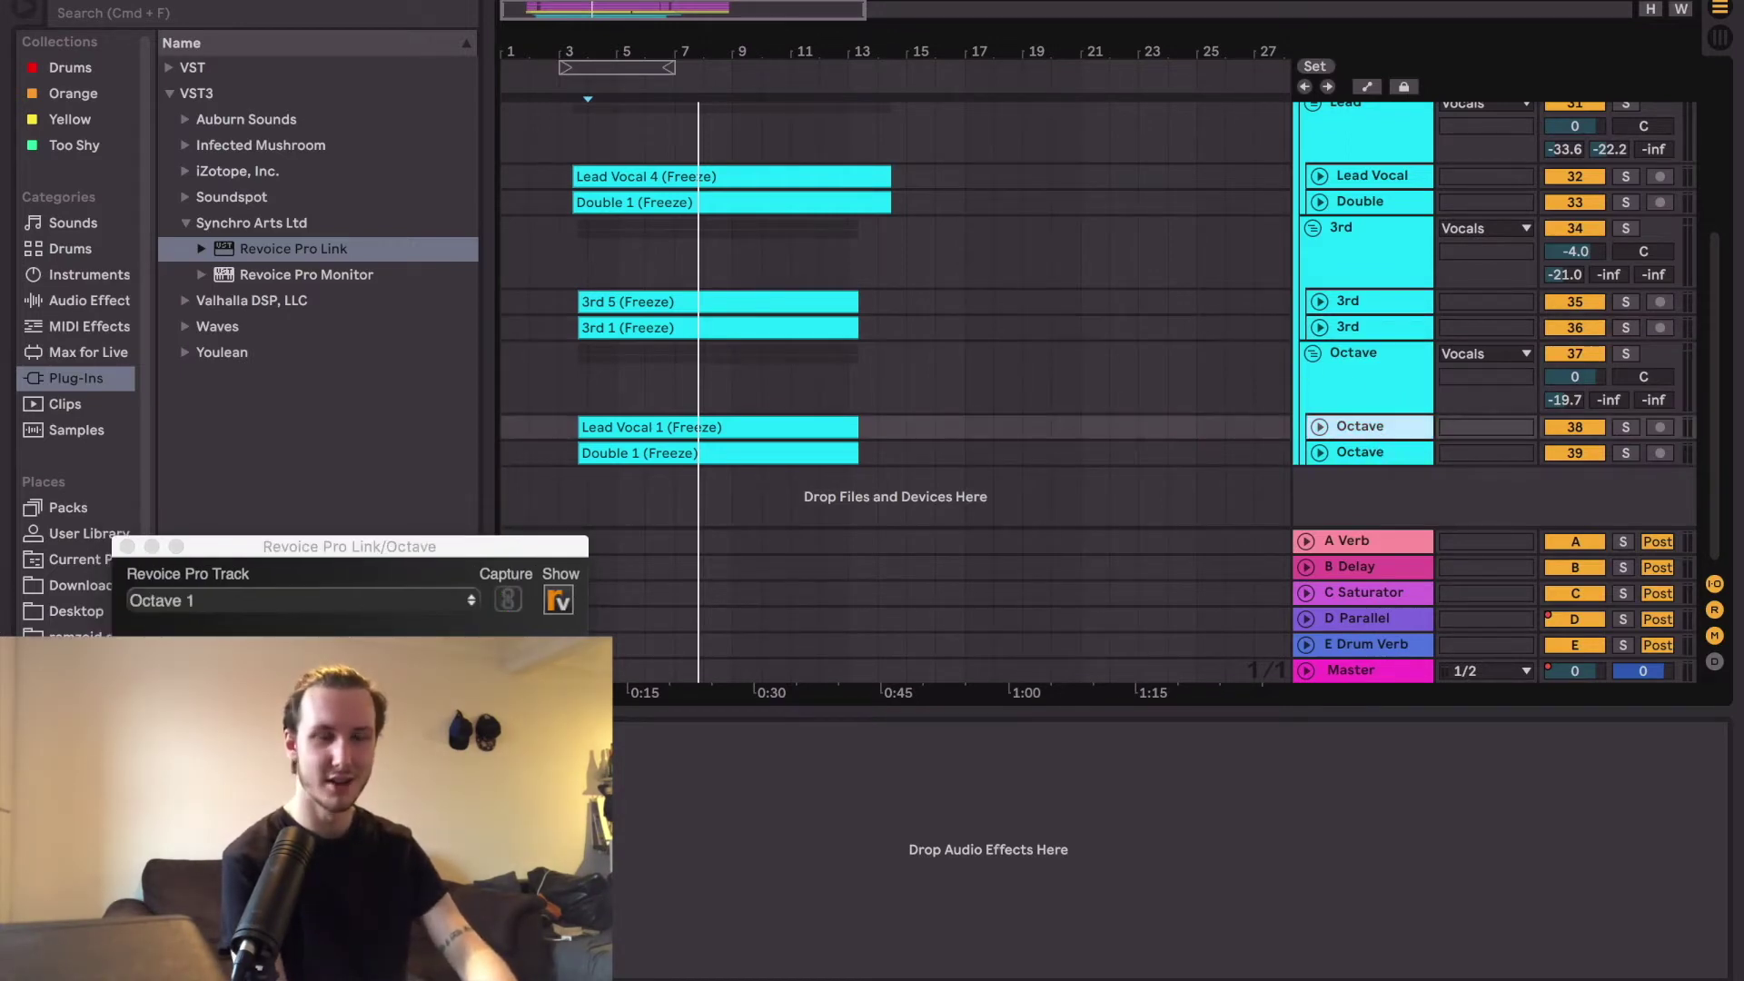
pyautogui.click(507, 600)
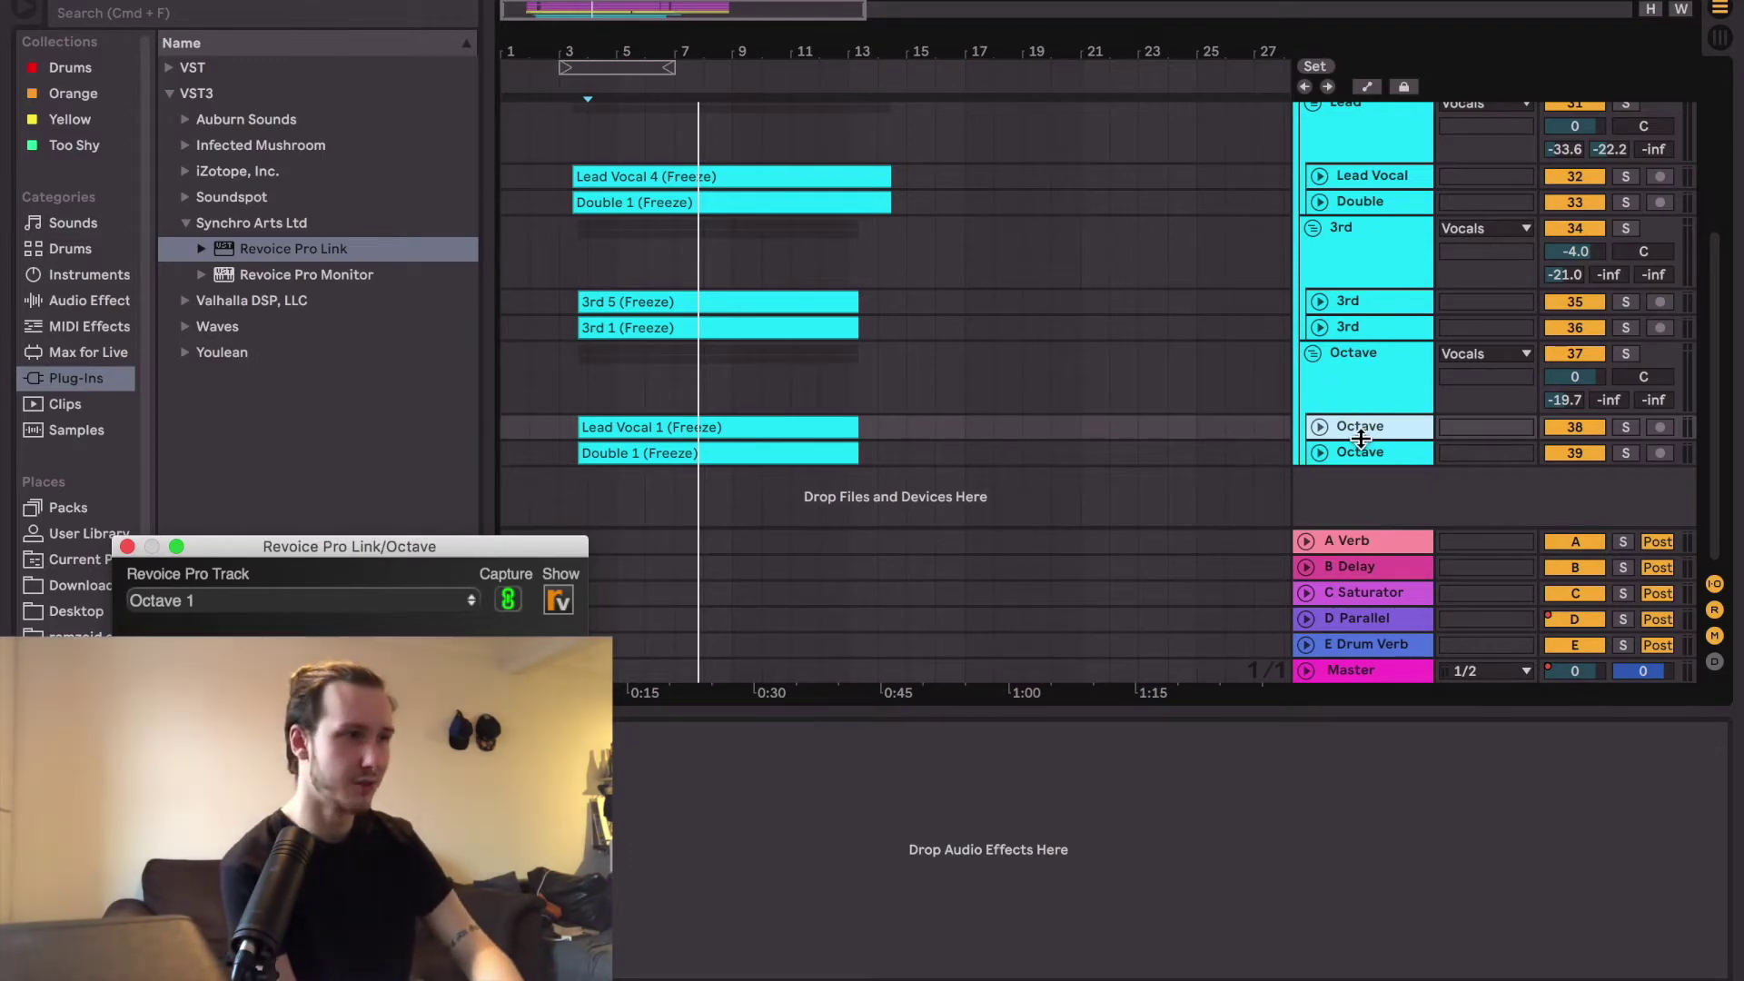
pyautogui.click(1364, 453)
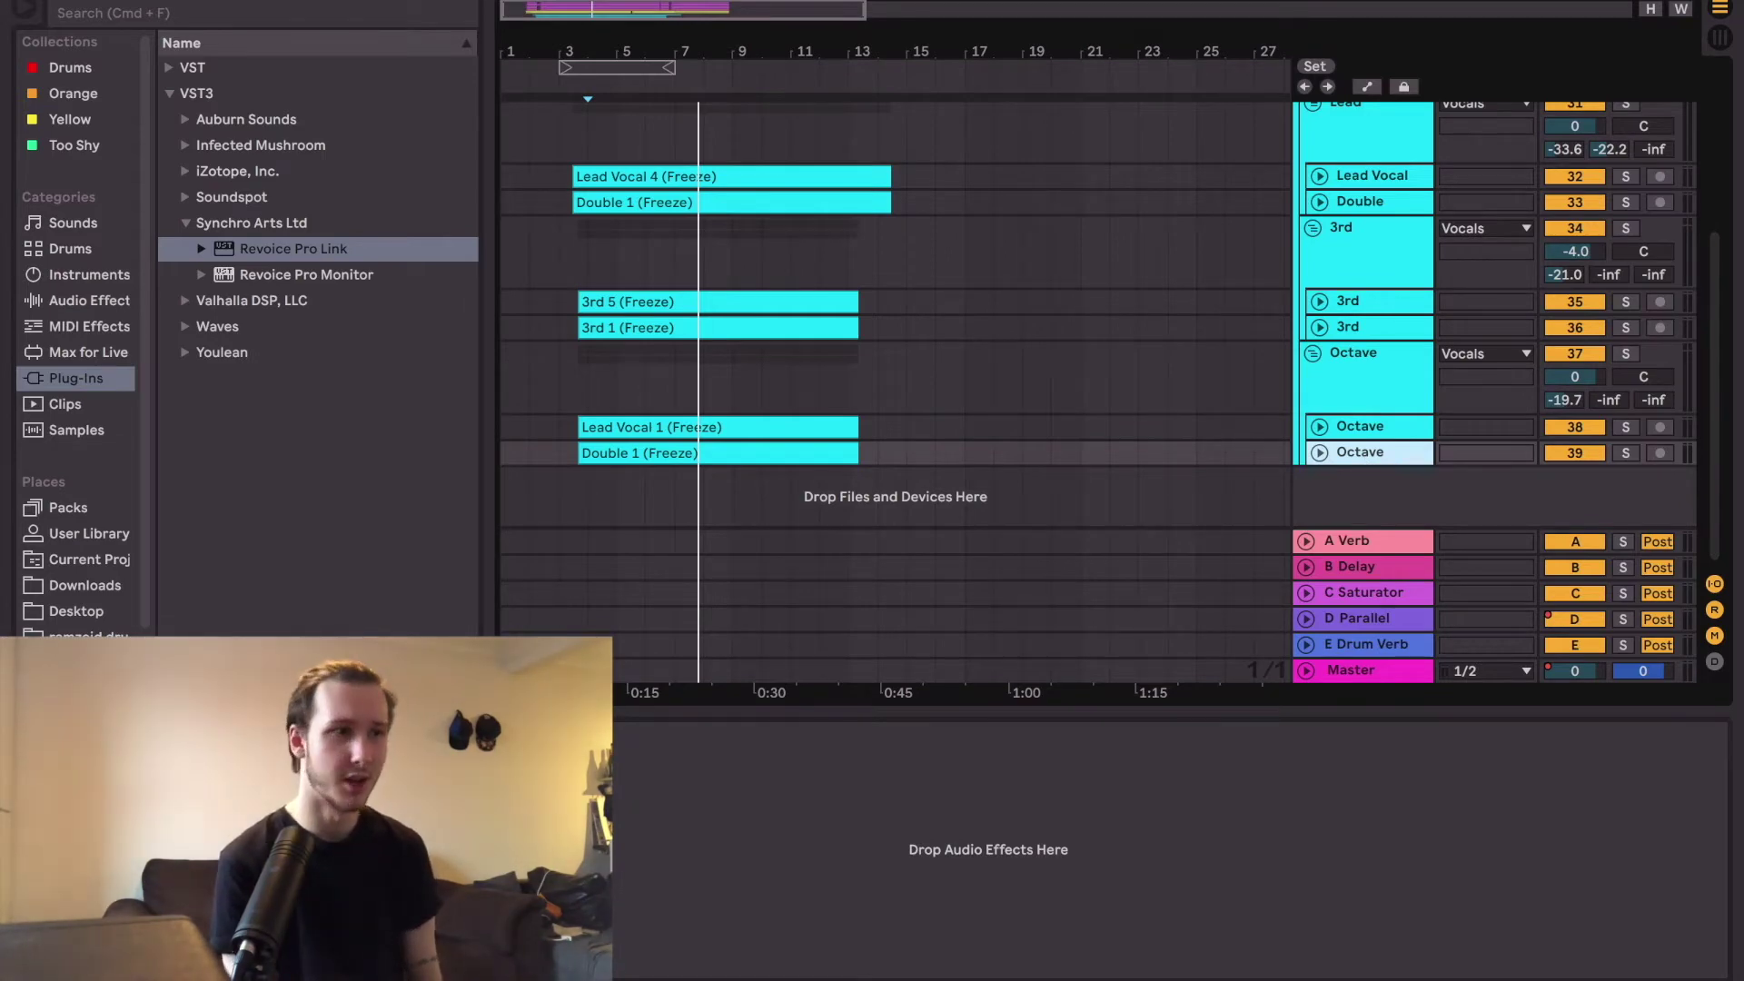
pyautogui.press('Return')
pyautogui.click(519, 616)
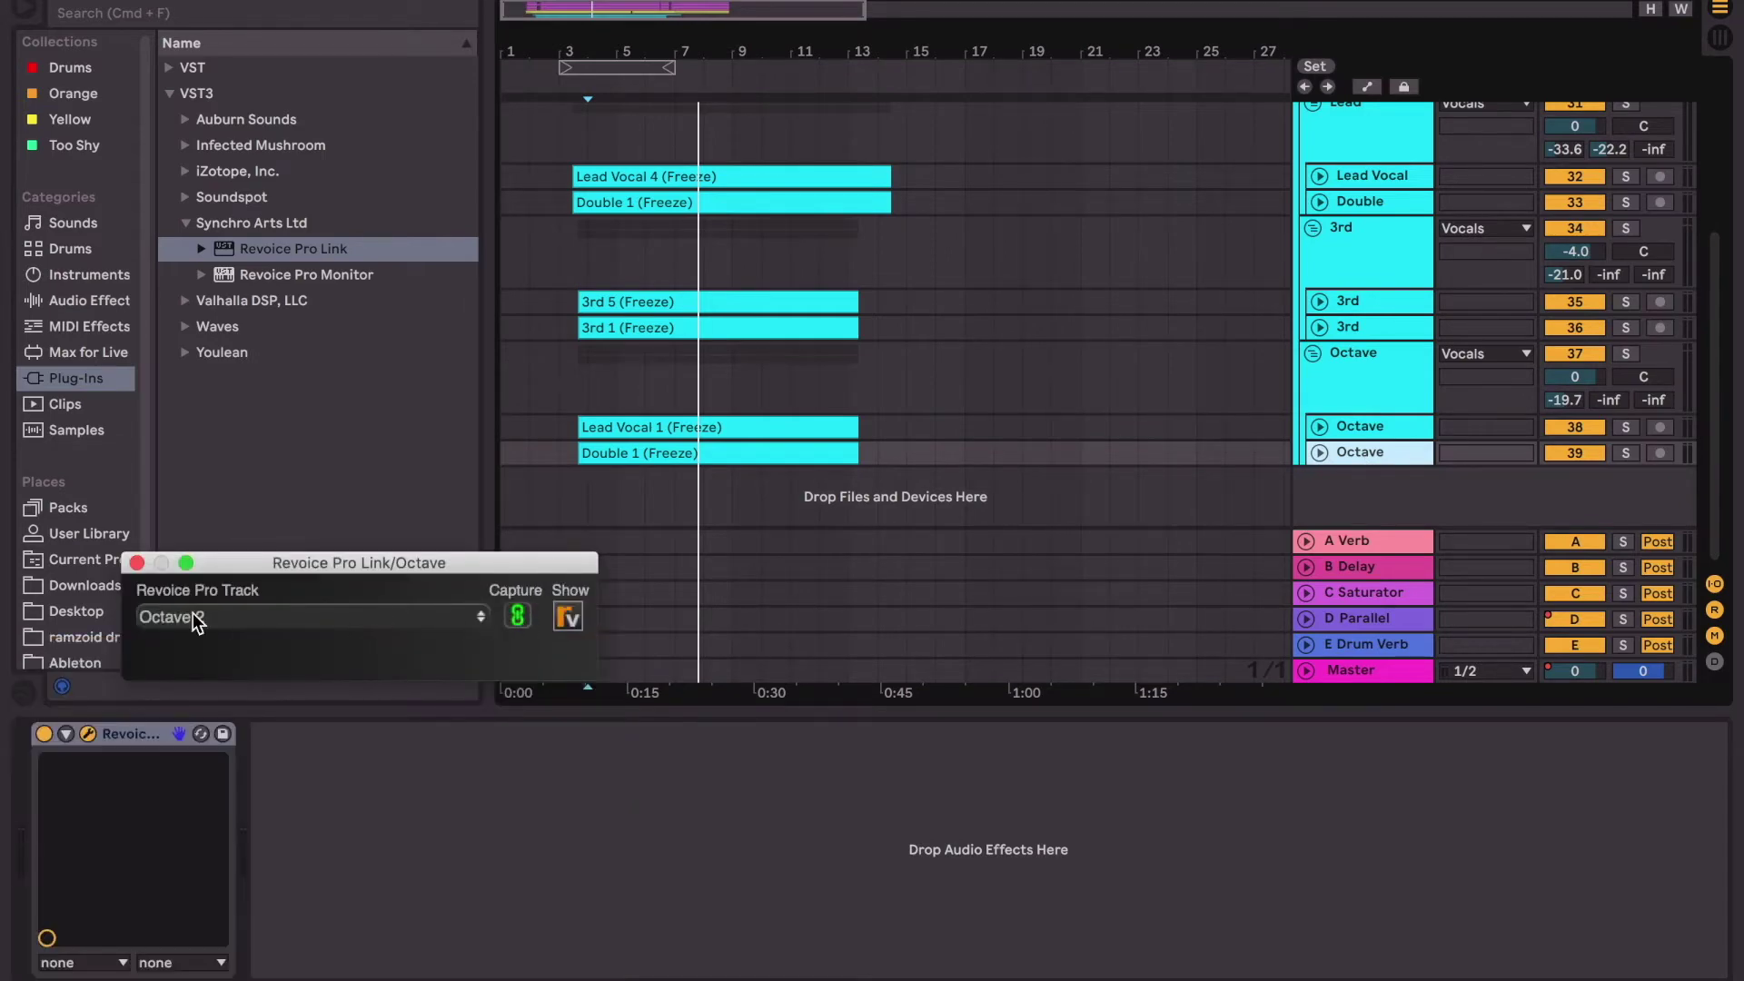
pyautogui.click(568, 616)
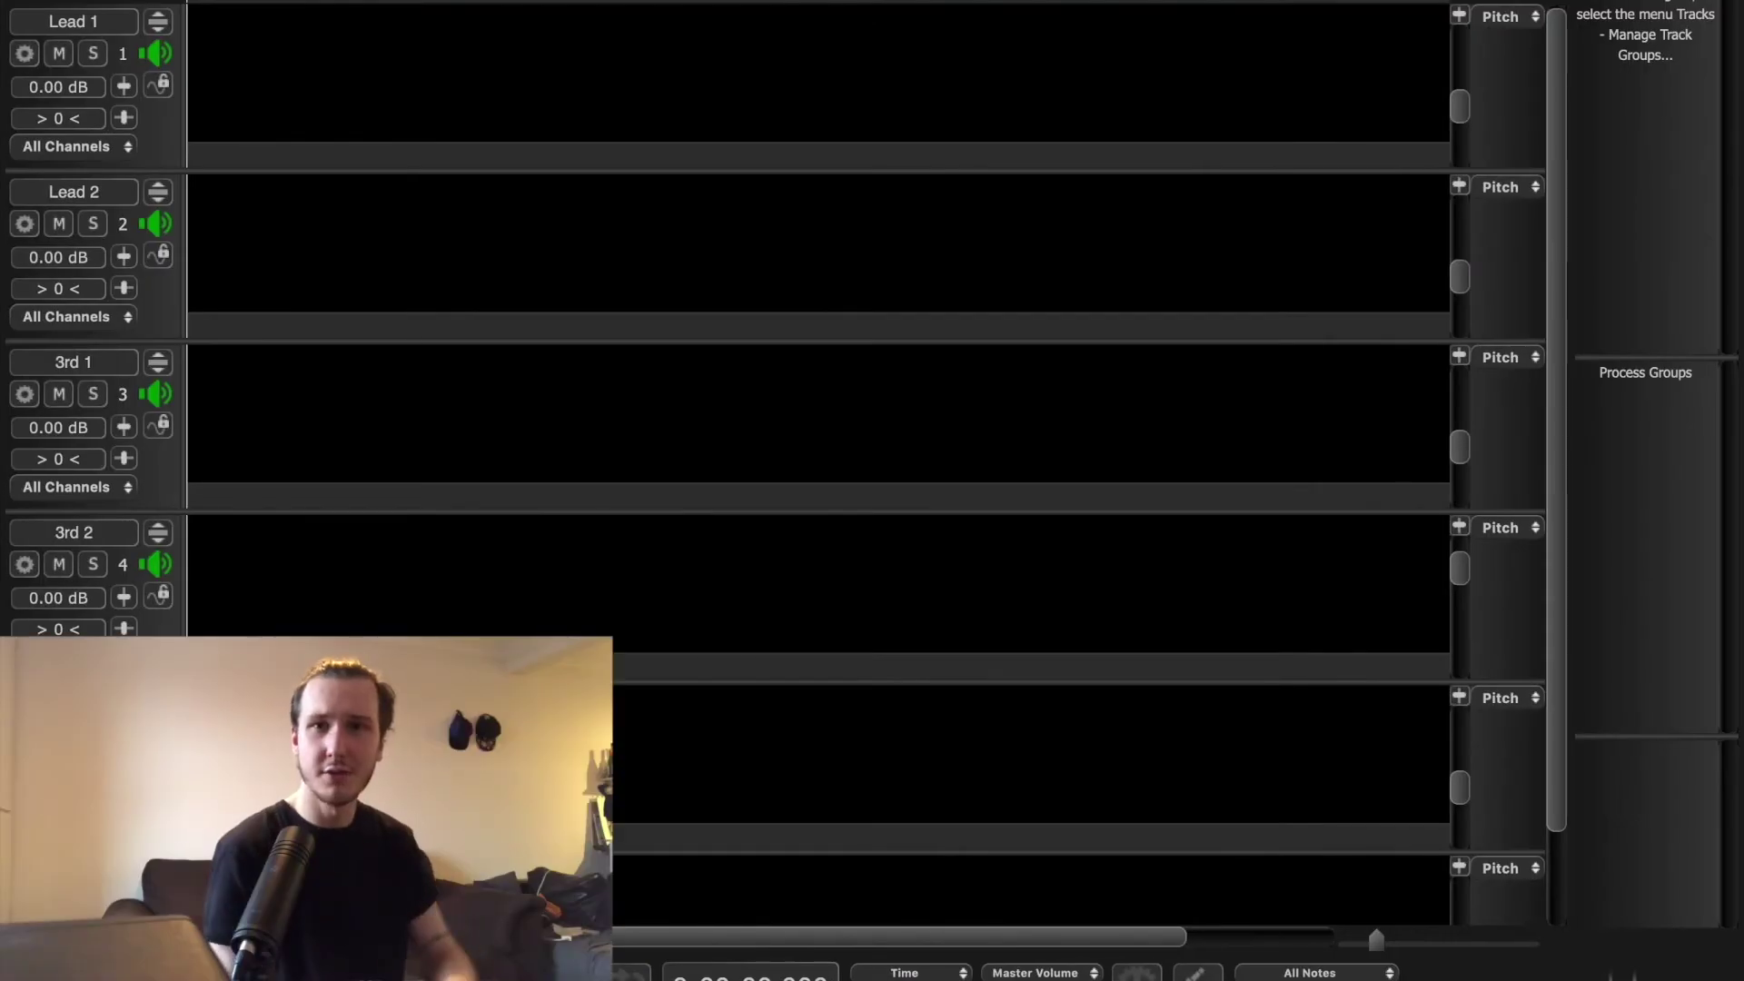
pyautogui.moveTo(1562, 295)
pyautogui.mouseDown()
pyautogui.moveTo(1541, 527)
pyautogui.moveTo(1556, 89)
pyautogui.mouseUp()
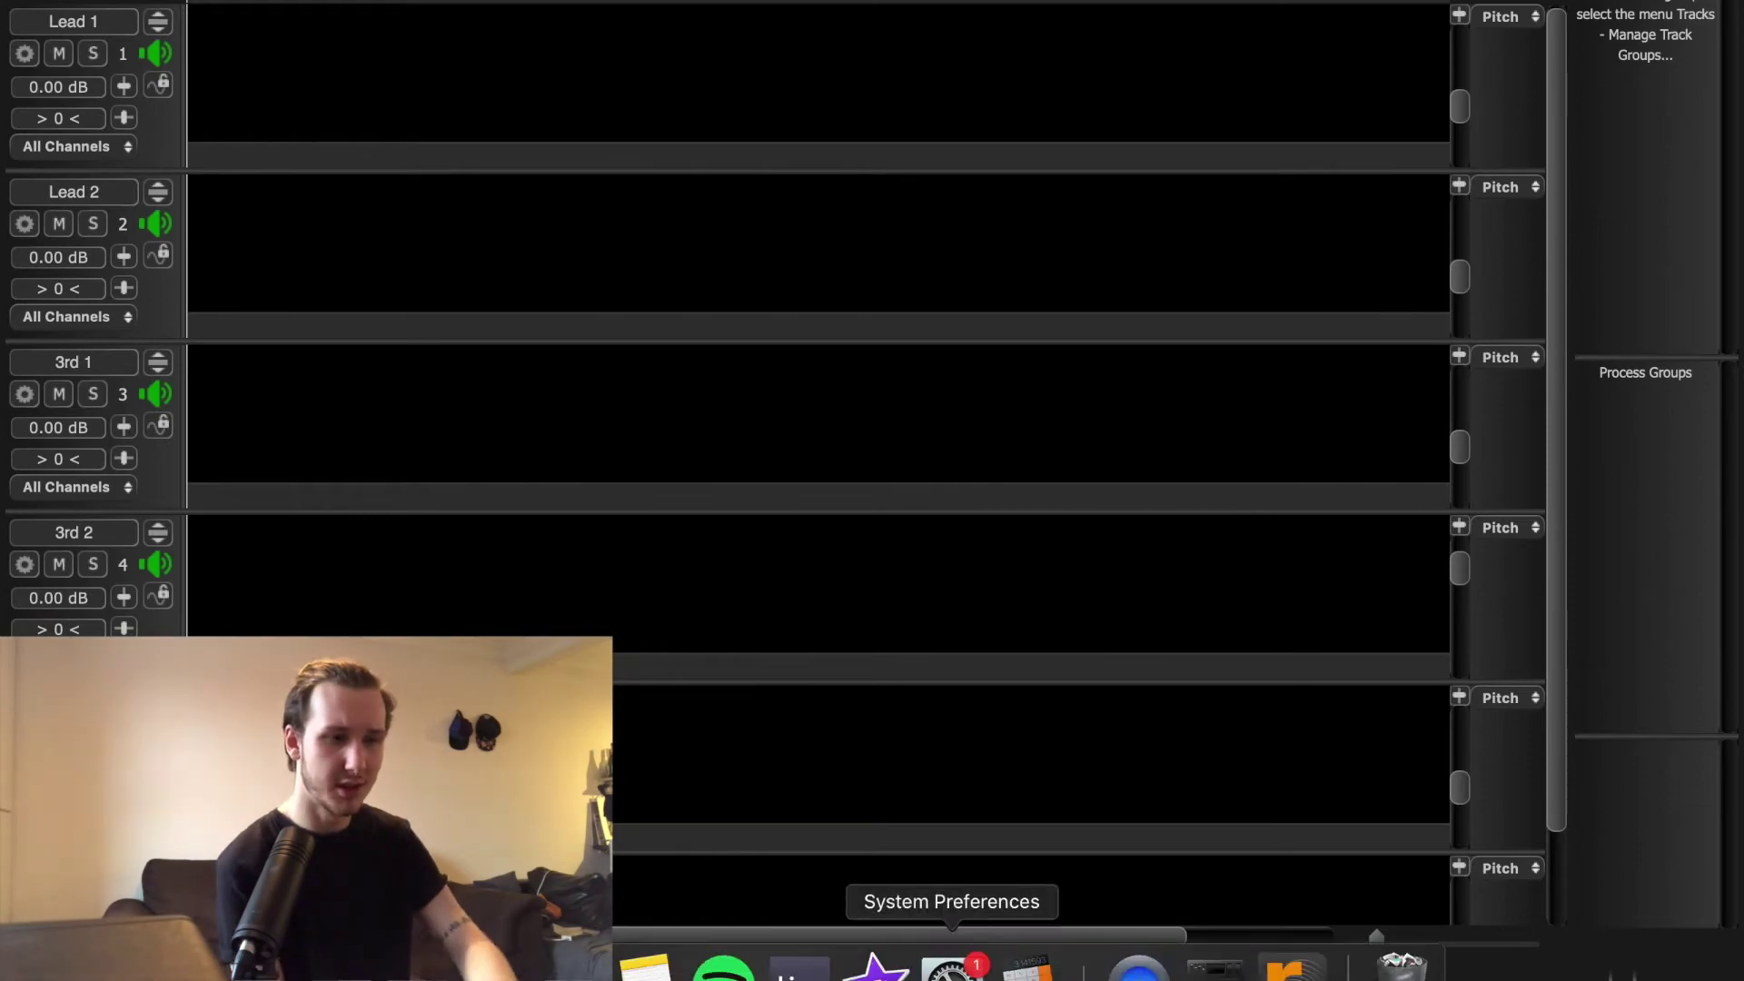
# - Play the vocals in Live, starting from the Double track, so Revoice Pro captures them
pyautogui.click(799, 957)
pyautogui.click(560, 201)
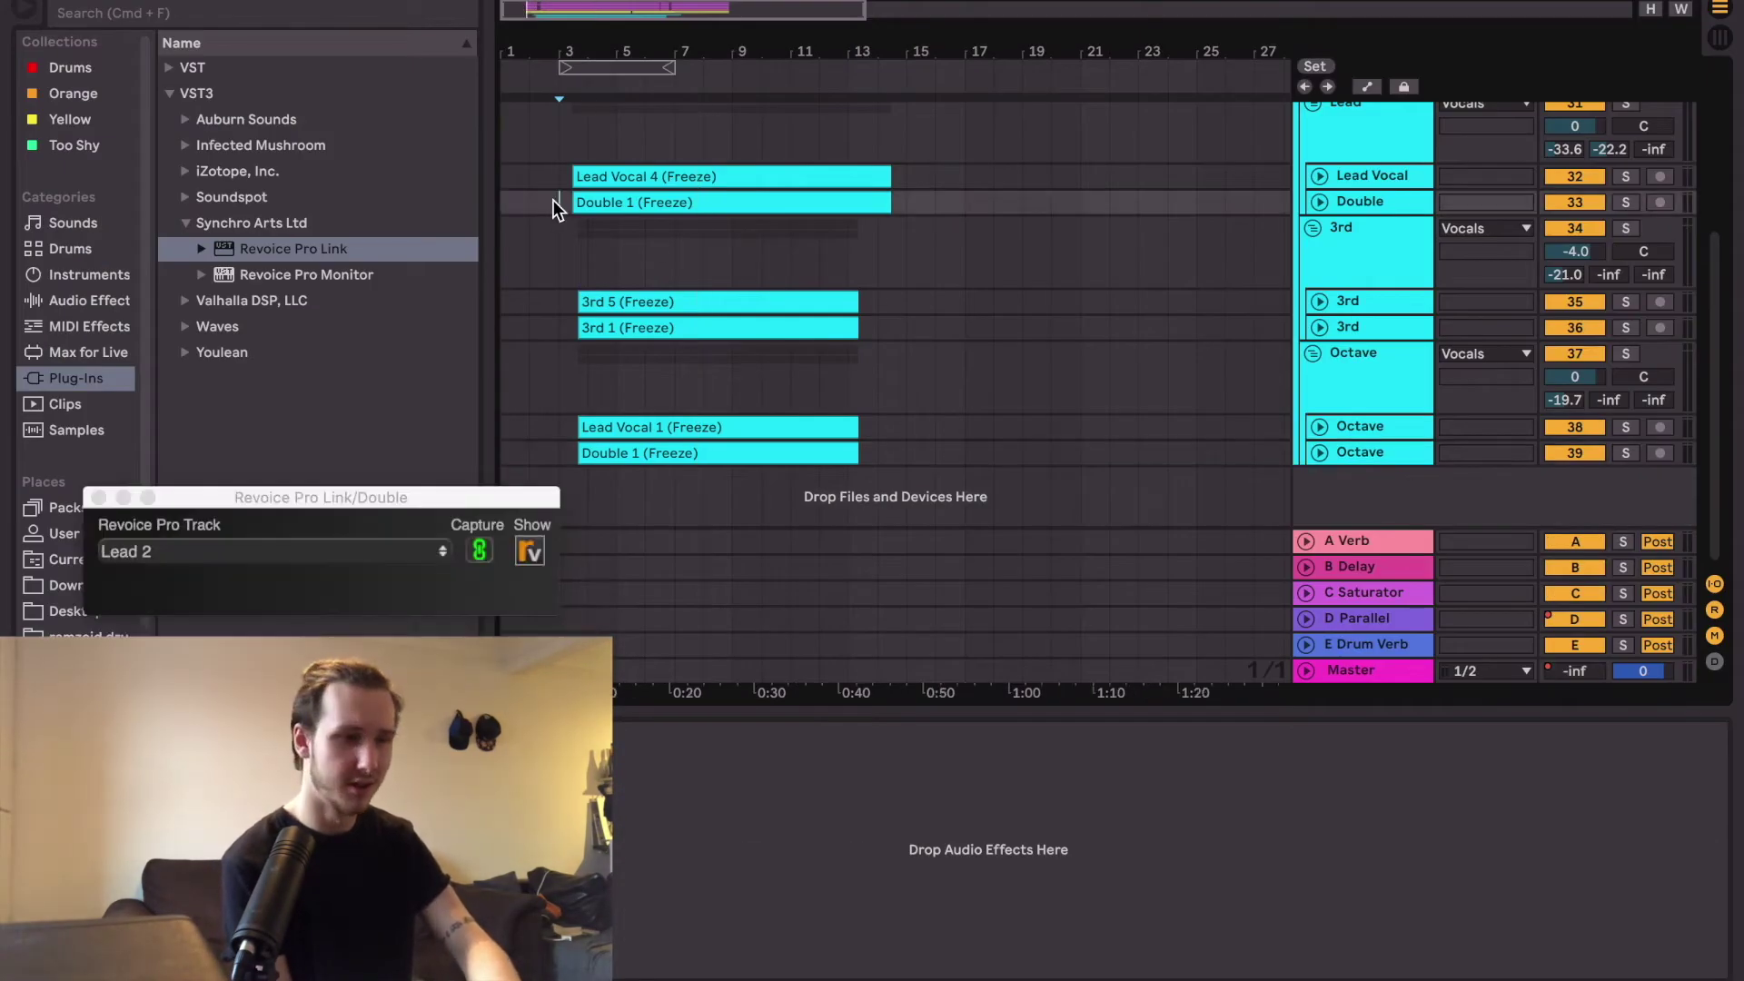
pyautogui.scroll(3, 556, 202)
pyautogui.scroll(3, 556, 202)
pyautogui.press('space')
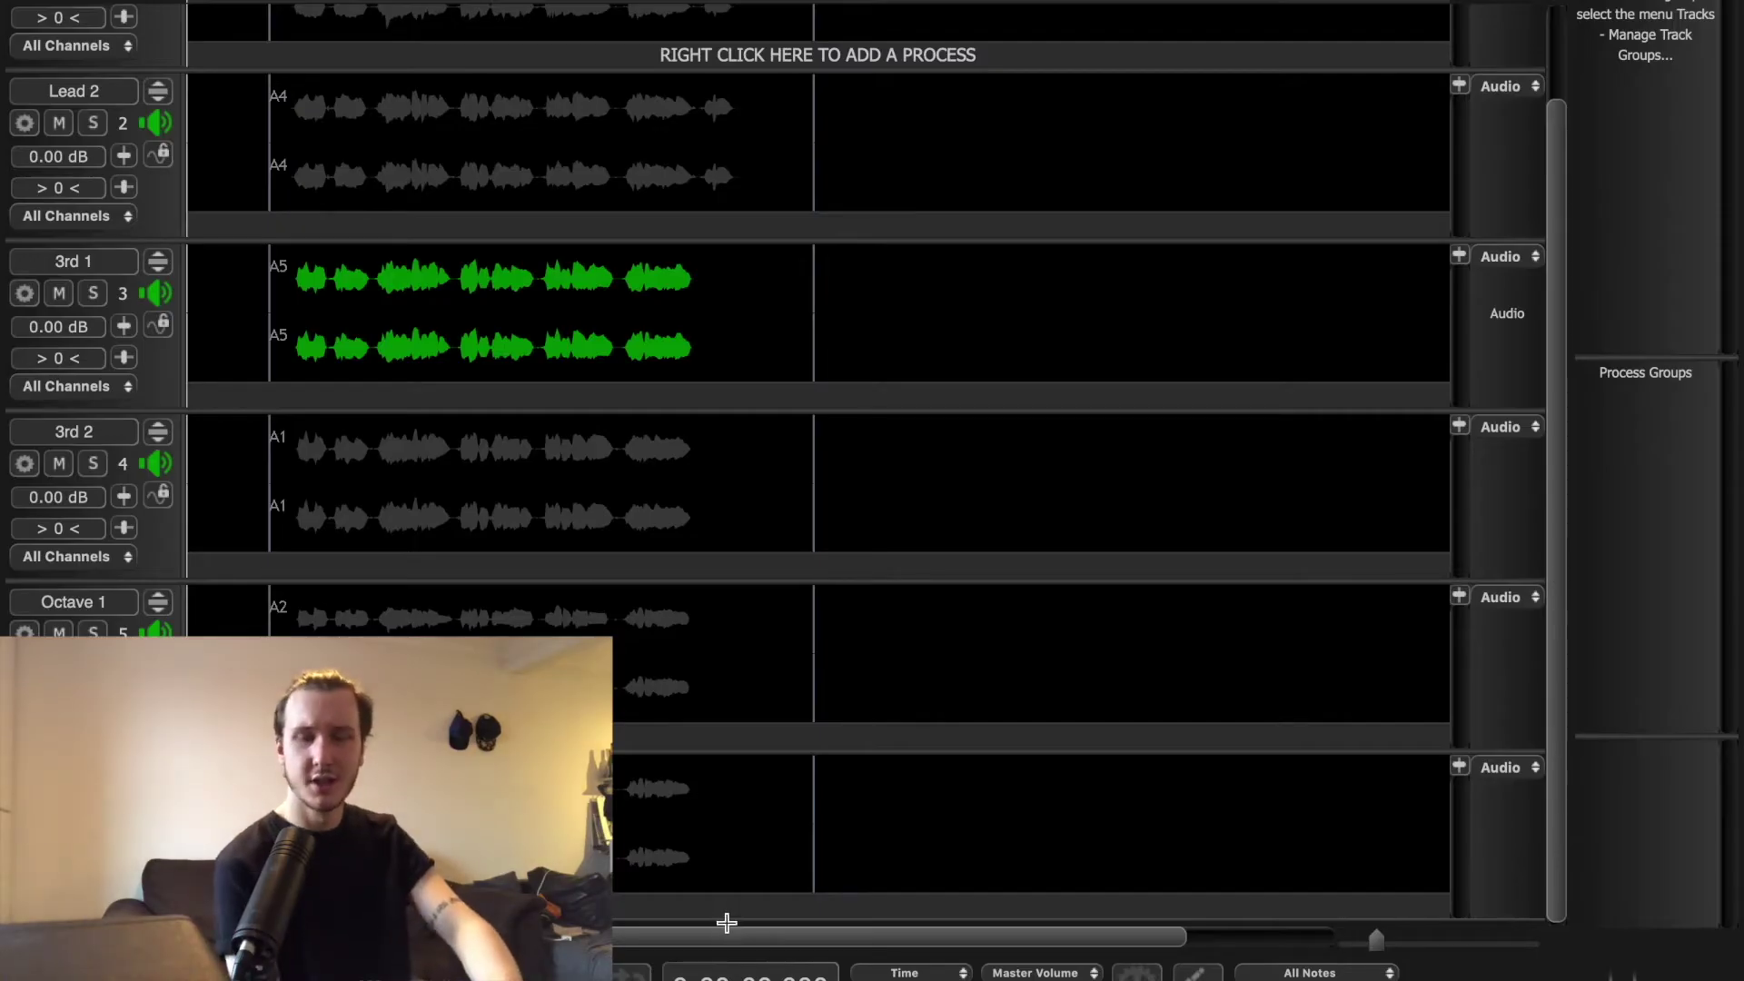
# - Add five new Revoice tracks named Lead 2 Dub, 3rd 1 Dub, 3rd 2 Dub and so on
pyautogui.click(763, 937)
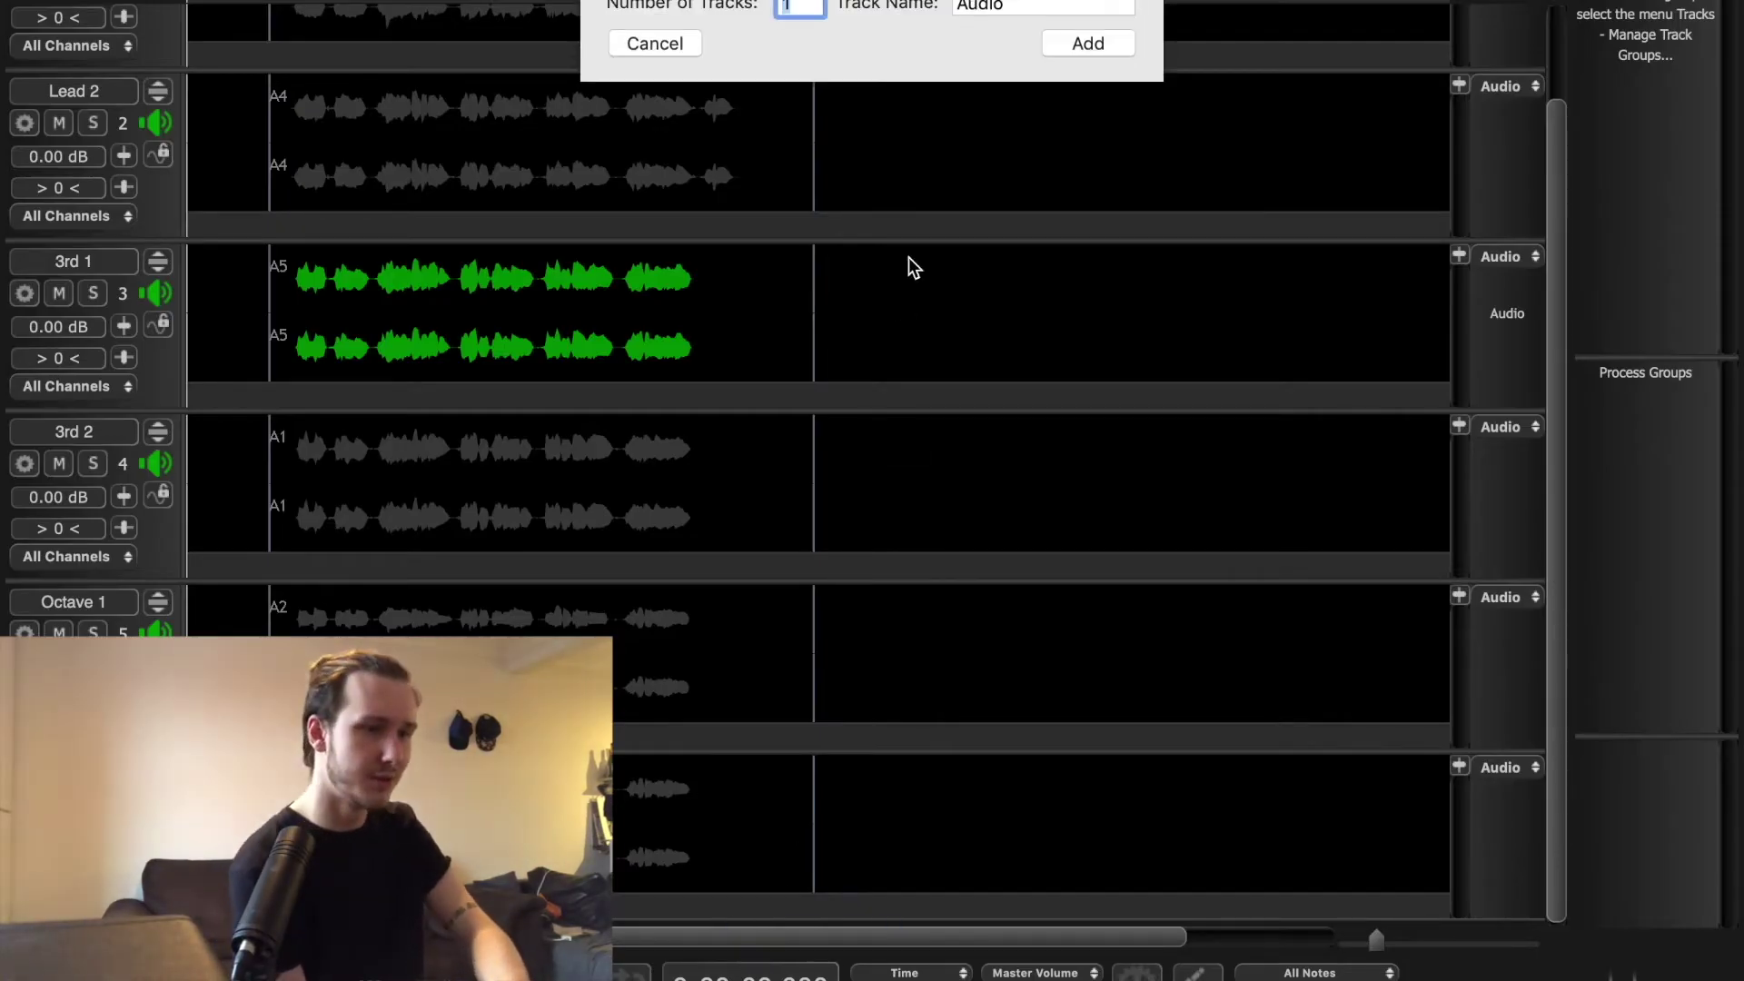
pyautogui.write('5')
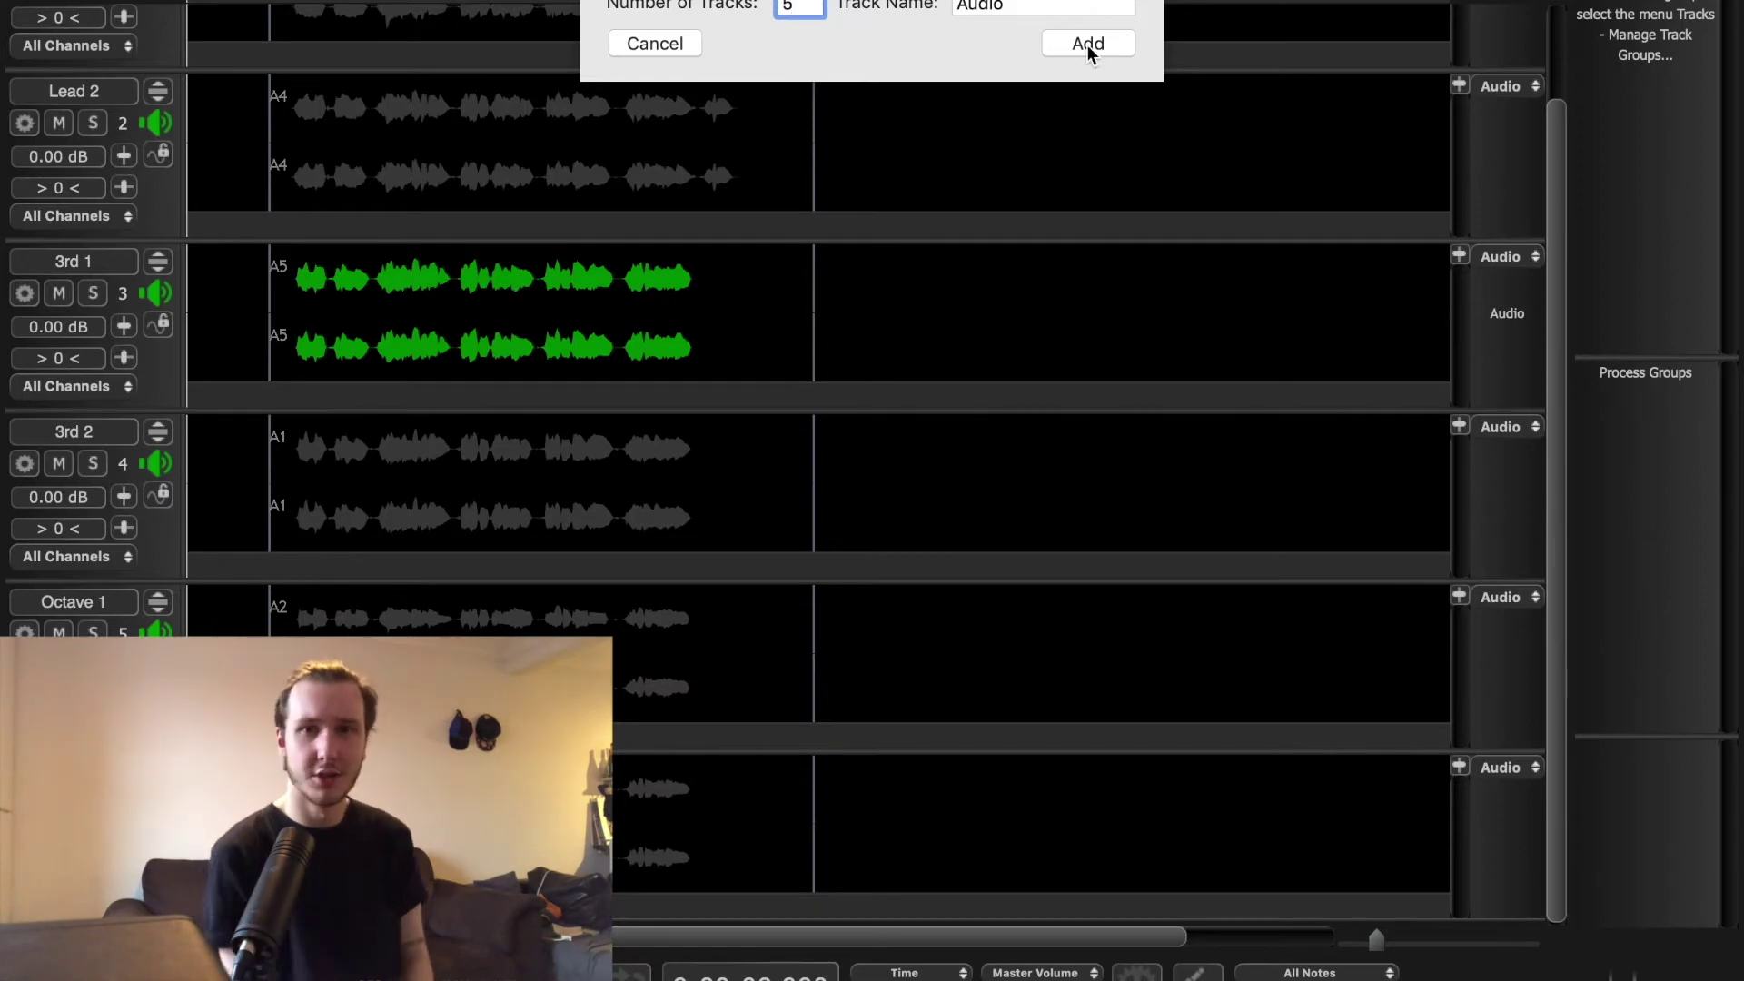
pyautogui.click(1088, 43)
pyautogui.write('Lead 2 Dub')
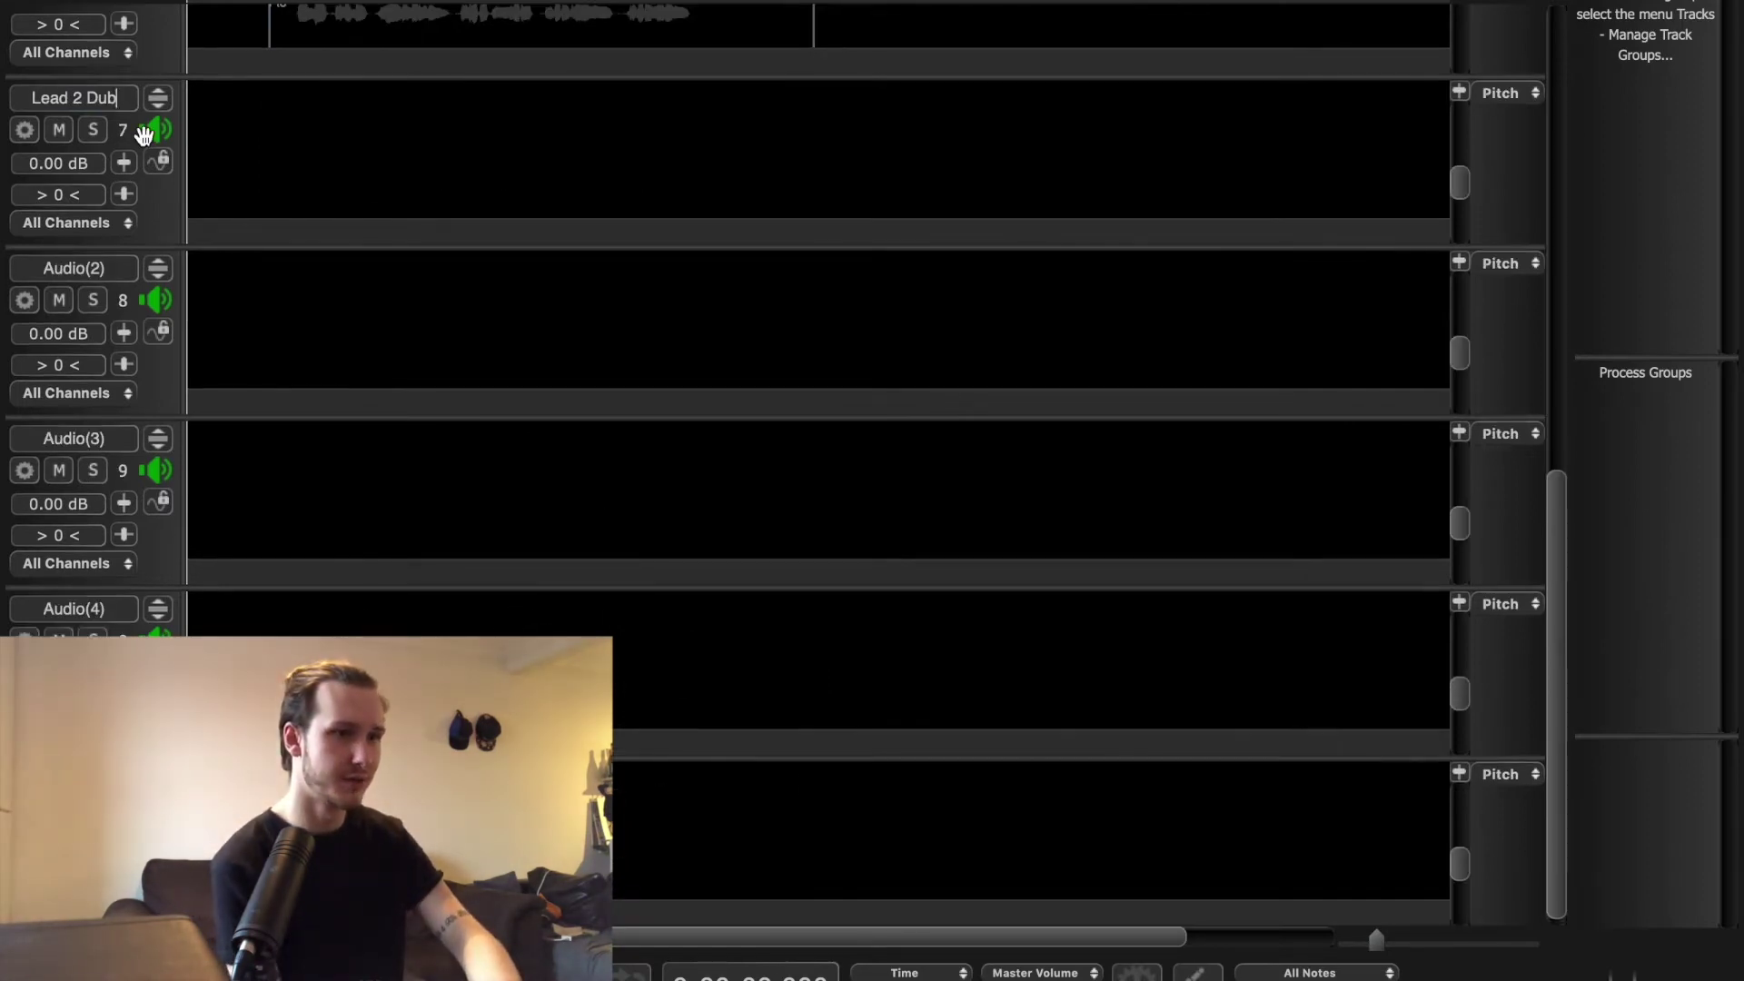
pyautogui.press('Tab')
pyautogui.write('3rd 1 Dub')
pyautogui.press('Tab')
pyautogui.write('3rd 2 Dub')
pyautogui.press('Tab')
pyautogui.write('Octave 1 Dub')
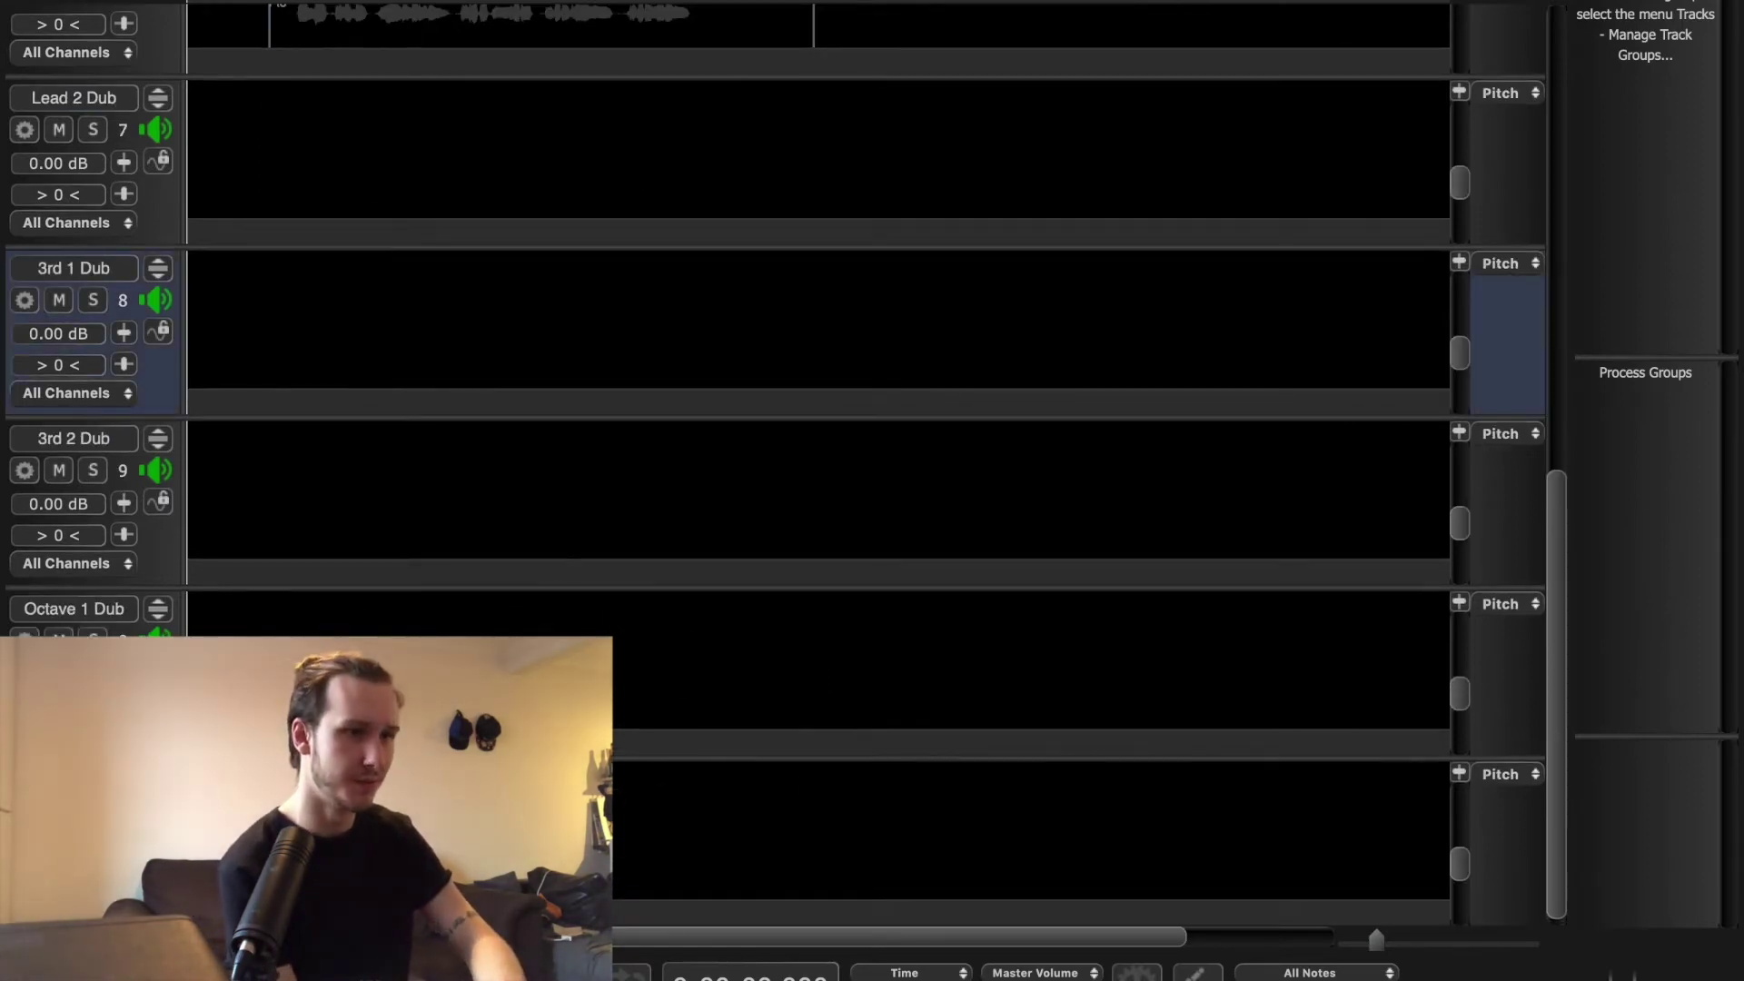
pyautogui.scroll(10, 651, 110)
# - Run an APT process guided by Lead 1, sending Lead 2 through Octave 2 to their Dub tracks
pyautogui.rightClick(639, 161)
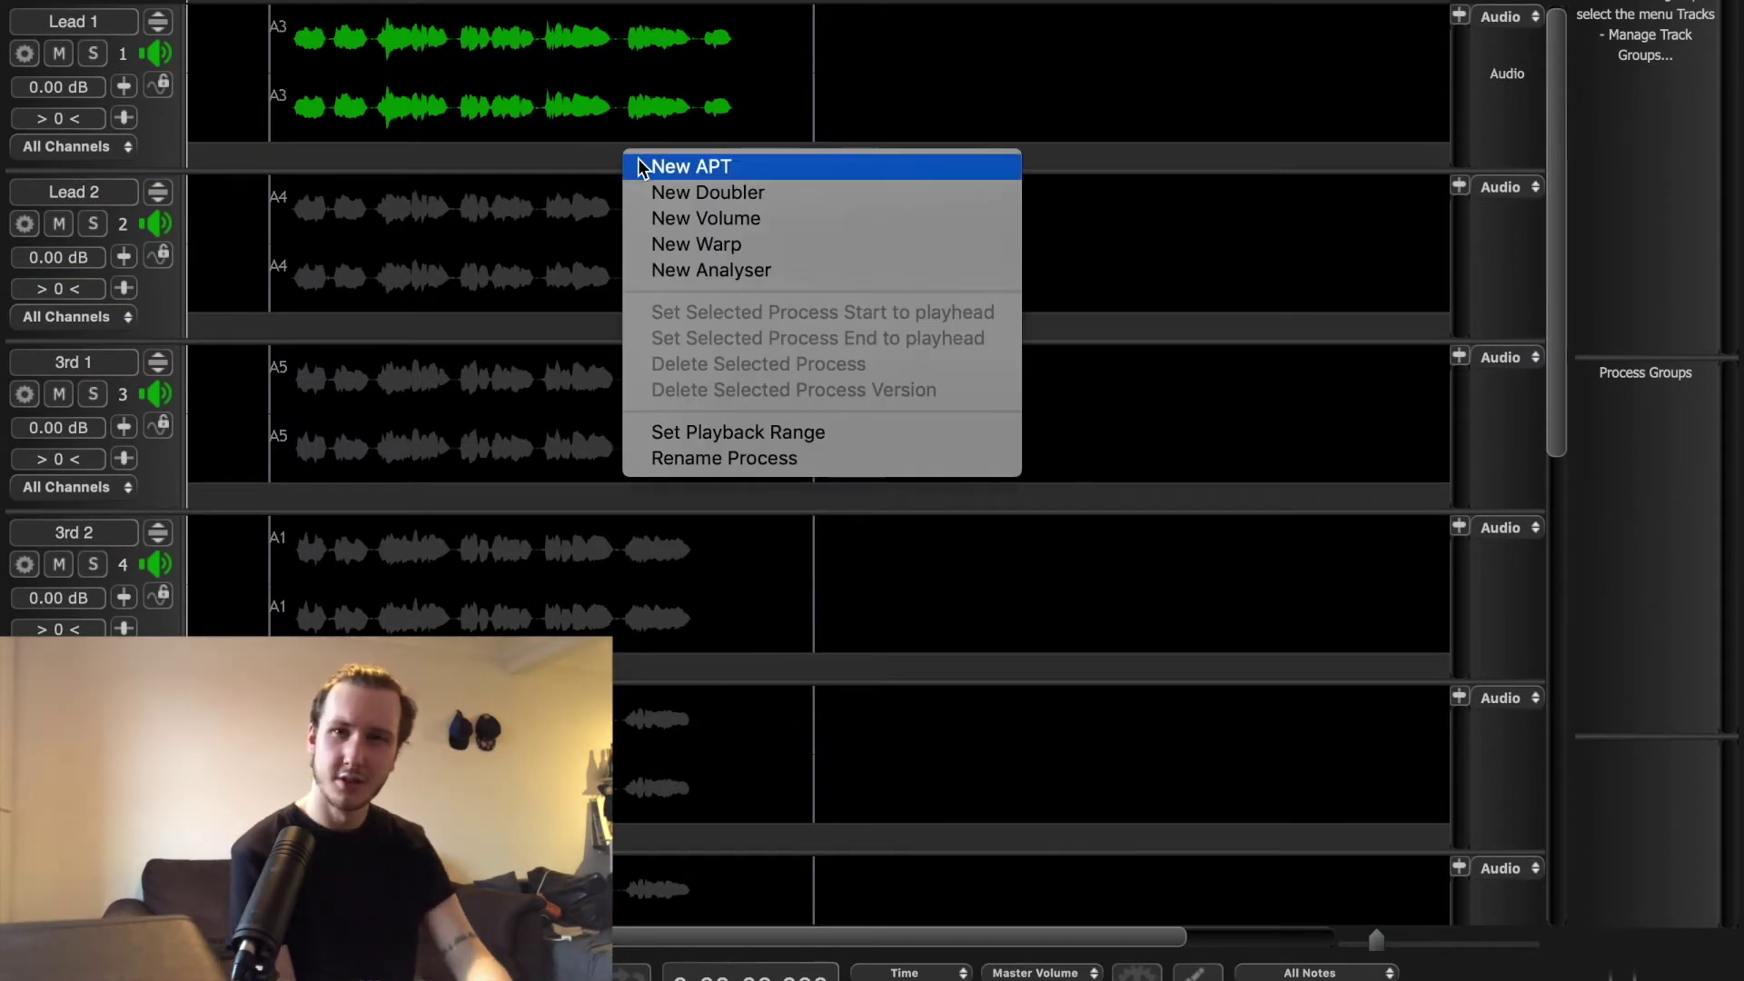
pyautogui.click(689, 167)
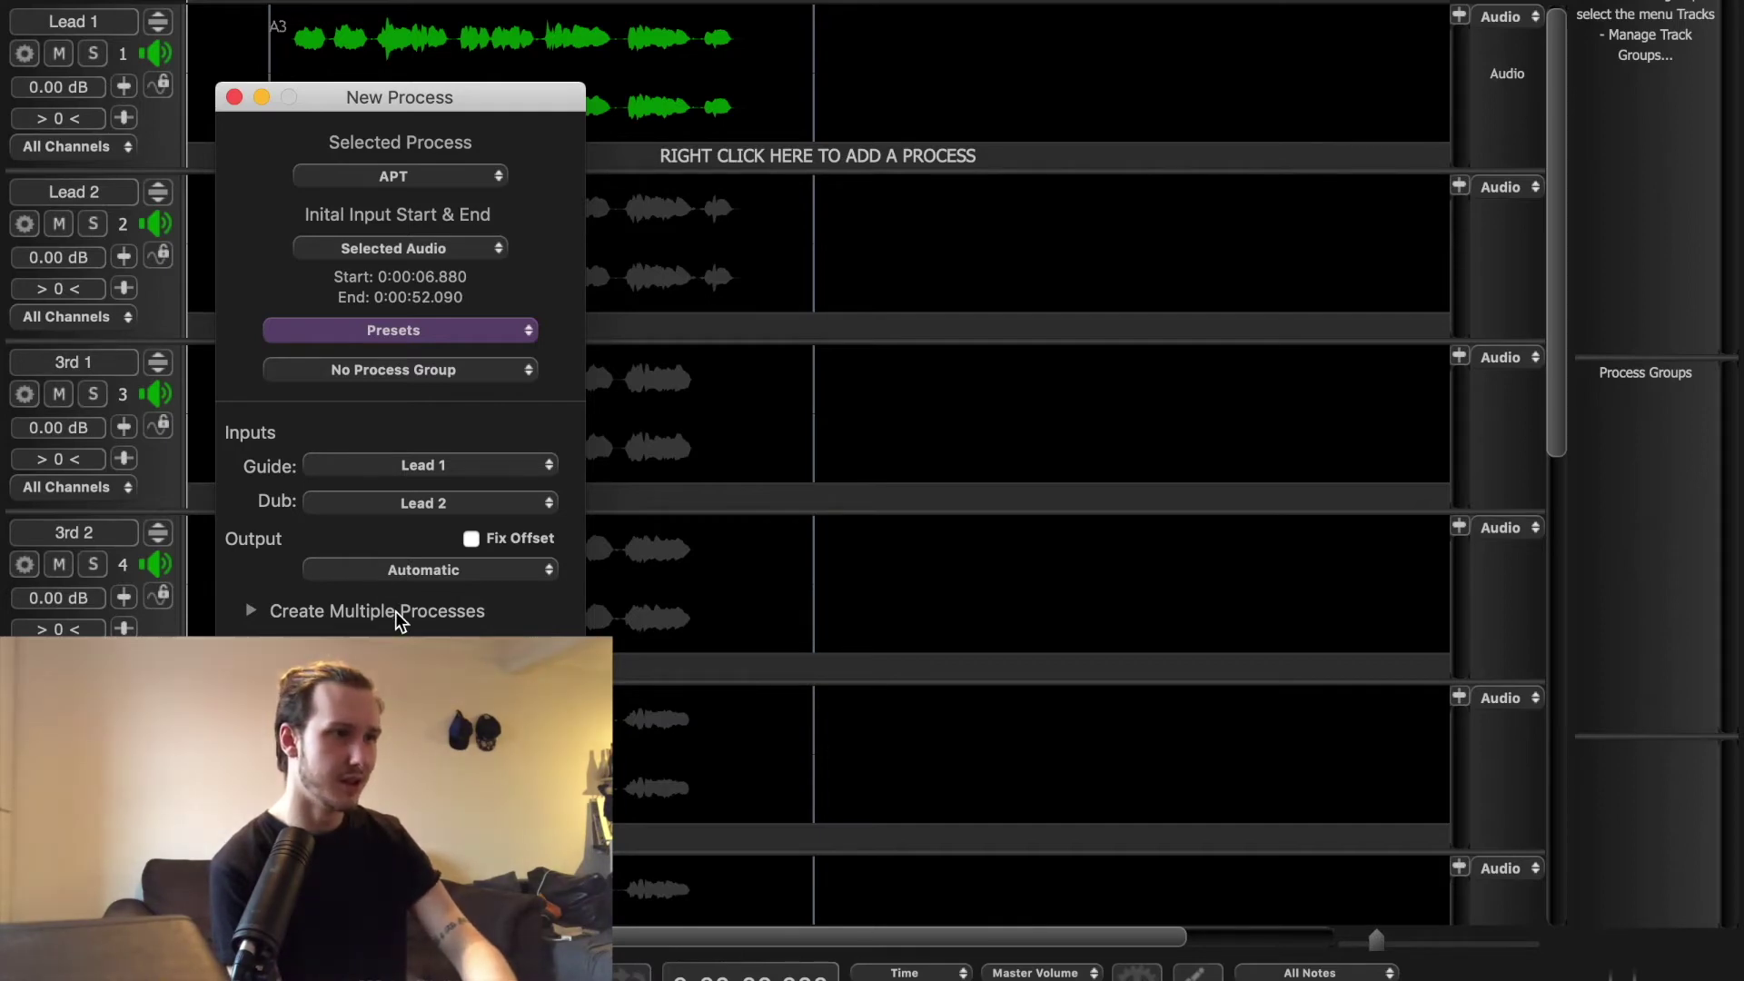
pyautogui.click(414, 568)
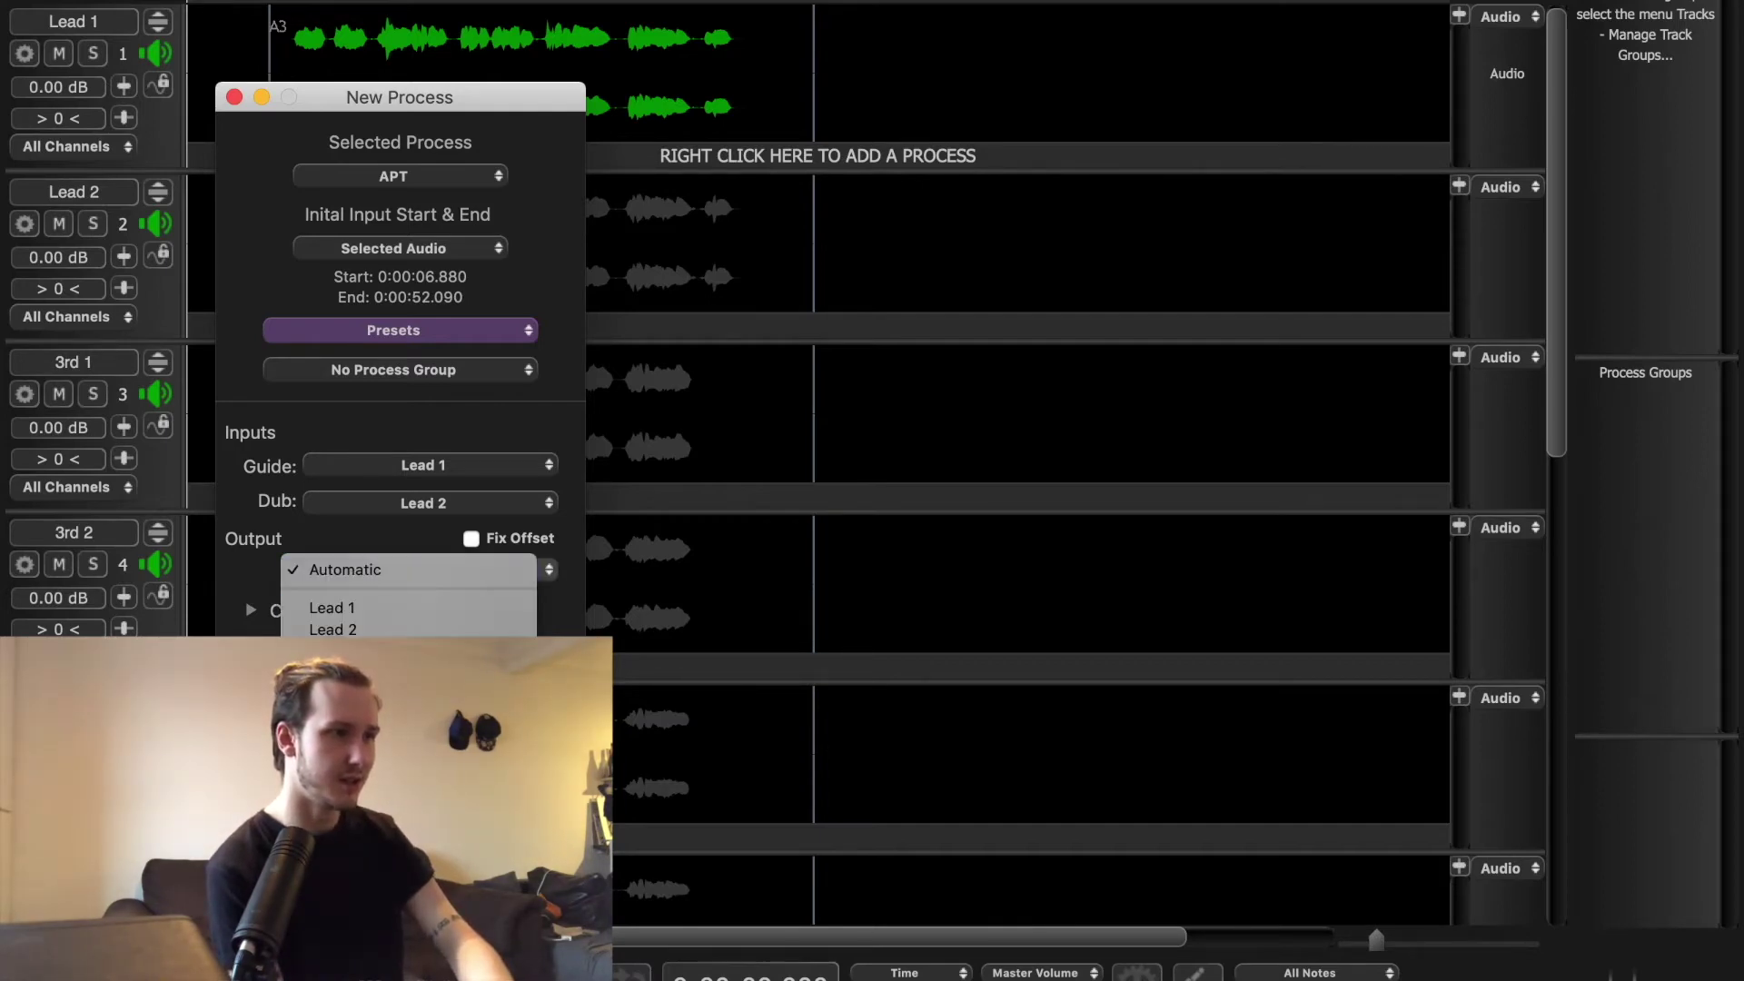
pyautogui.click(355, 695)
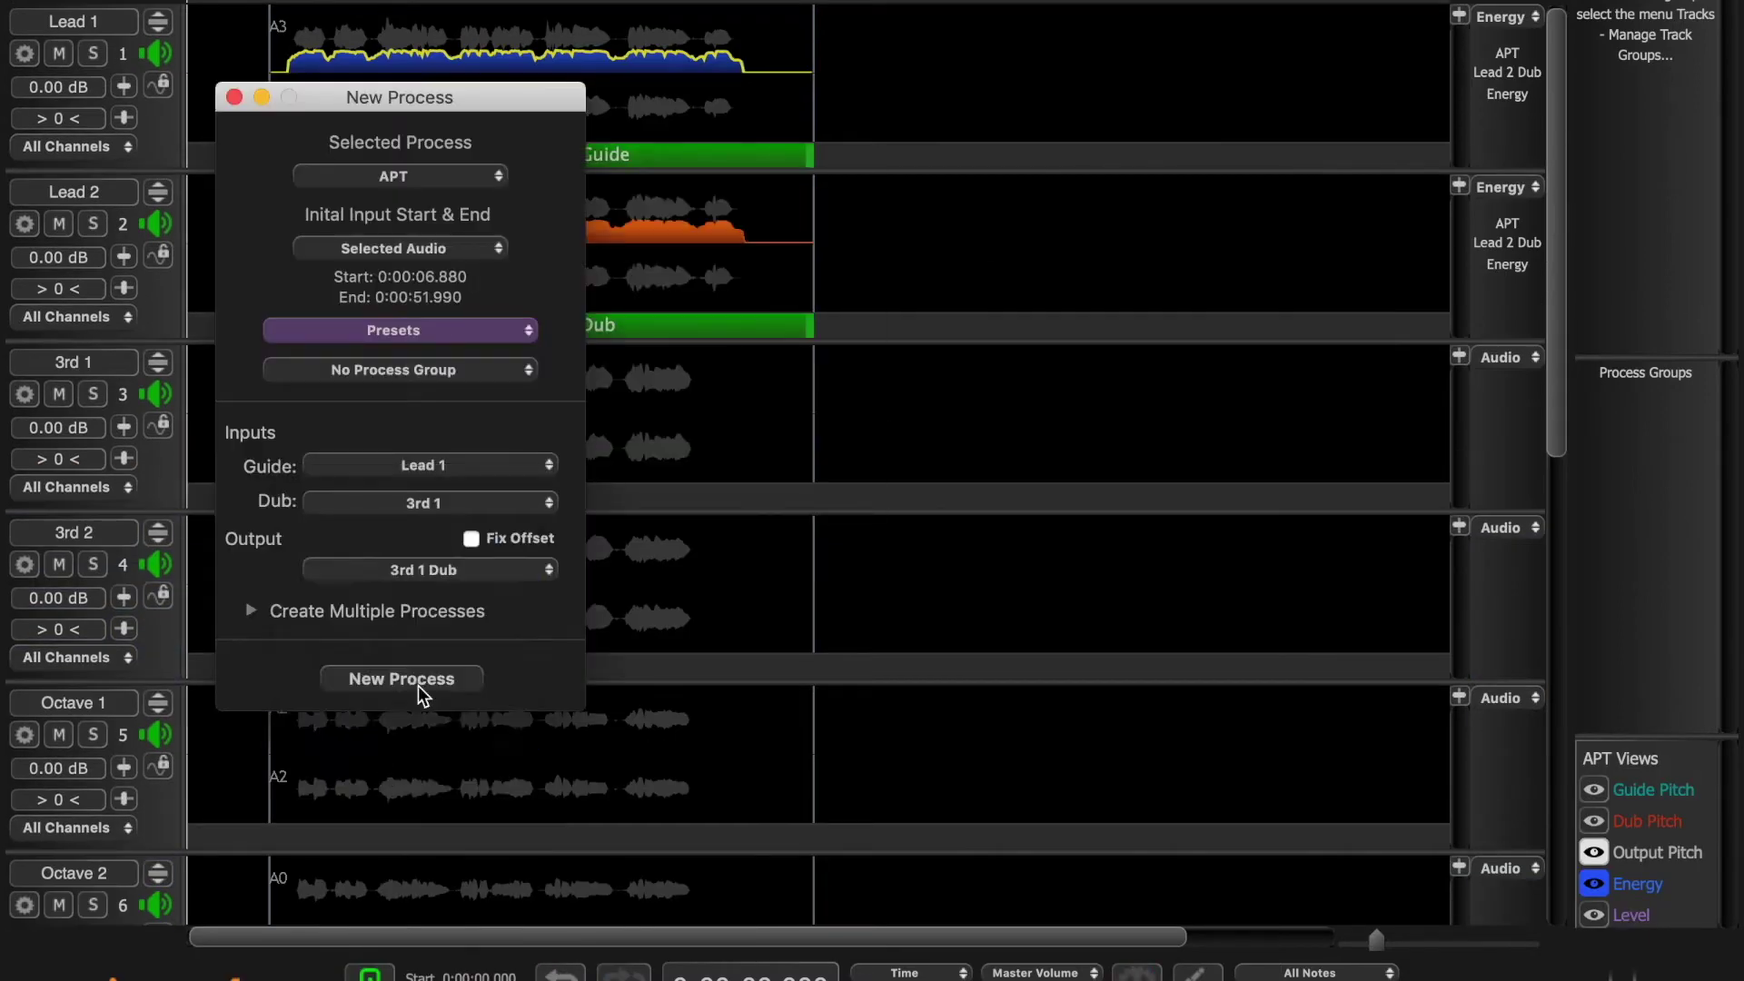
pyautogui.click(422, 503)
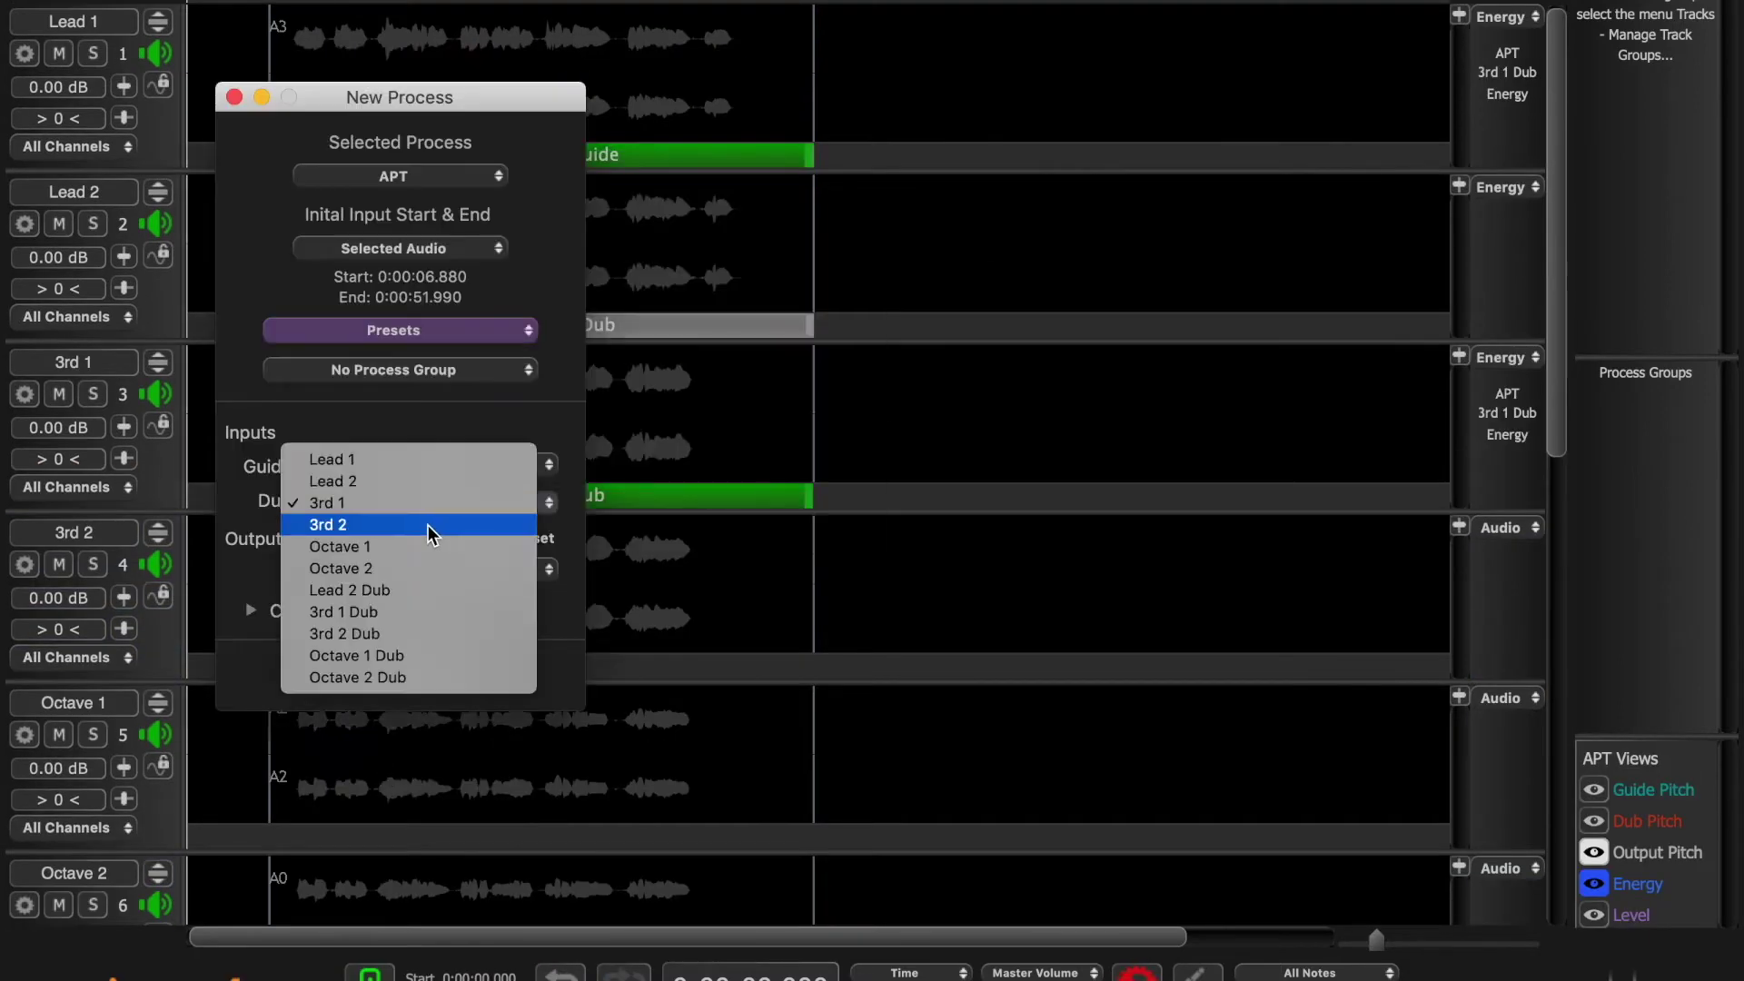
pyautogui.click(398, 542)
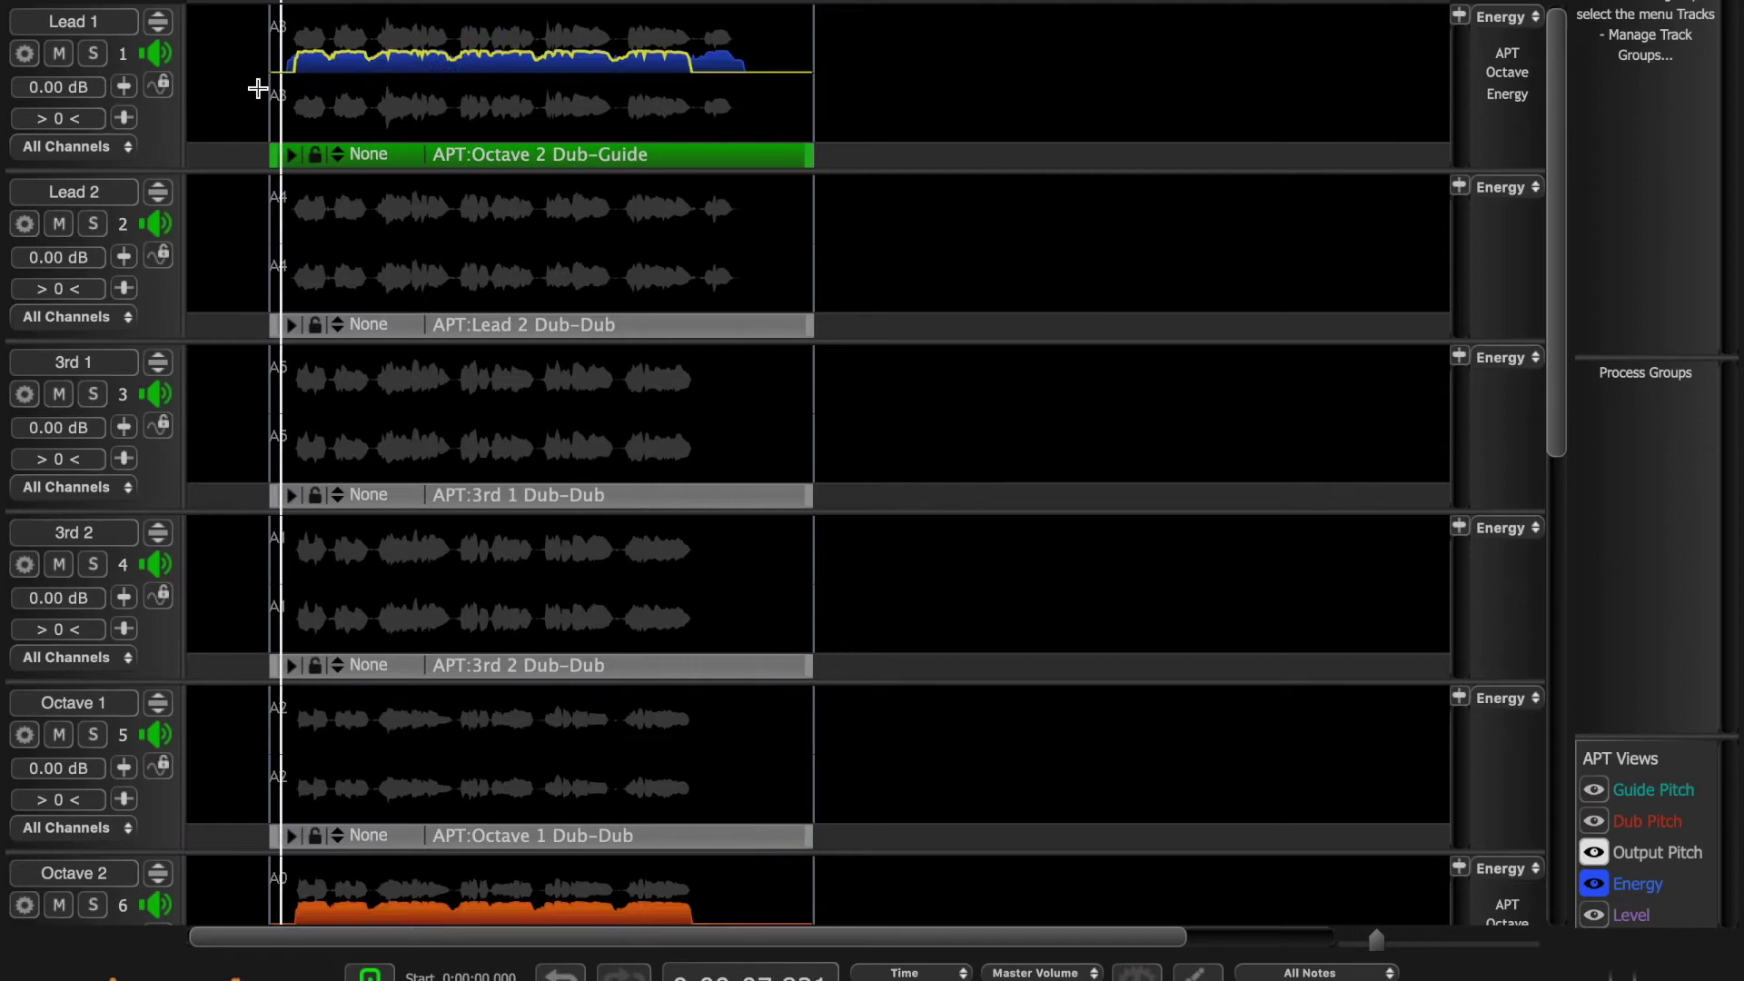
pyautogui.moveTo(1558, 194); pyautogui.dragTo(1557, 591)
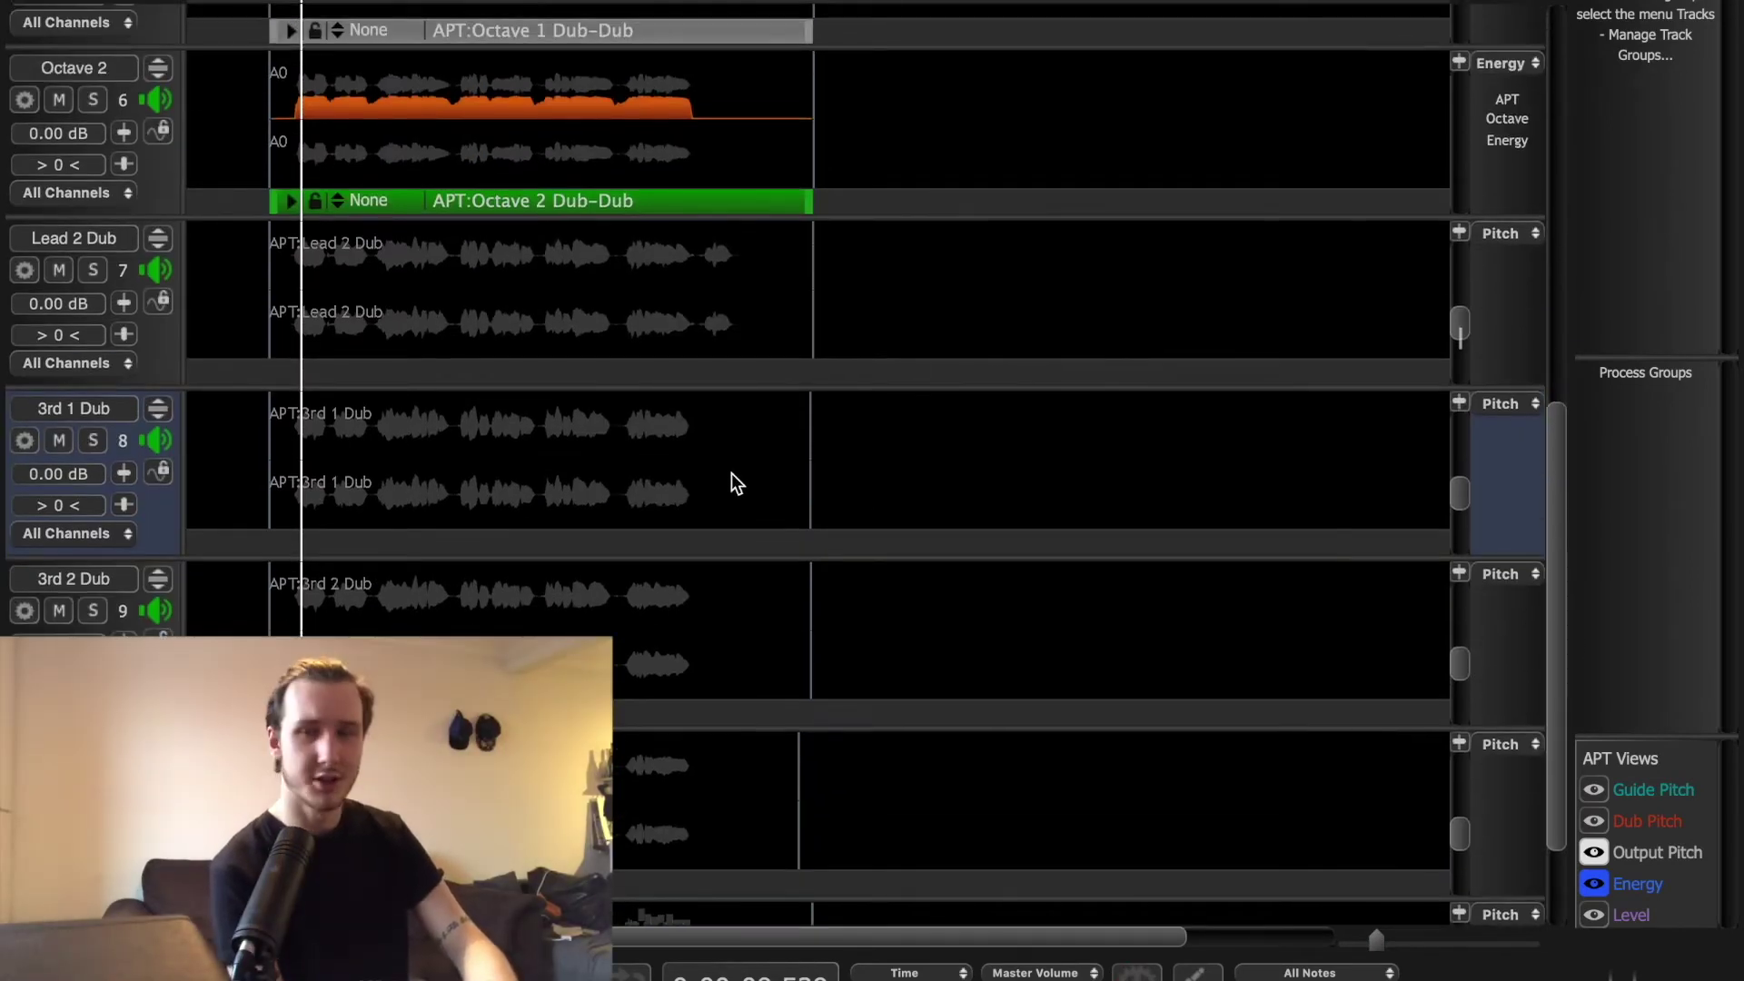
# - Pitch-correct the Lead 2 Dub and 3rd 1 Dub notes to 100%
pyautogui.click(563, 327)
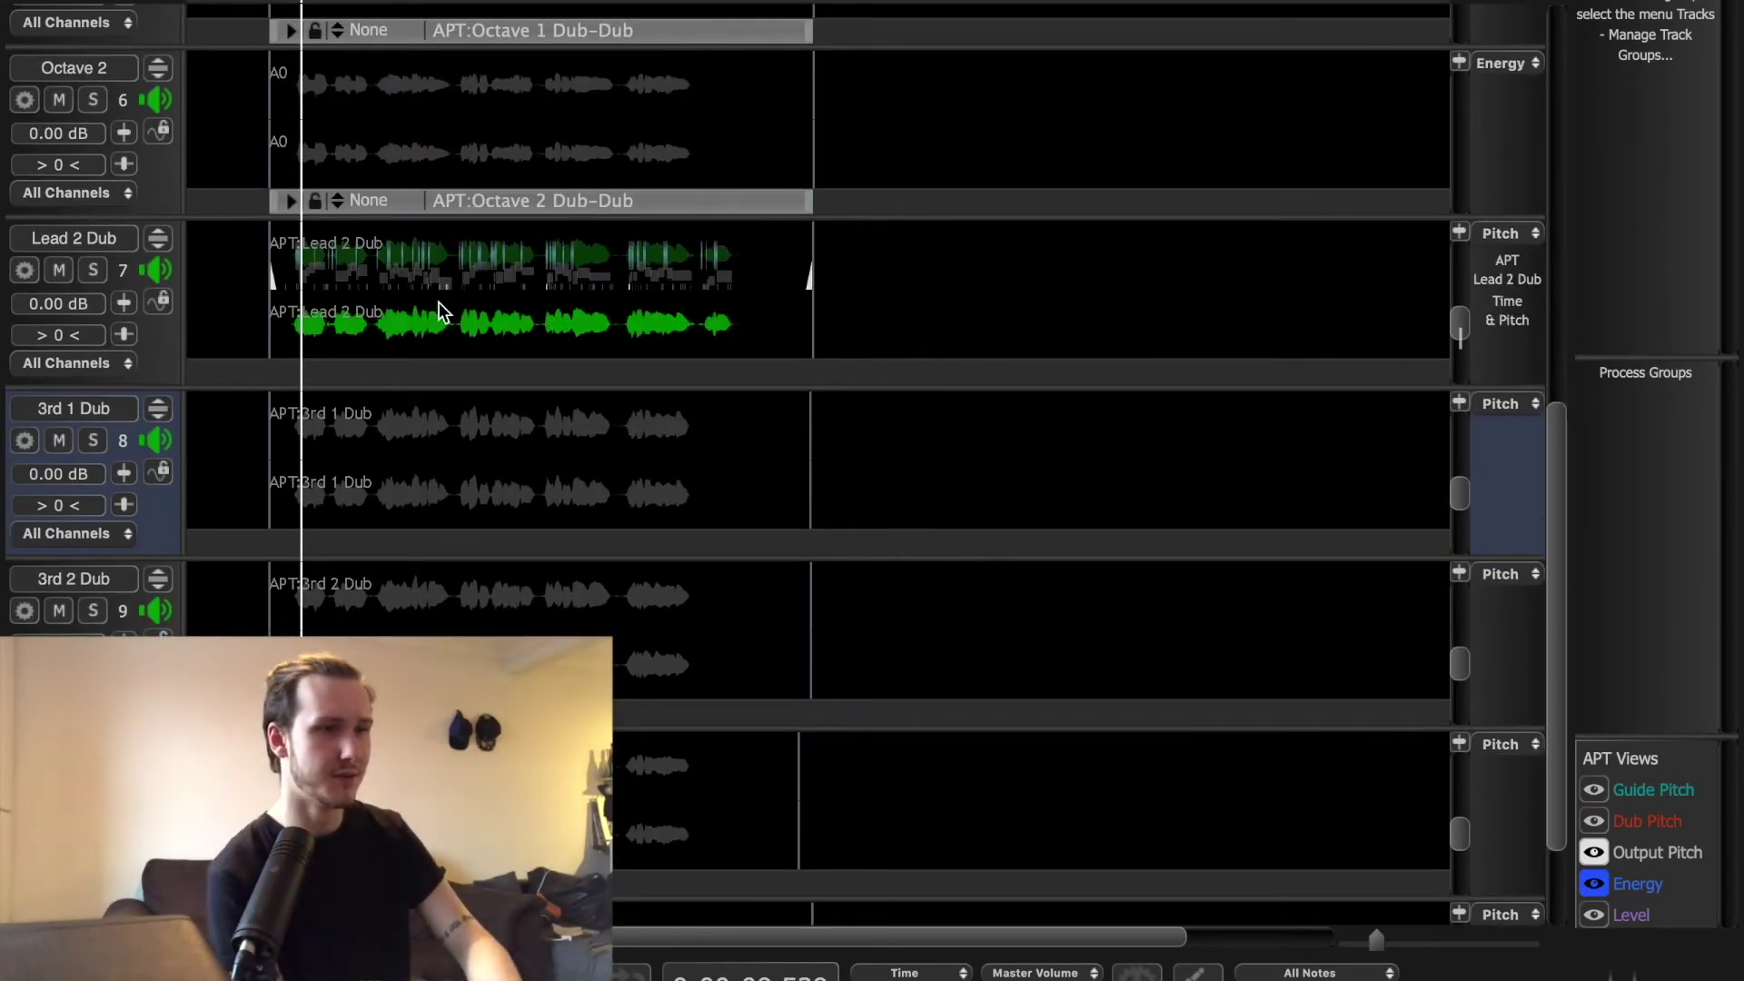
pyautogui.rightClick(430, 260)
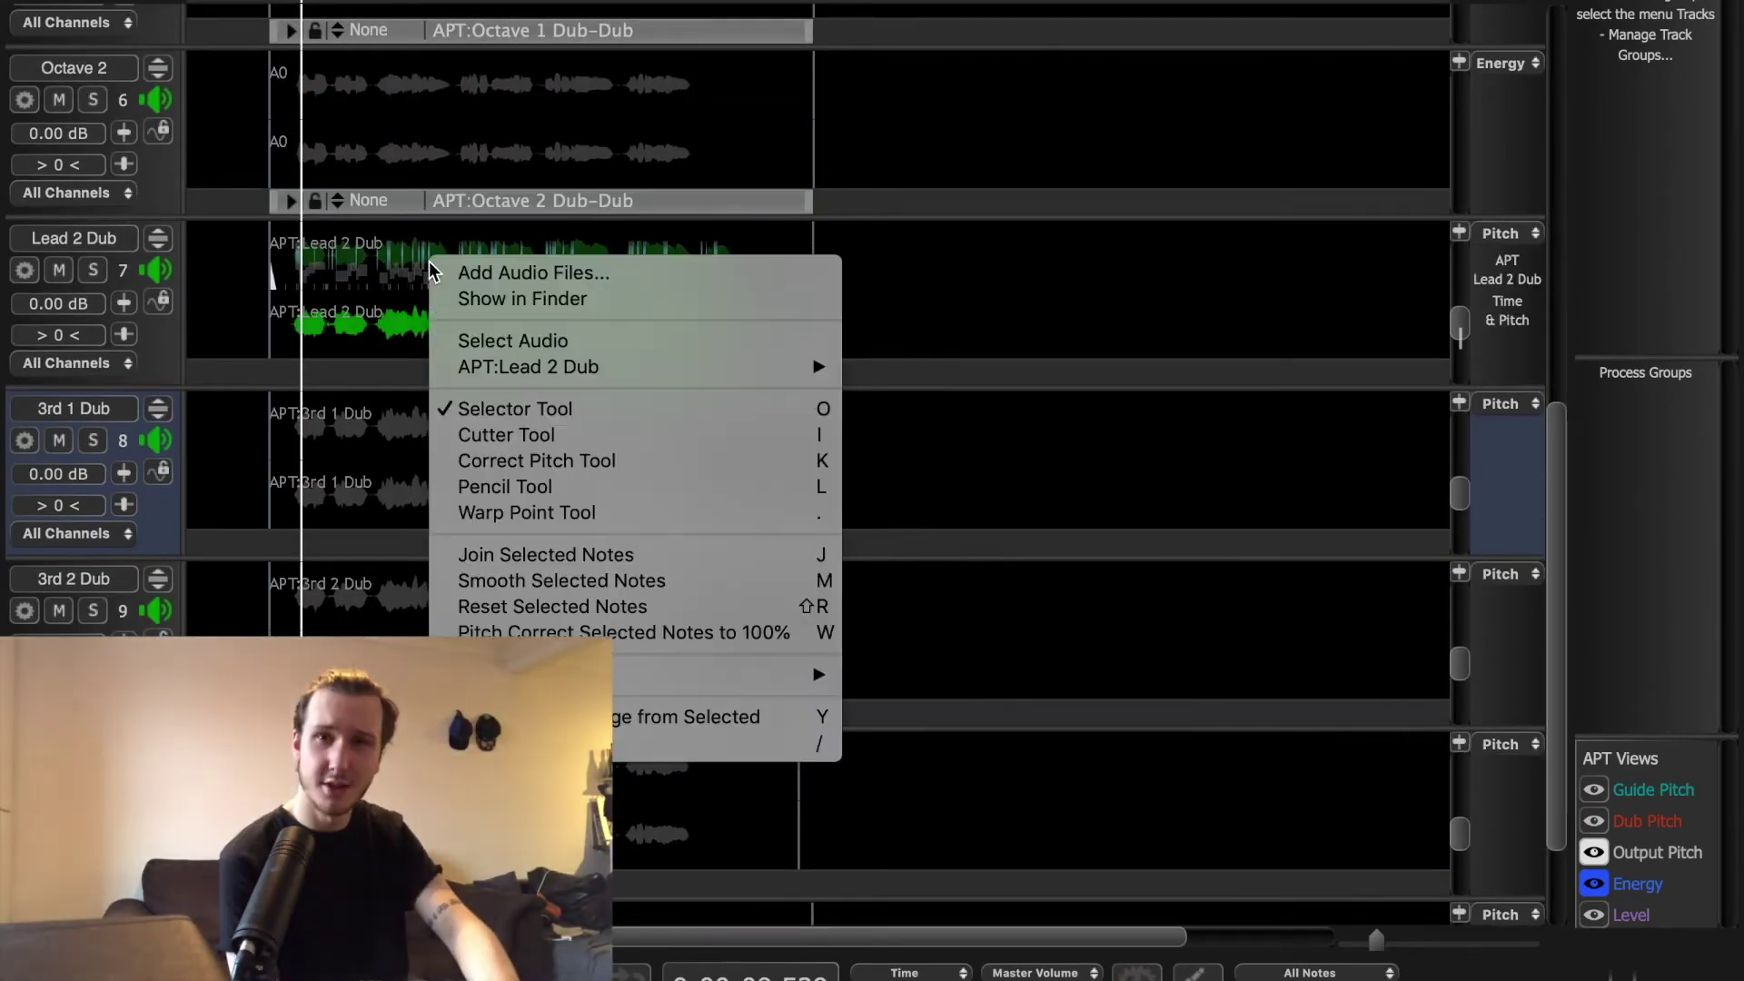
pyautogui.click(546, 632)
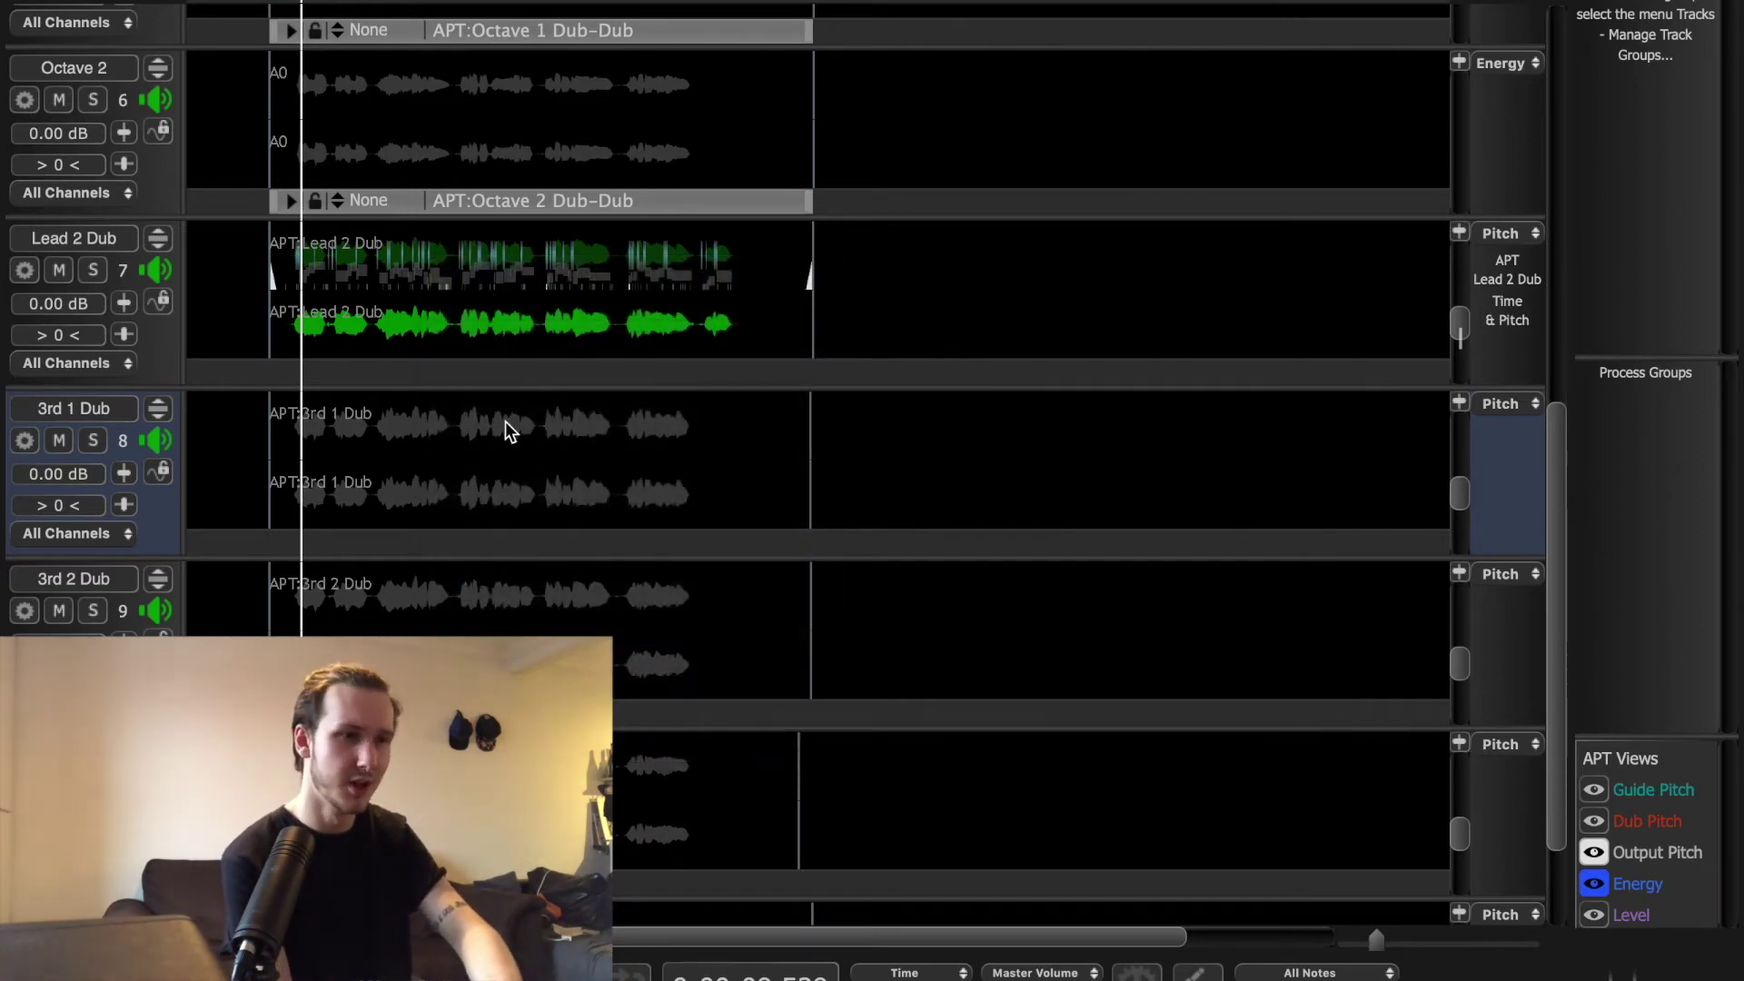
pyautogui.click(505, 422)
pyautogui.rightClick(475, 426)
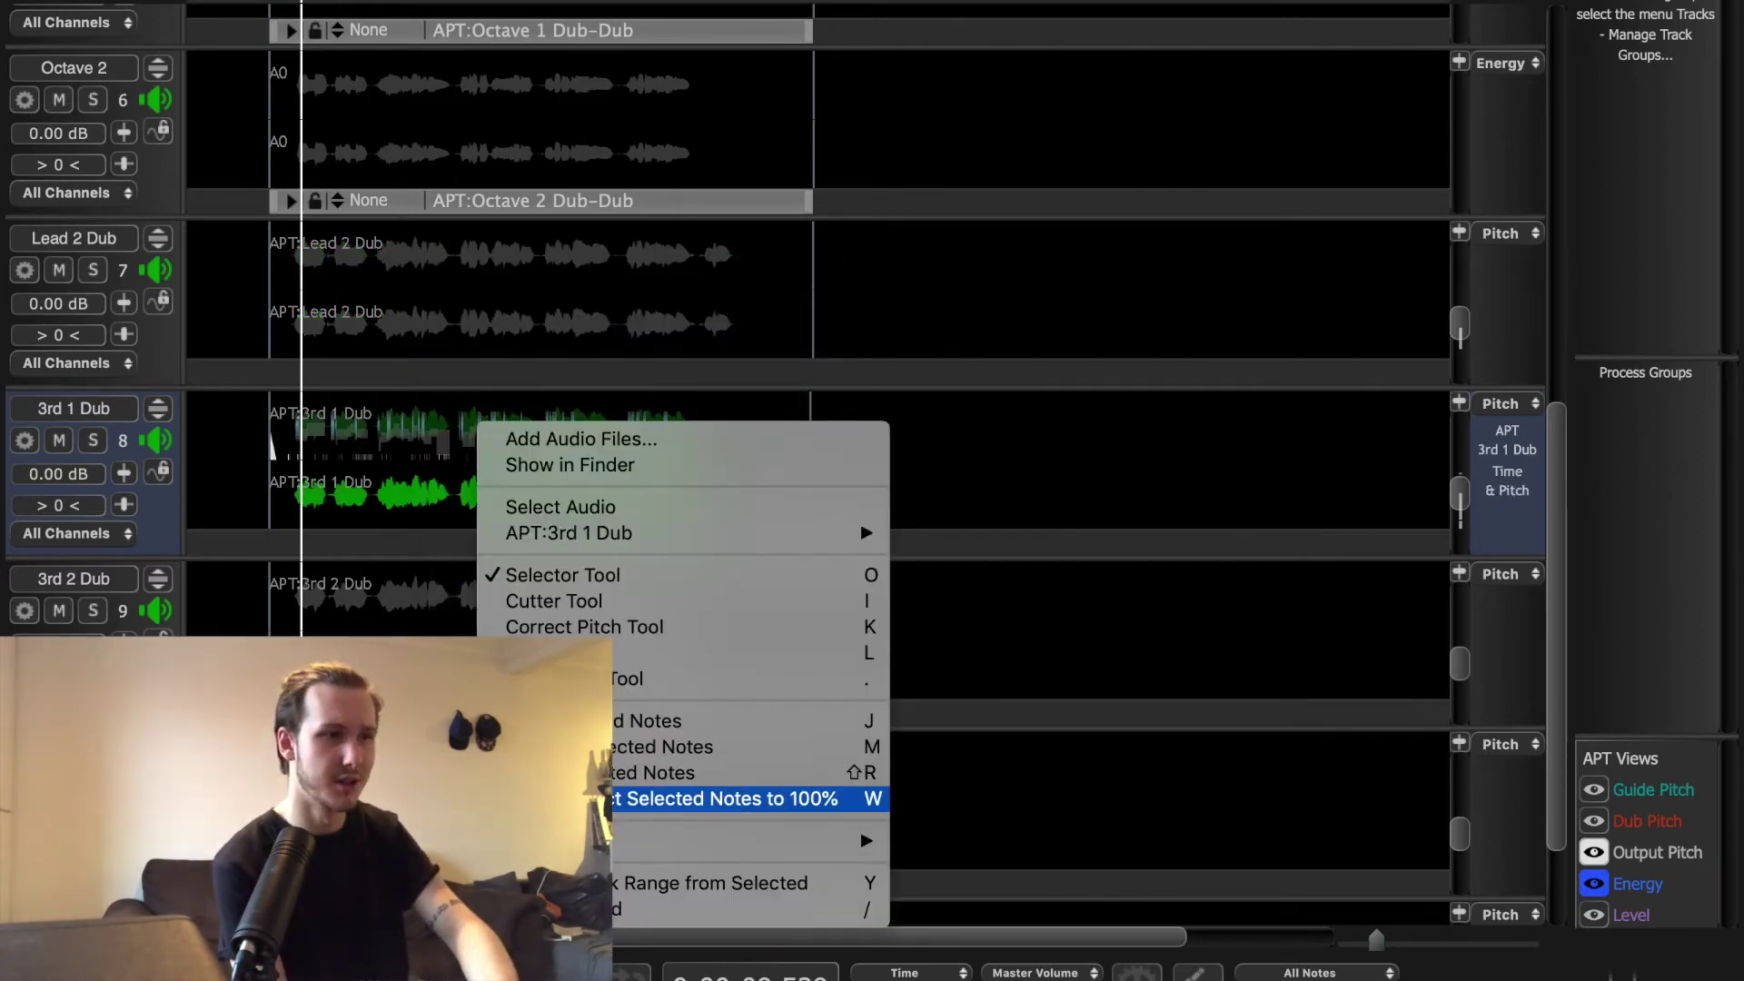
pyautogui.click(586, 797)
# - Pitch-correct the 3rd 2 Dub, Octave 1 Dub and Octave 2 Dub notes to 100%
pyautogui.click(479, 597)
pyautogui.rightClick(480, 597)
pyautogui.click(586, 896)
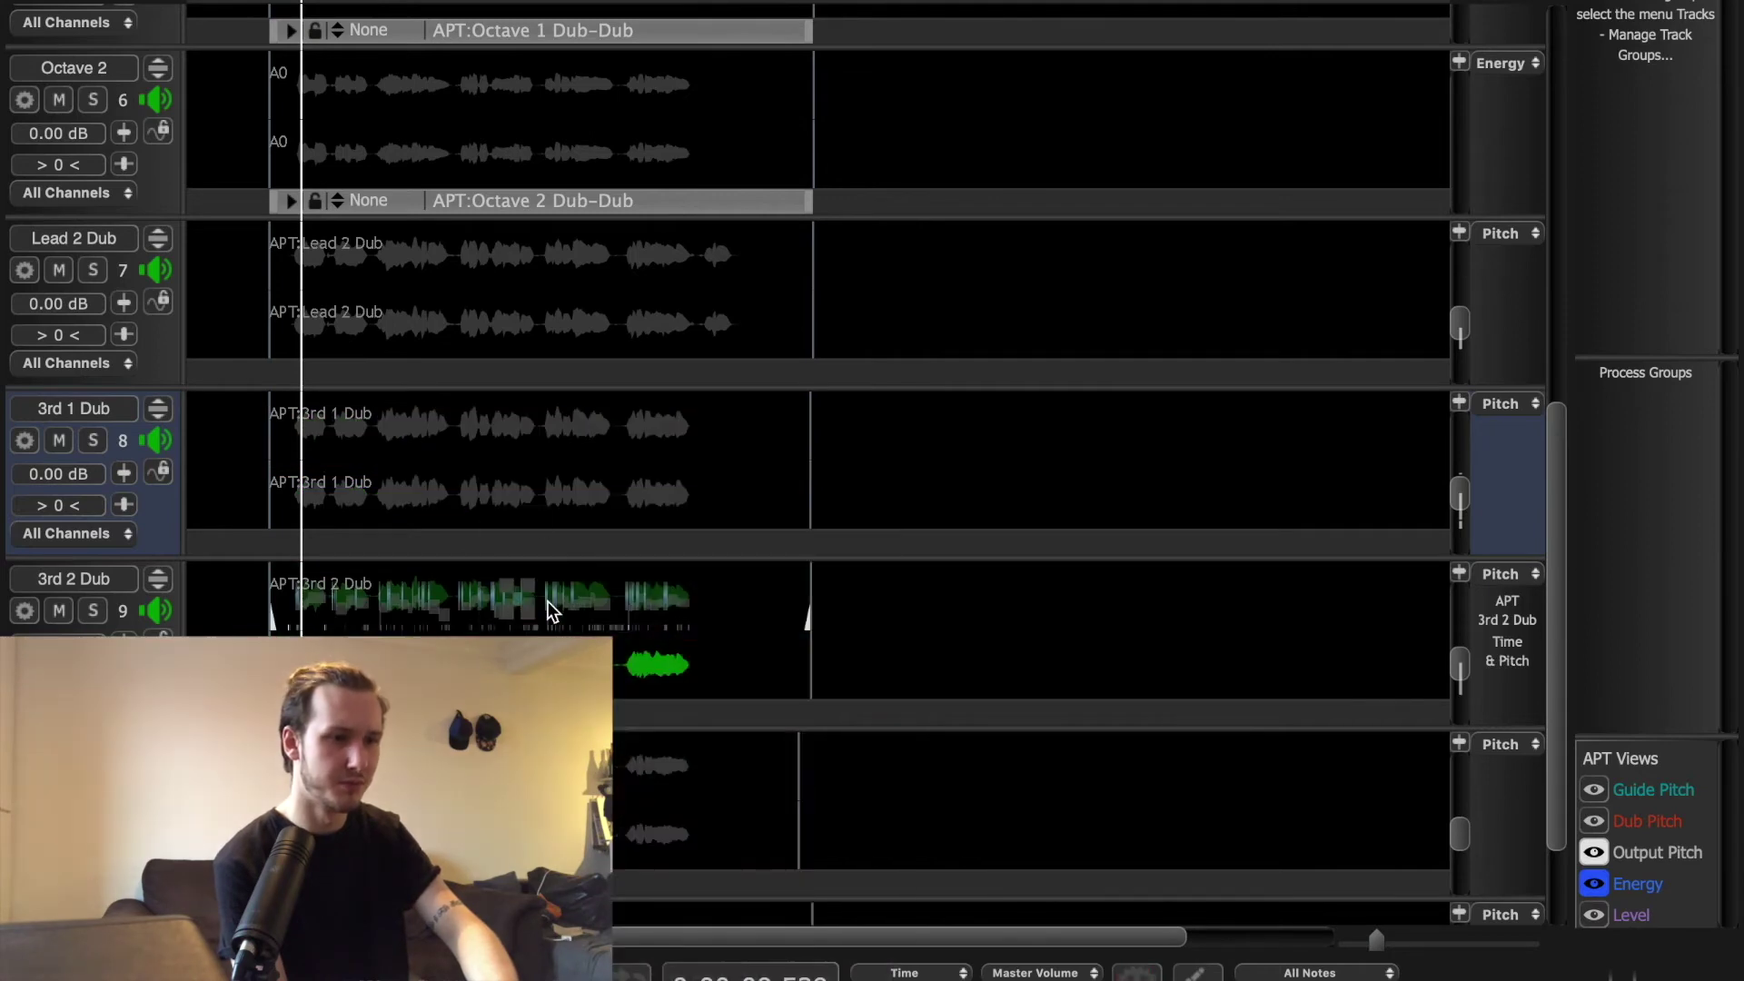
pyautogui.click(587, 790)
pyautogui.rightClick(587, 791)
pyautogui.click(640, 902)
pyautogui.scroll(-3, 1563, 664)
pyautogui.rightClick(580, 783)
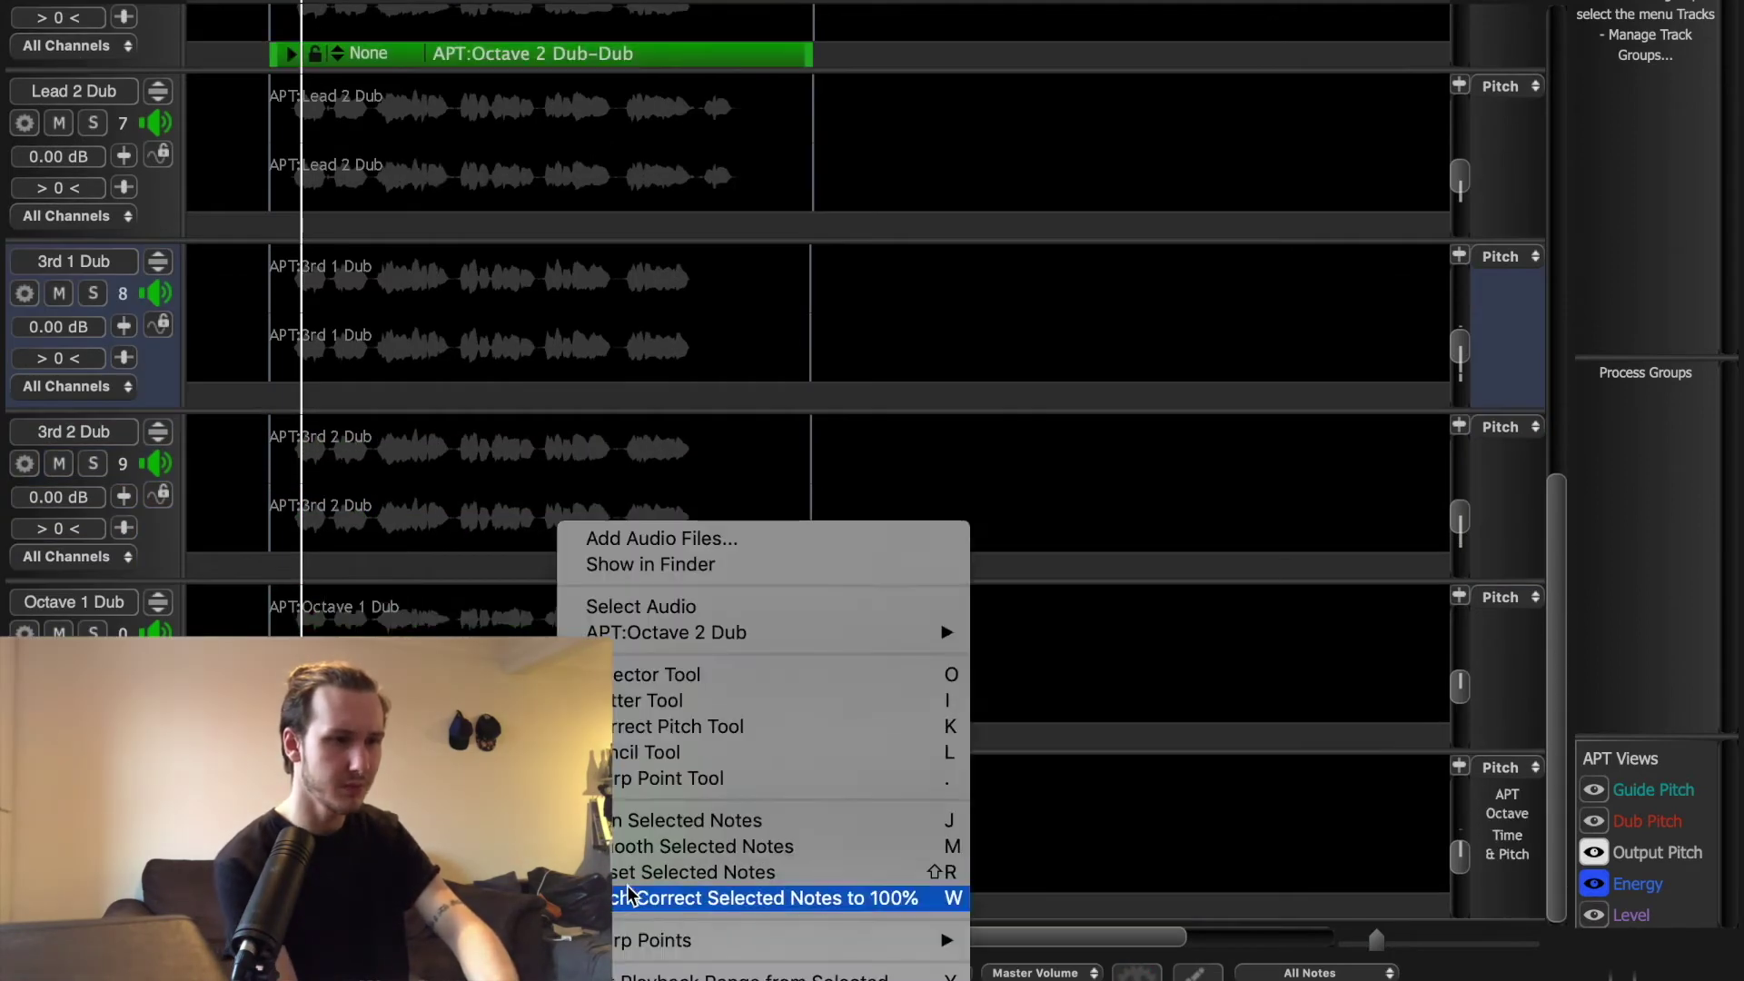
pyautogui.click(628, 888)
pyautogui.scroll(1, 488, 380)
pyautogui.scroll(5, 533, 78)
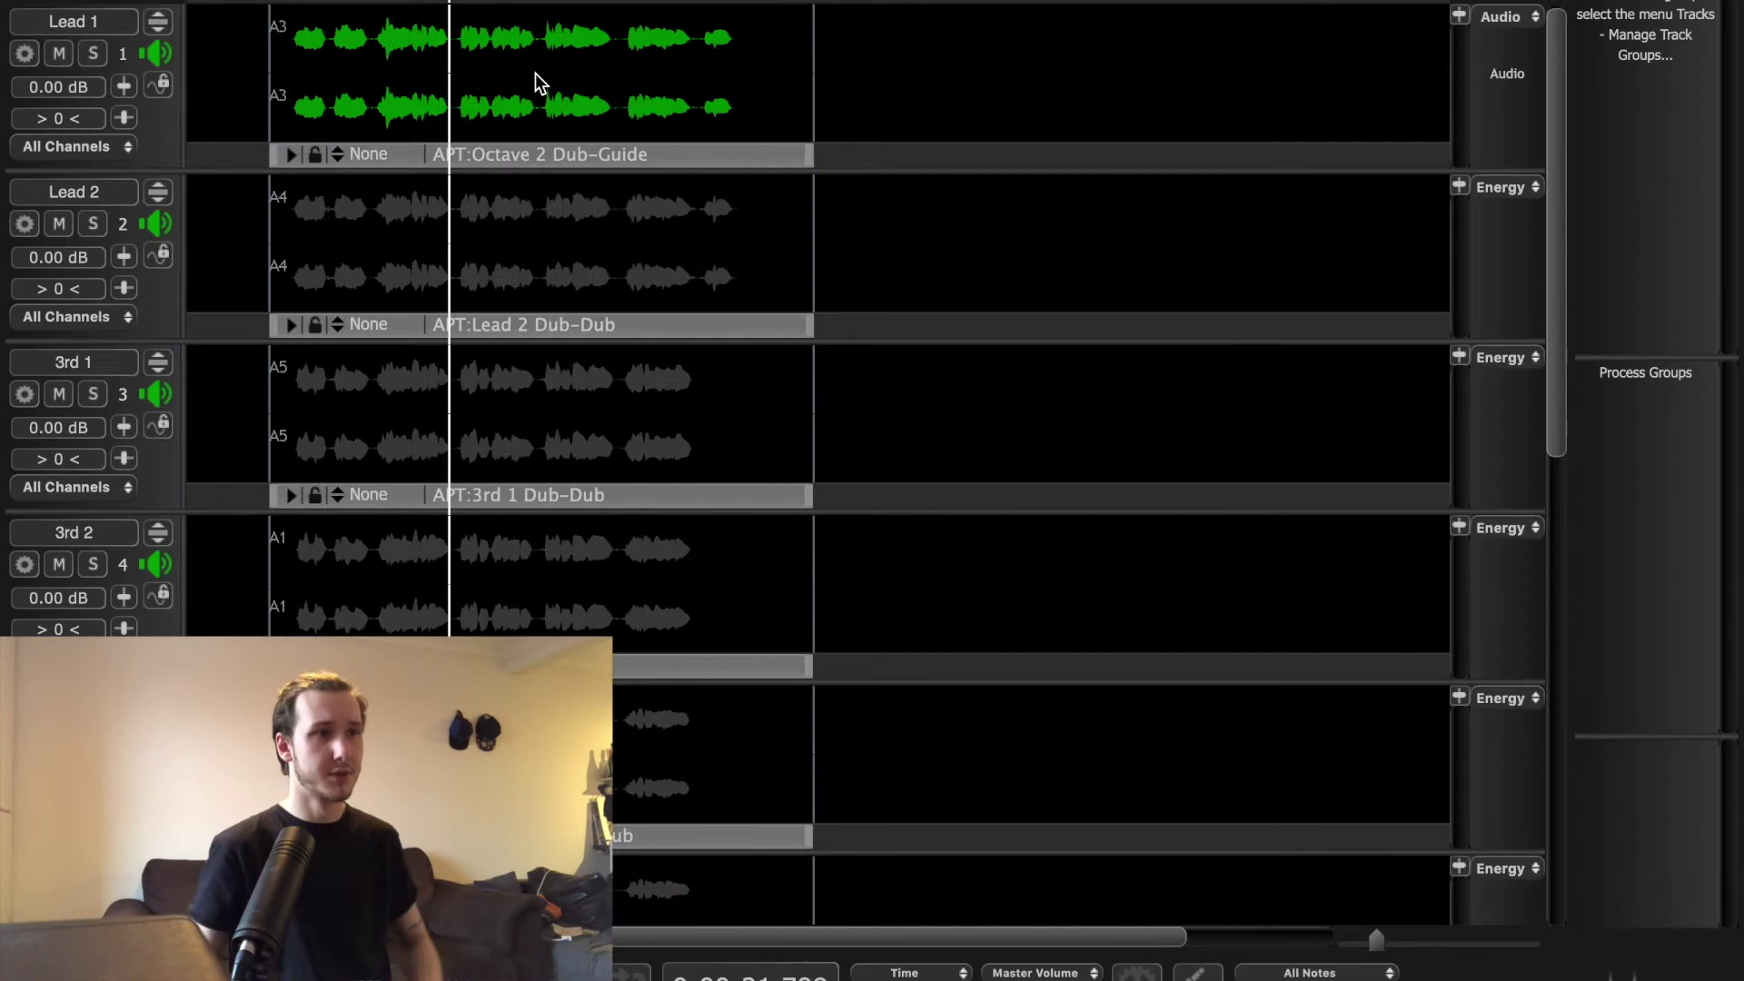
# - Make the Lead 1 region a warp region and bring up its note options
pyautogui.rightClick(531, 41)
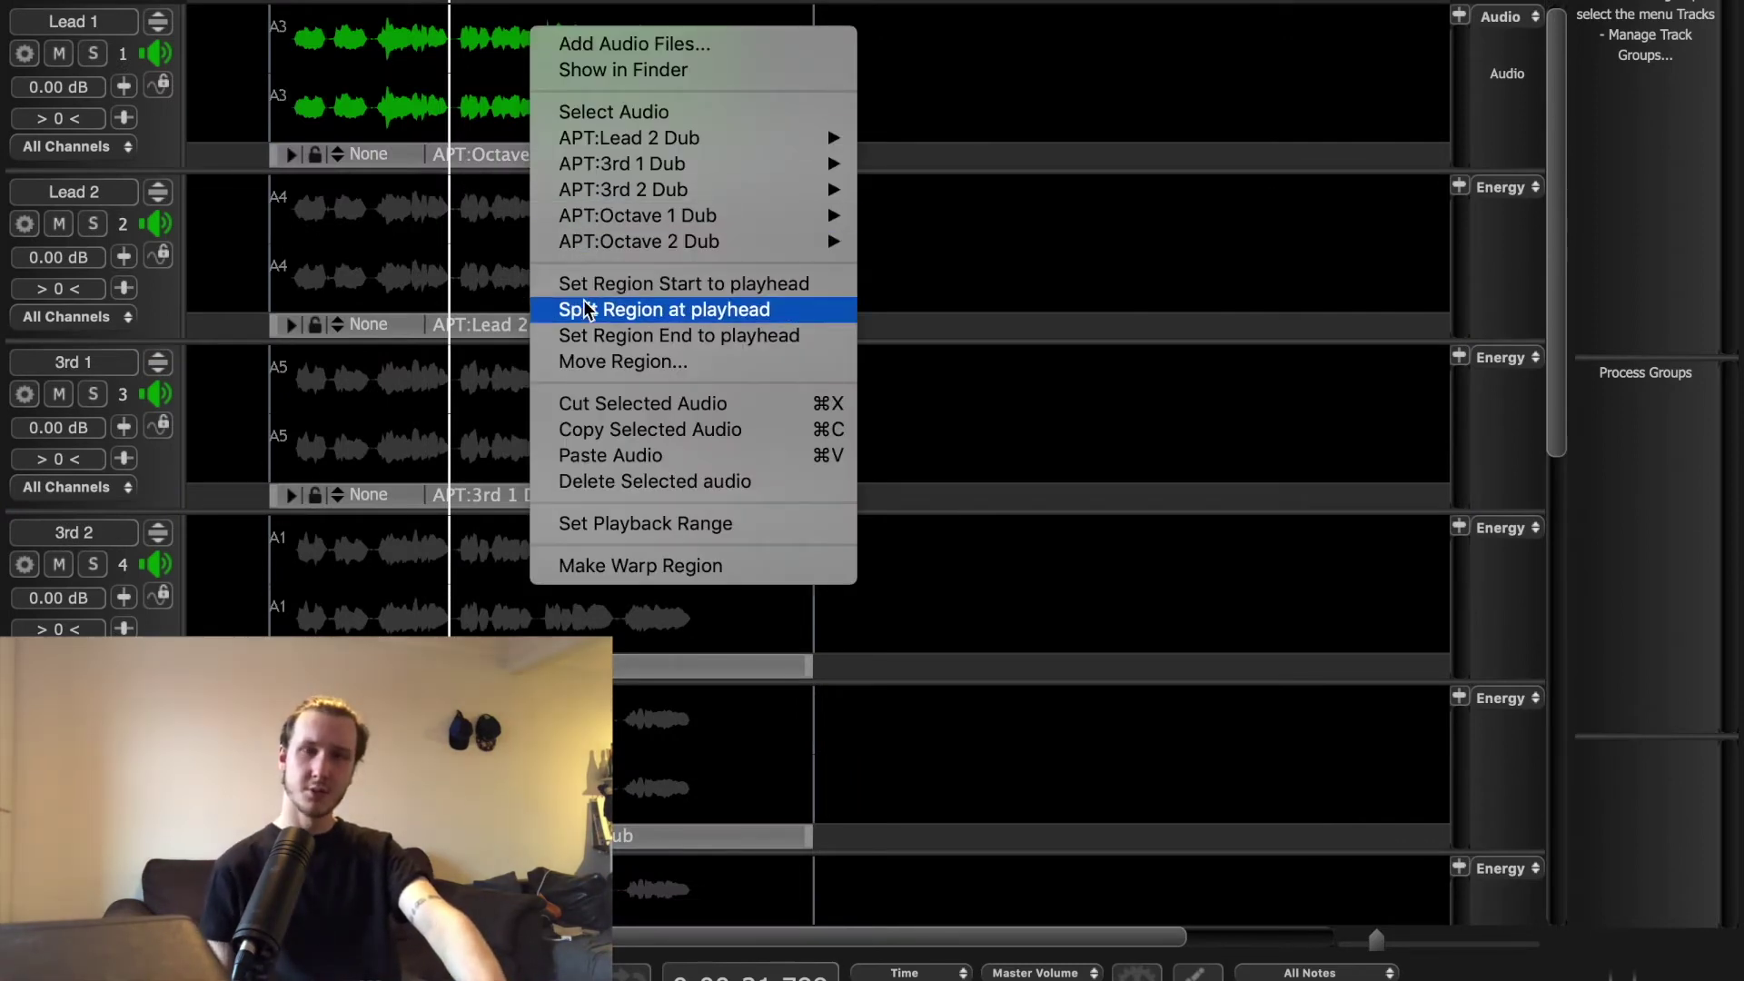
pyautogui.click(630, 569)
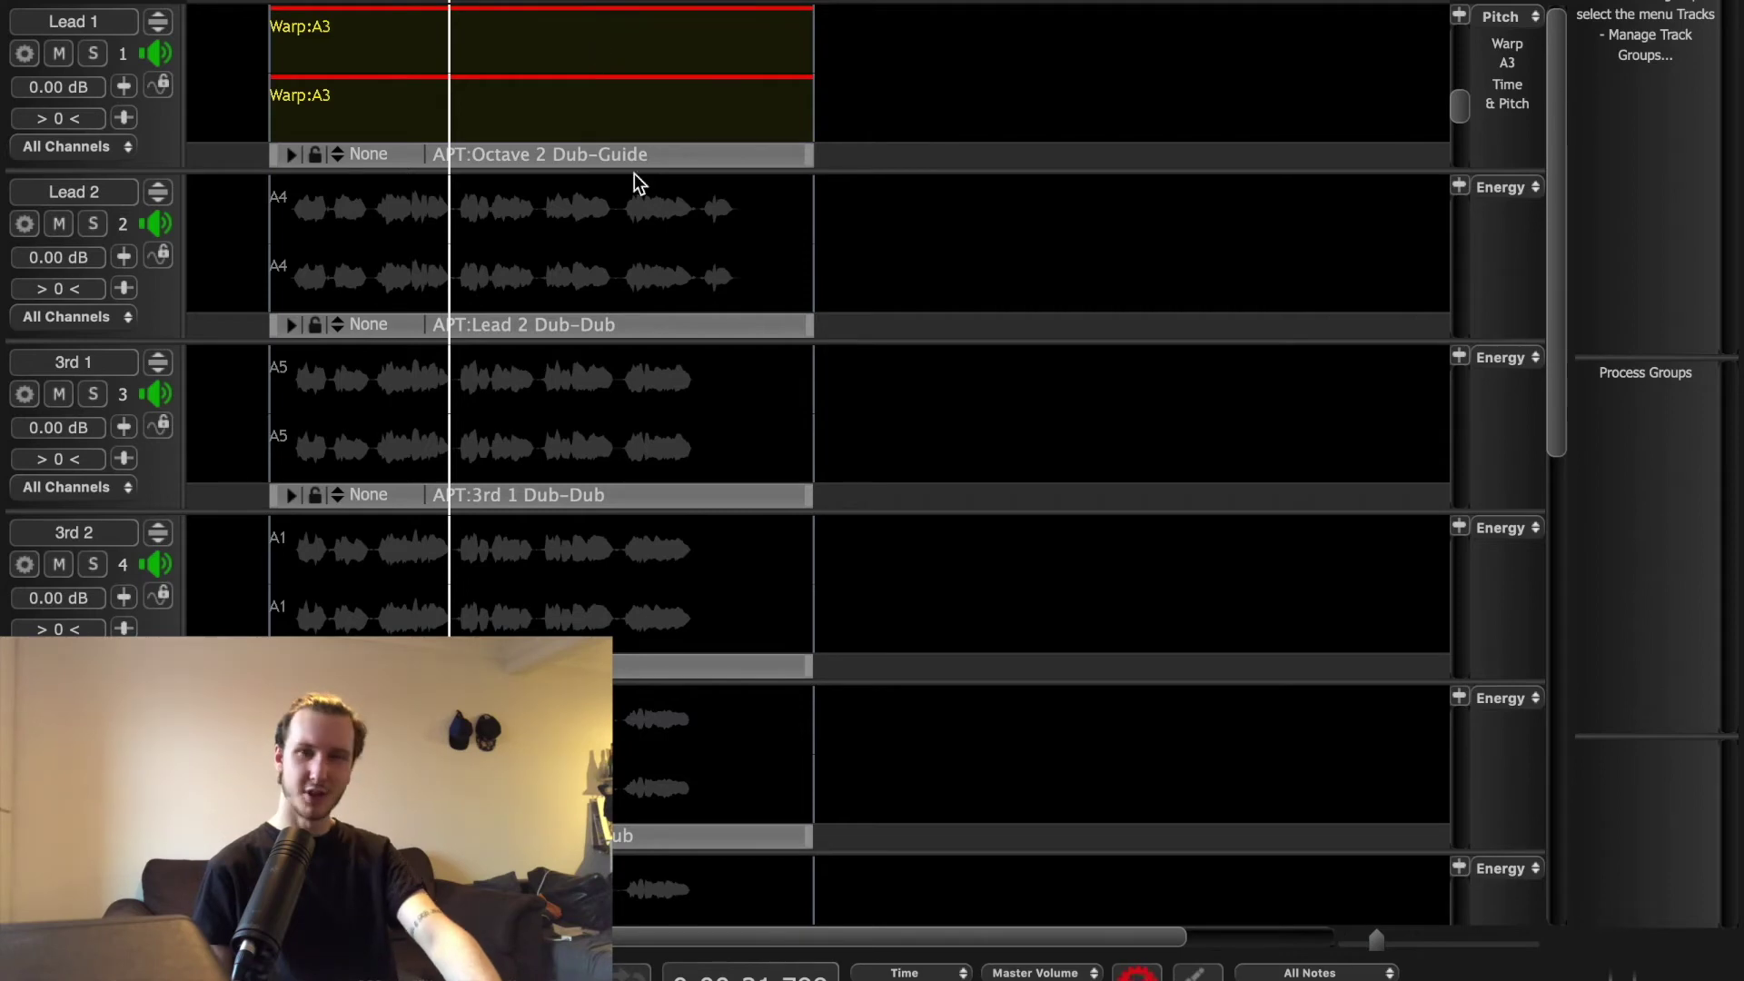
pyautogui.click(635, 206)
pyautogui.click(616, 64)
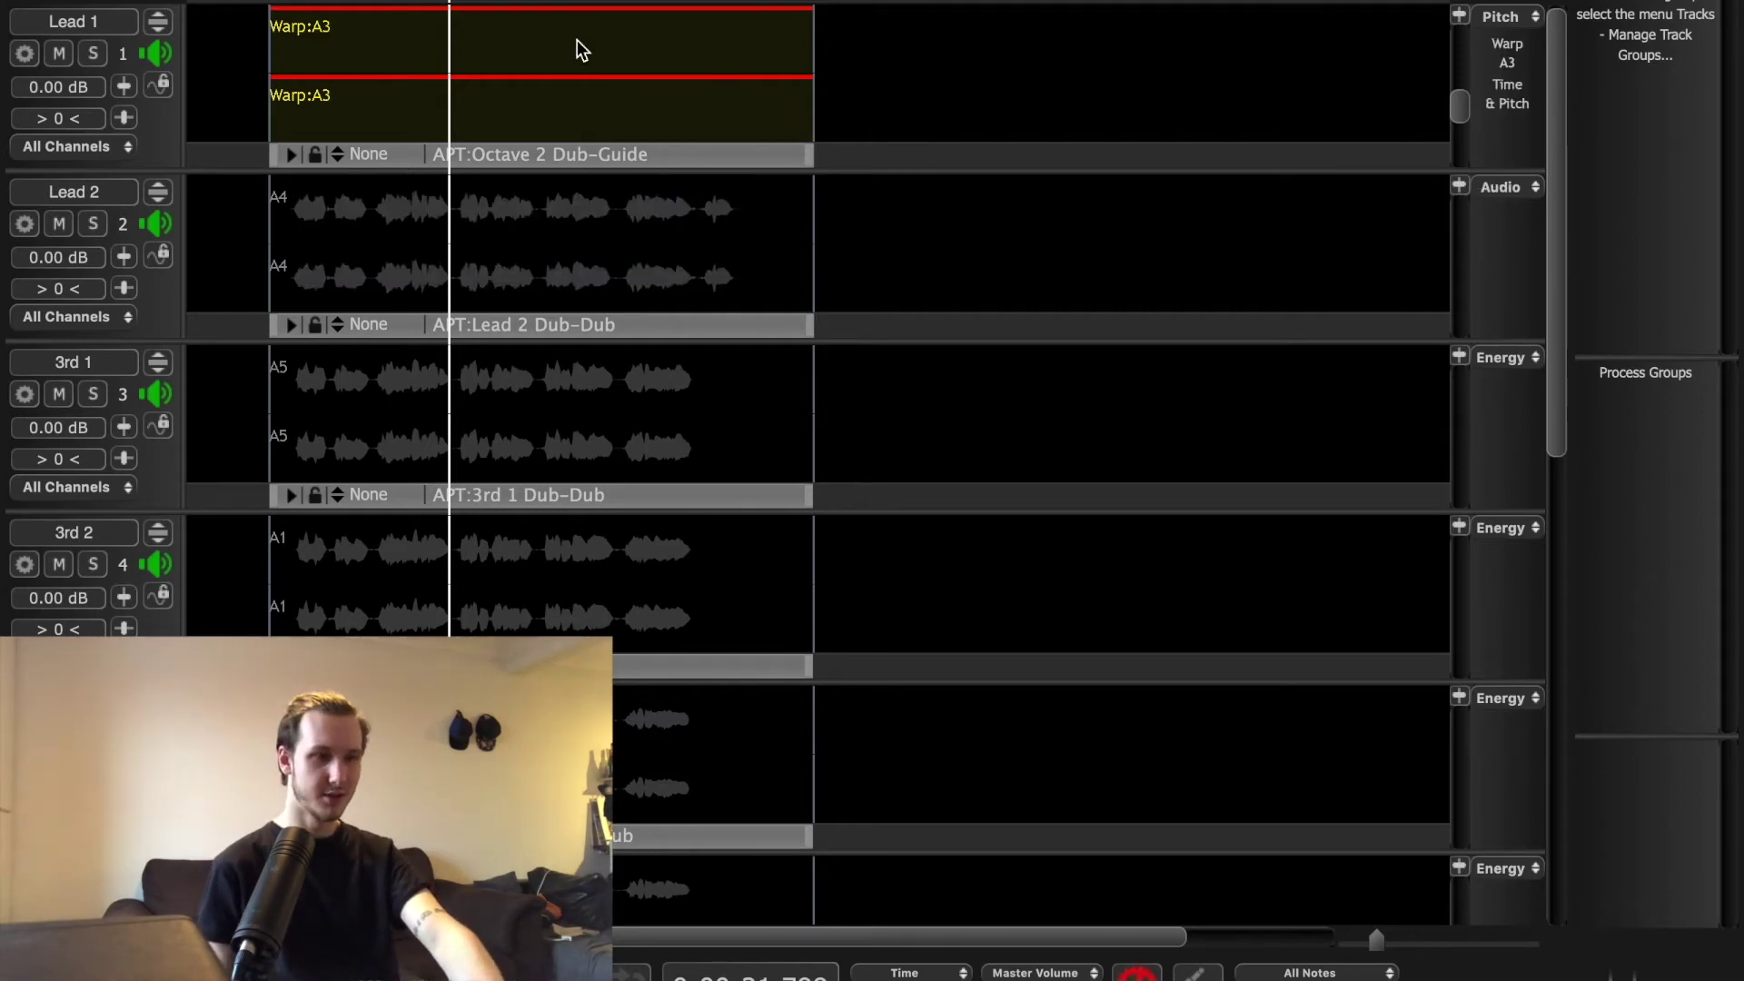
pyautogui.rightClick(576, 39)
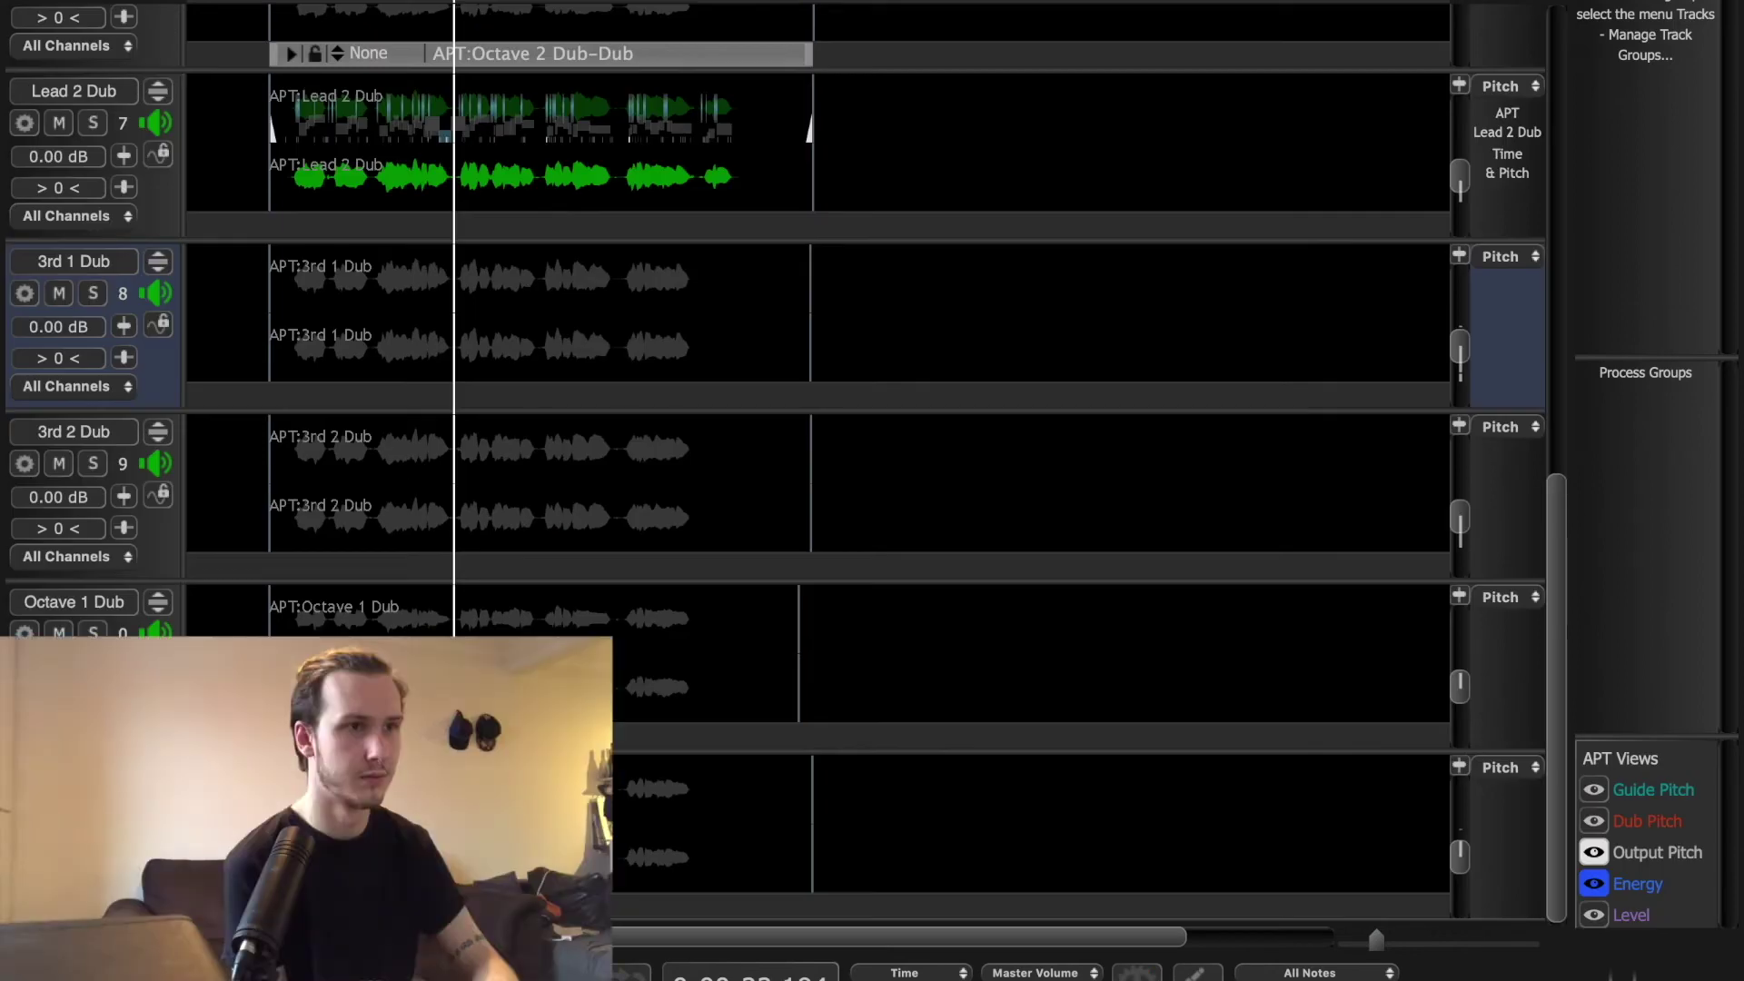
# - Pitch-correct Lead 1 notes to 100% and name the audio export 'Smile Vocal Edits'
pyautogui.click(232, 3)
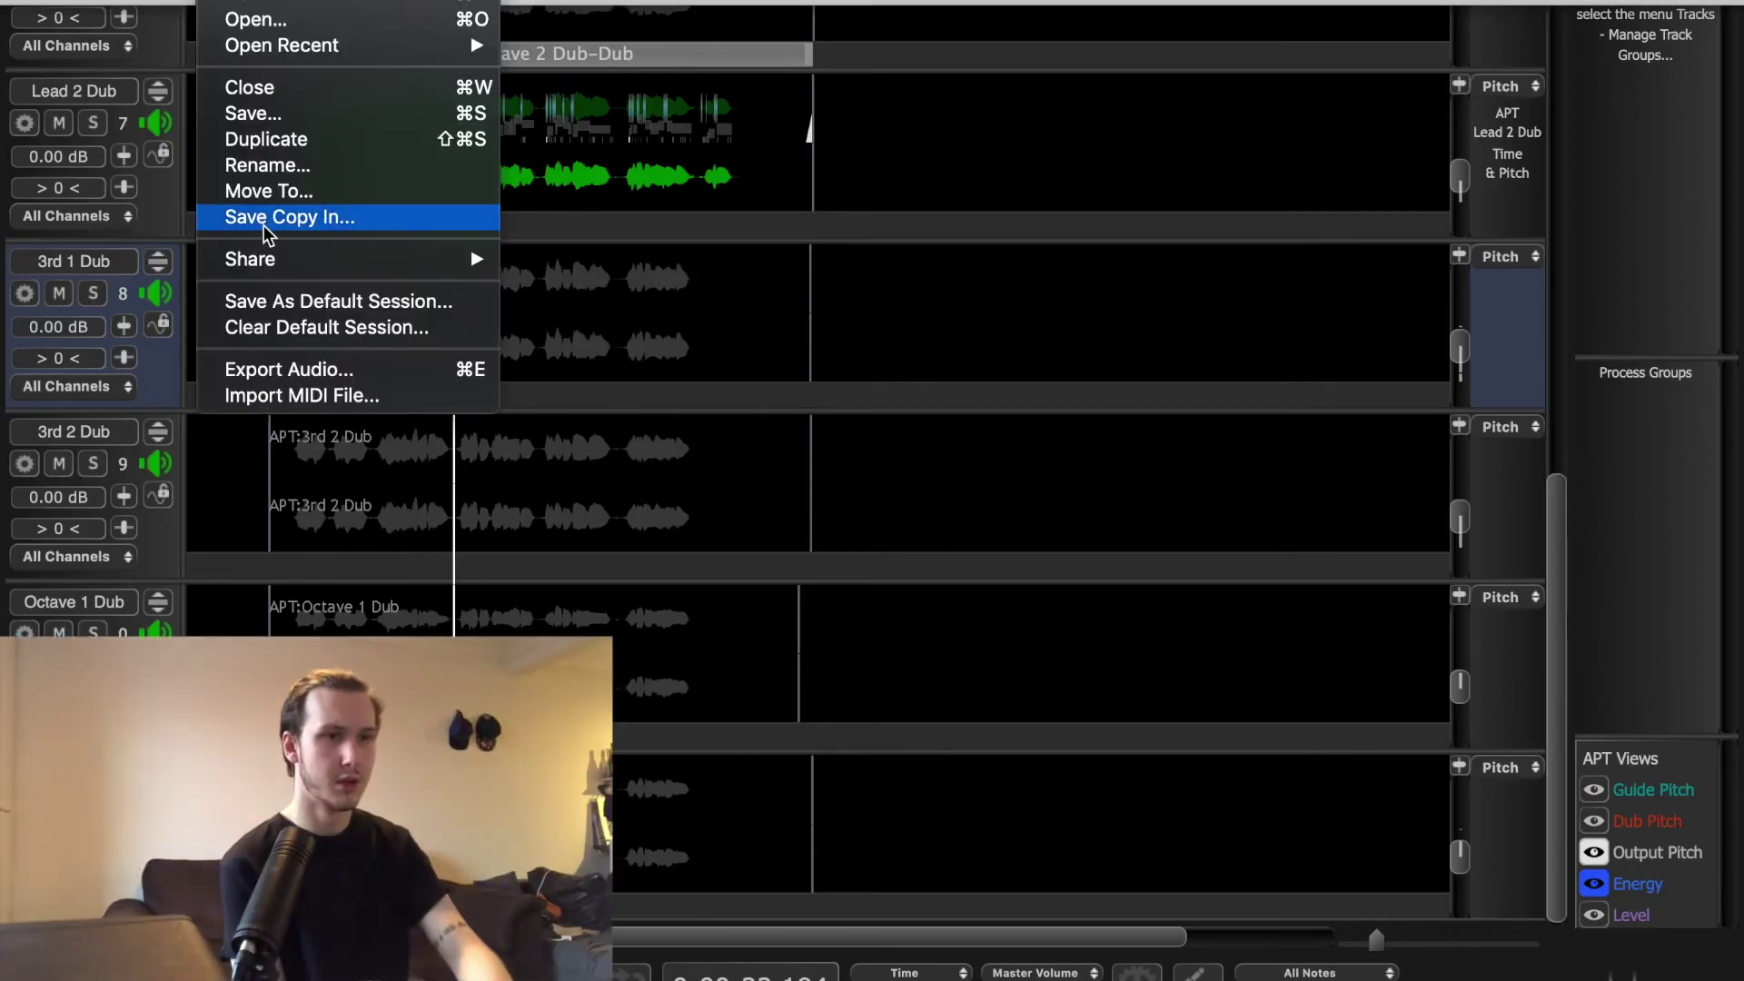
pyautogui.click(302, 370)
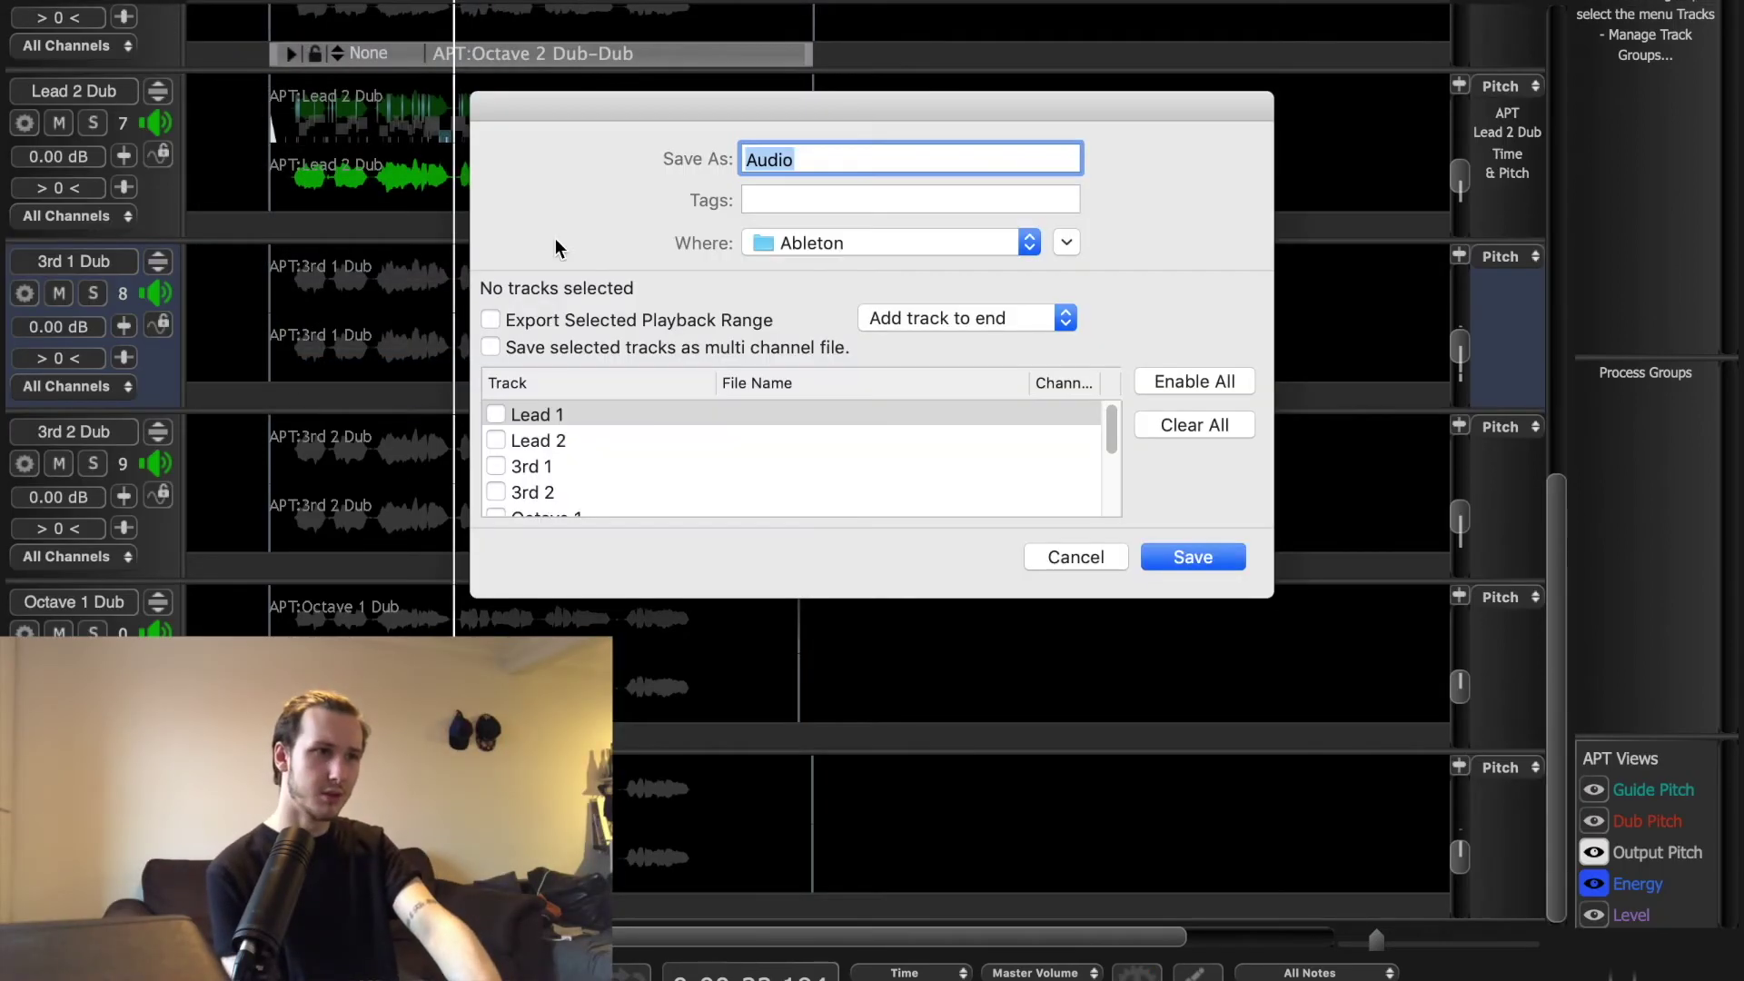
pyautogui.write('Smile E')
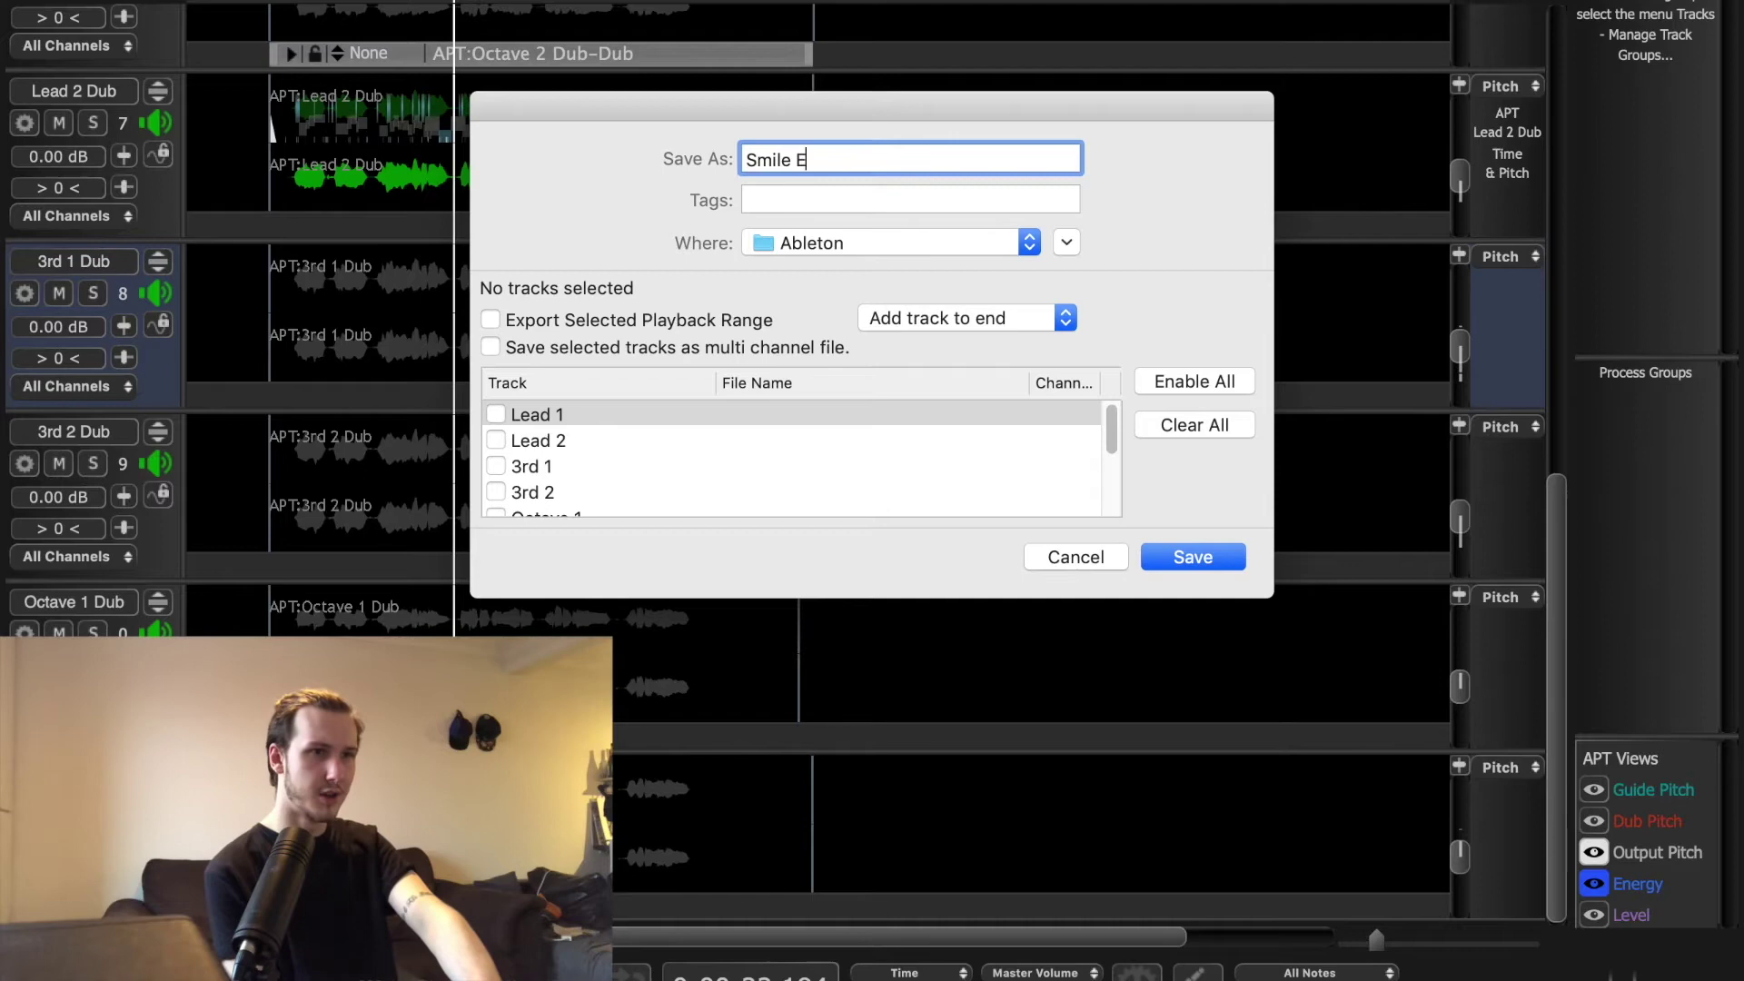
pyautogui.press('BackSpace')
pyautogui.write('Vocal Edits')
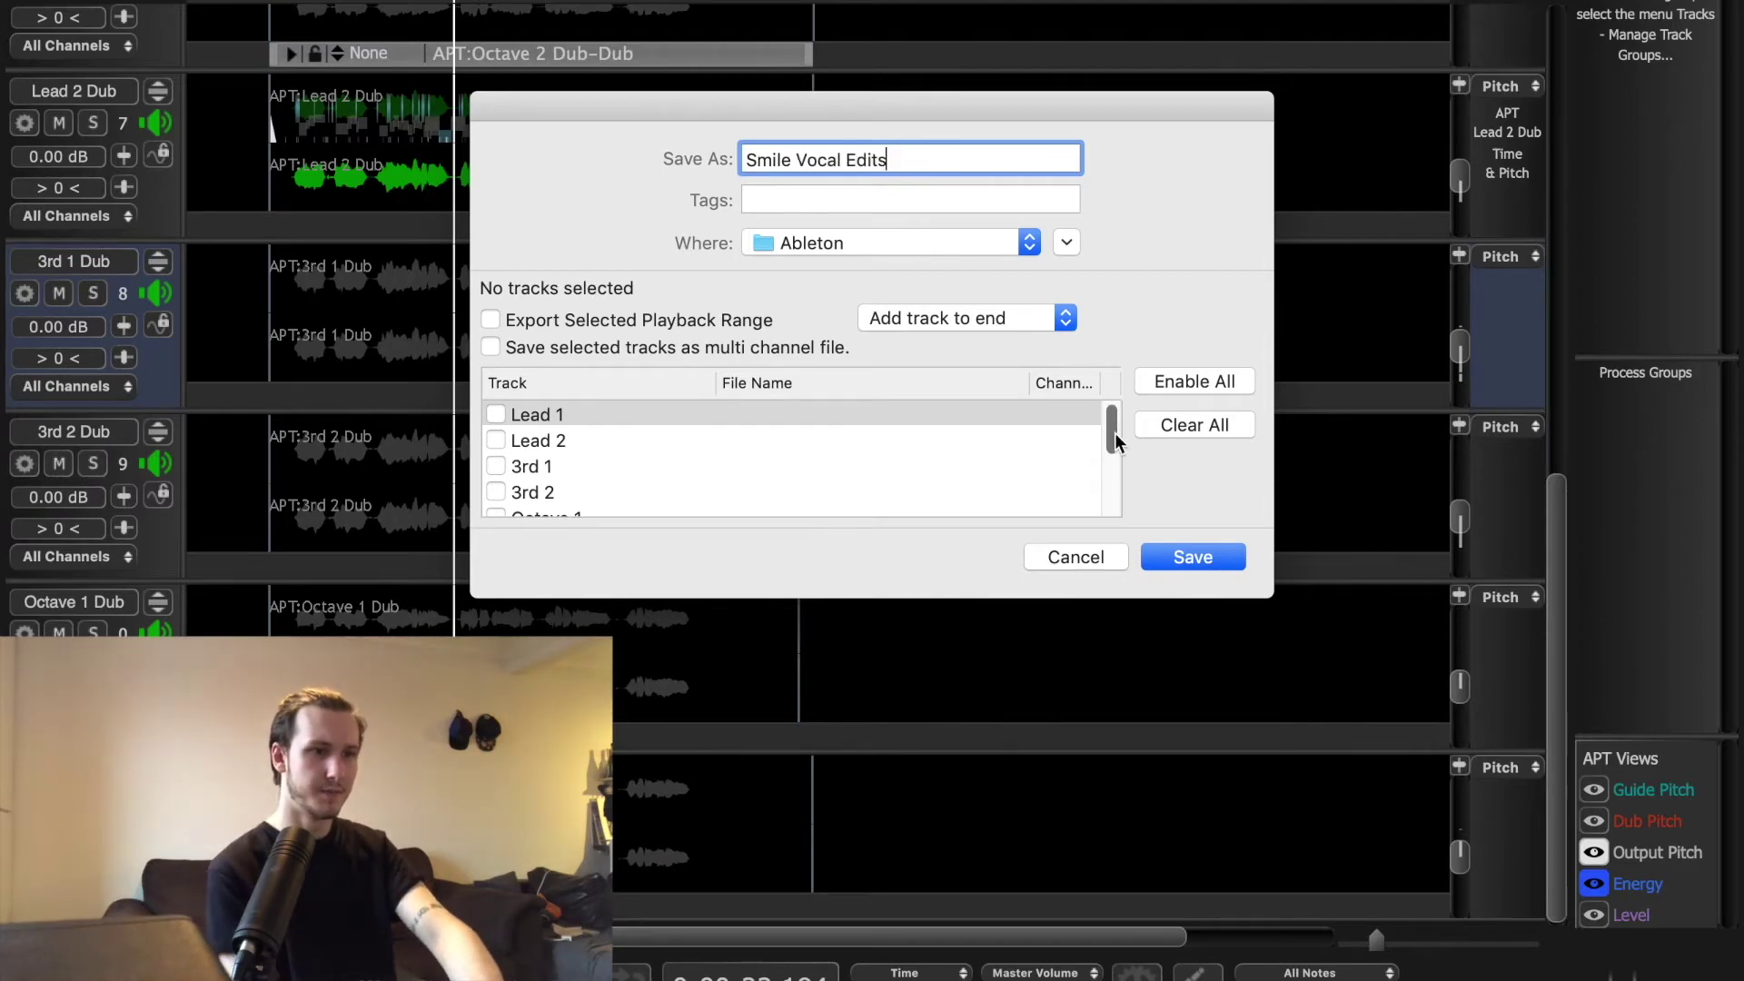
# - Tick the Lead 2, 3rd 1, 3rd 2 and Octave 2 Dub tracks and export them
pyautogui.moveTo(1115, 439); pyautogui.dragTo(1109, 518)
pyautogui.click(494, 504)
pyautogui.click(495, 478)
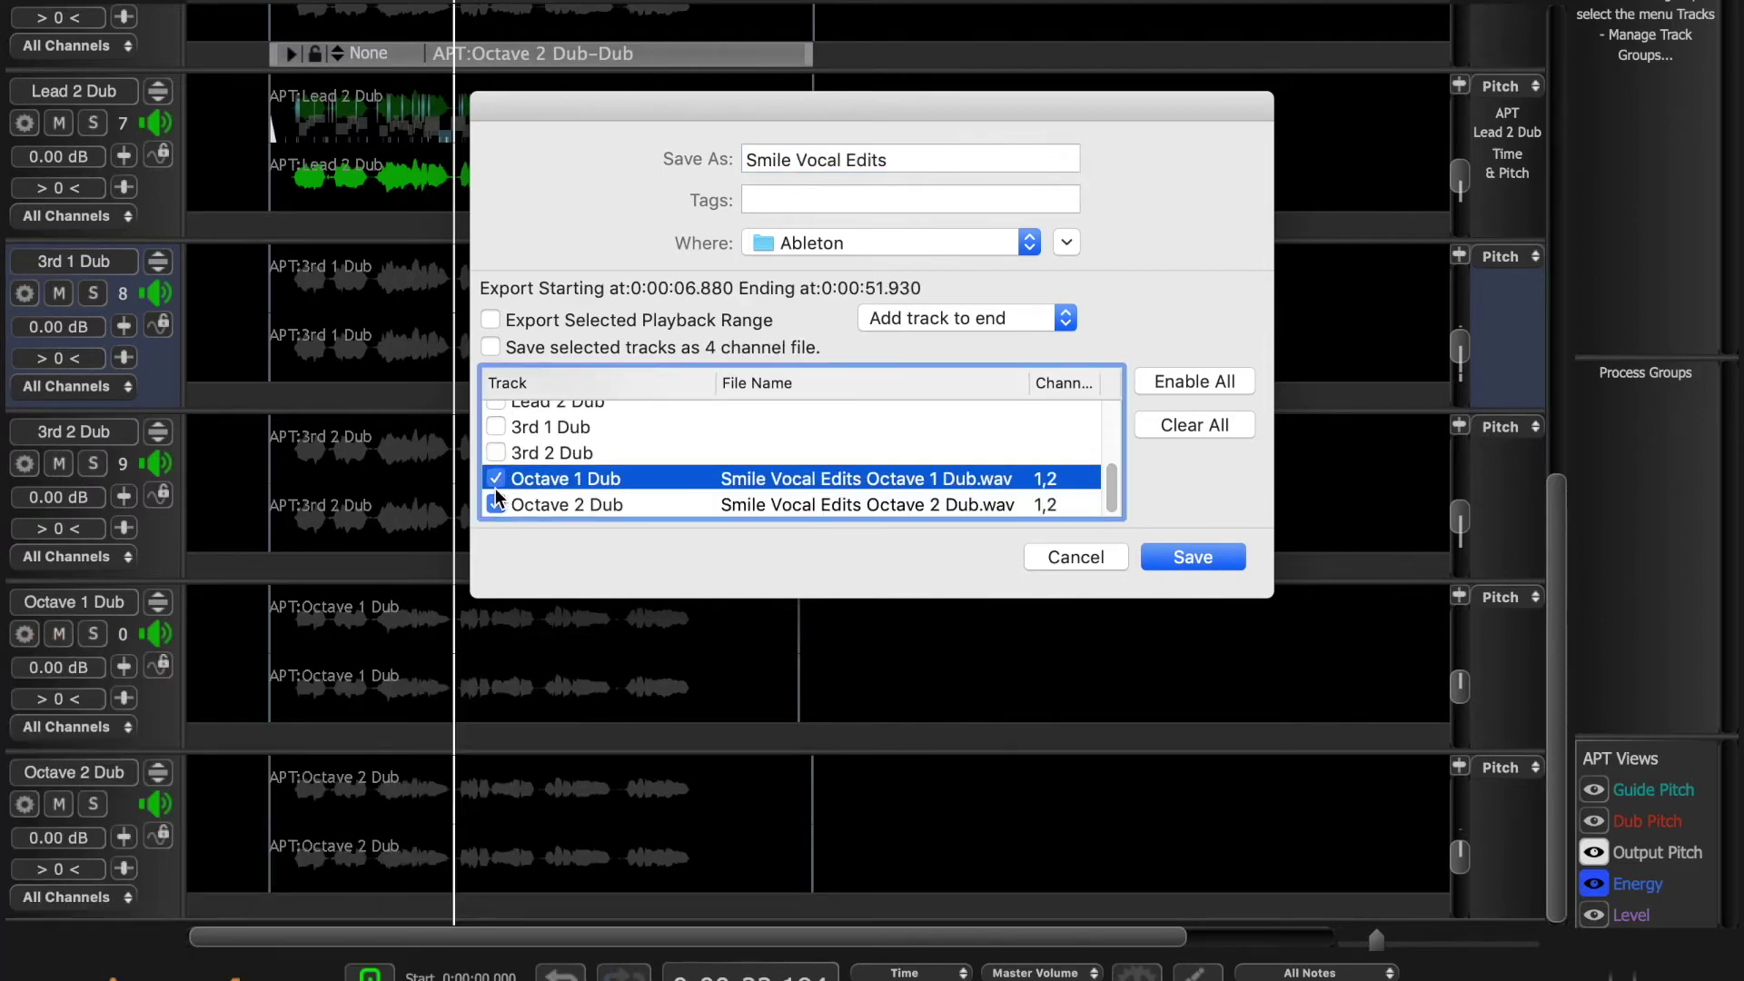
pyautogui.click(495, 425)
pyautogui.moveTo(1114, 486)
pyautogui.mouseDown()
pyautogui.moveTo(1112, 402)
pyautogui.moveTo(1111, 498)
pyautogui.mouseUp()
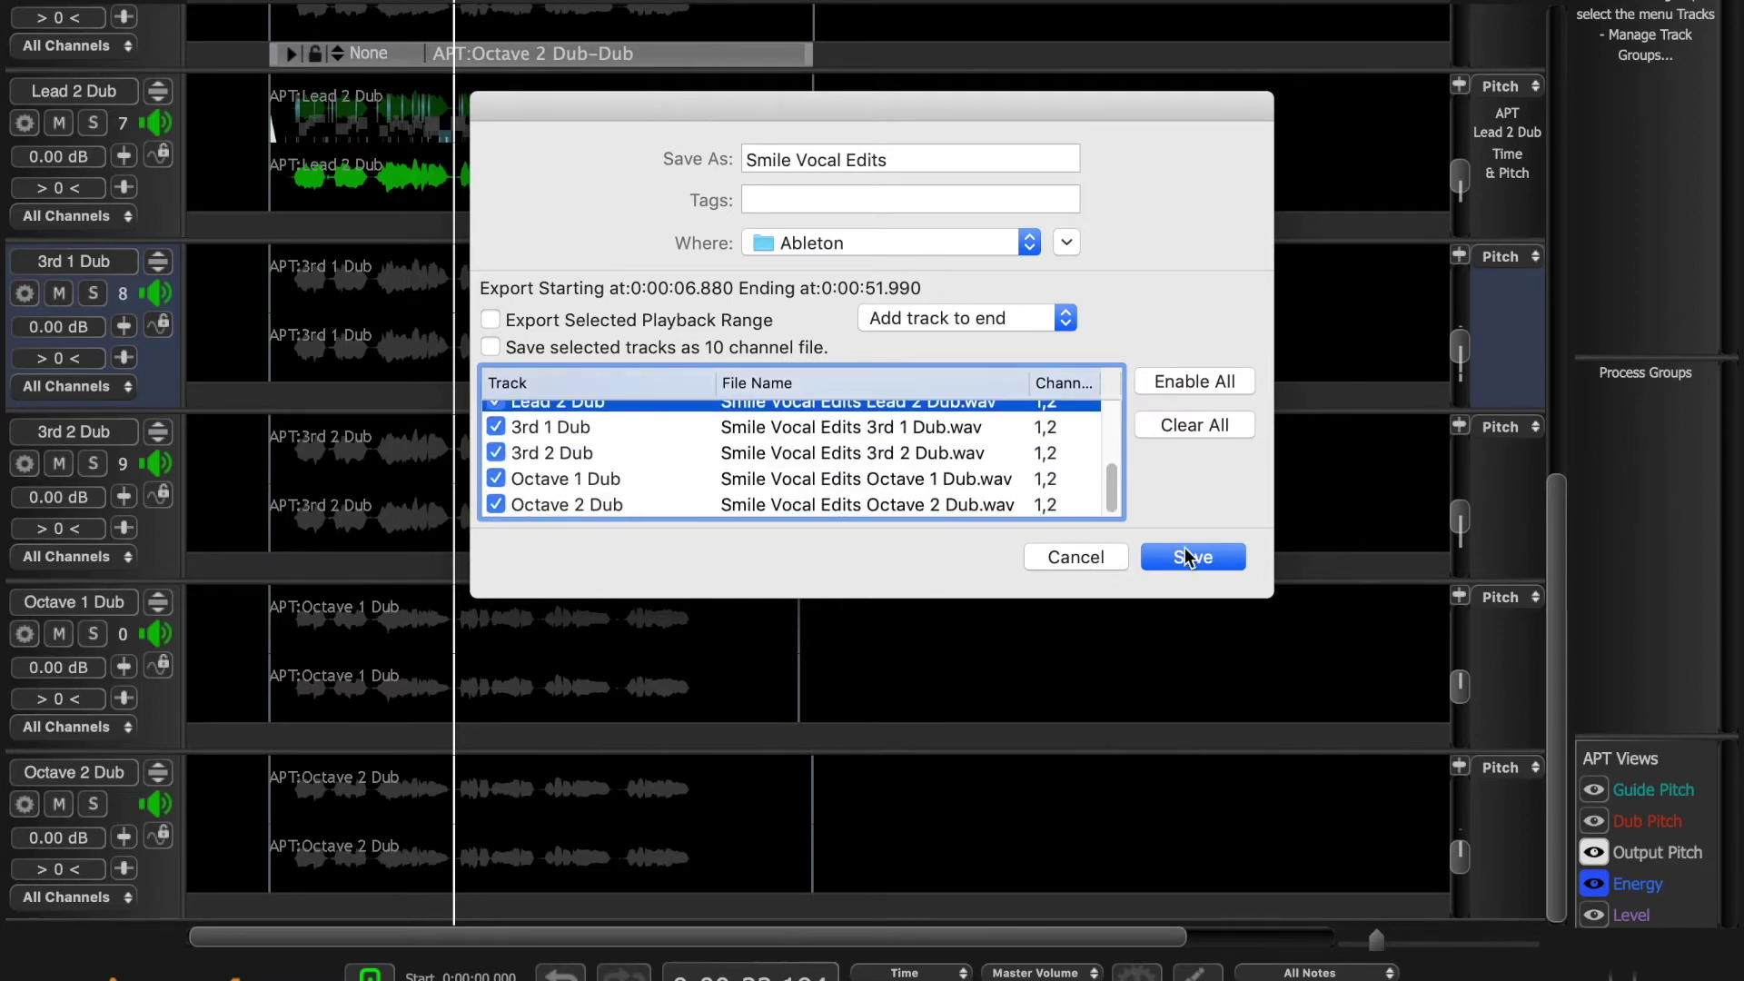
pyautogui.click(1180, 549)
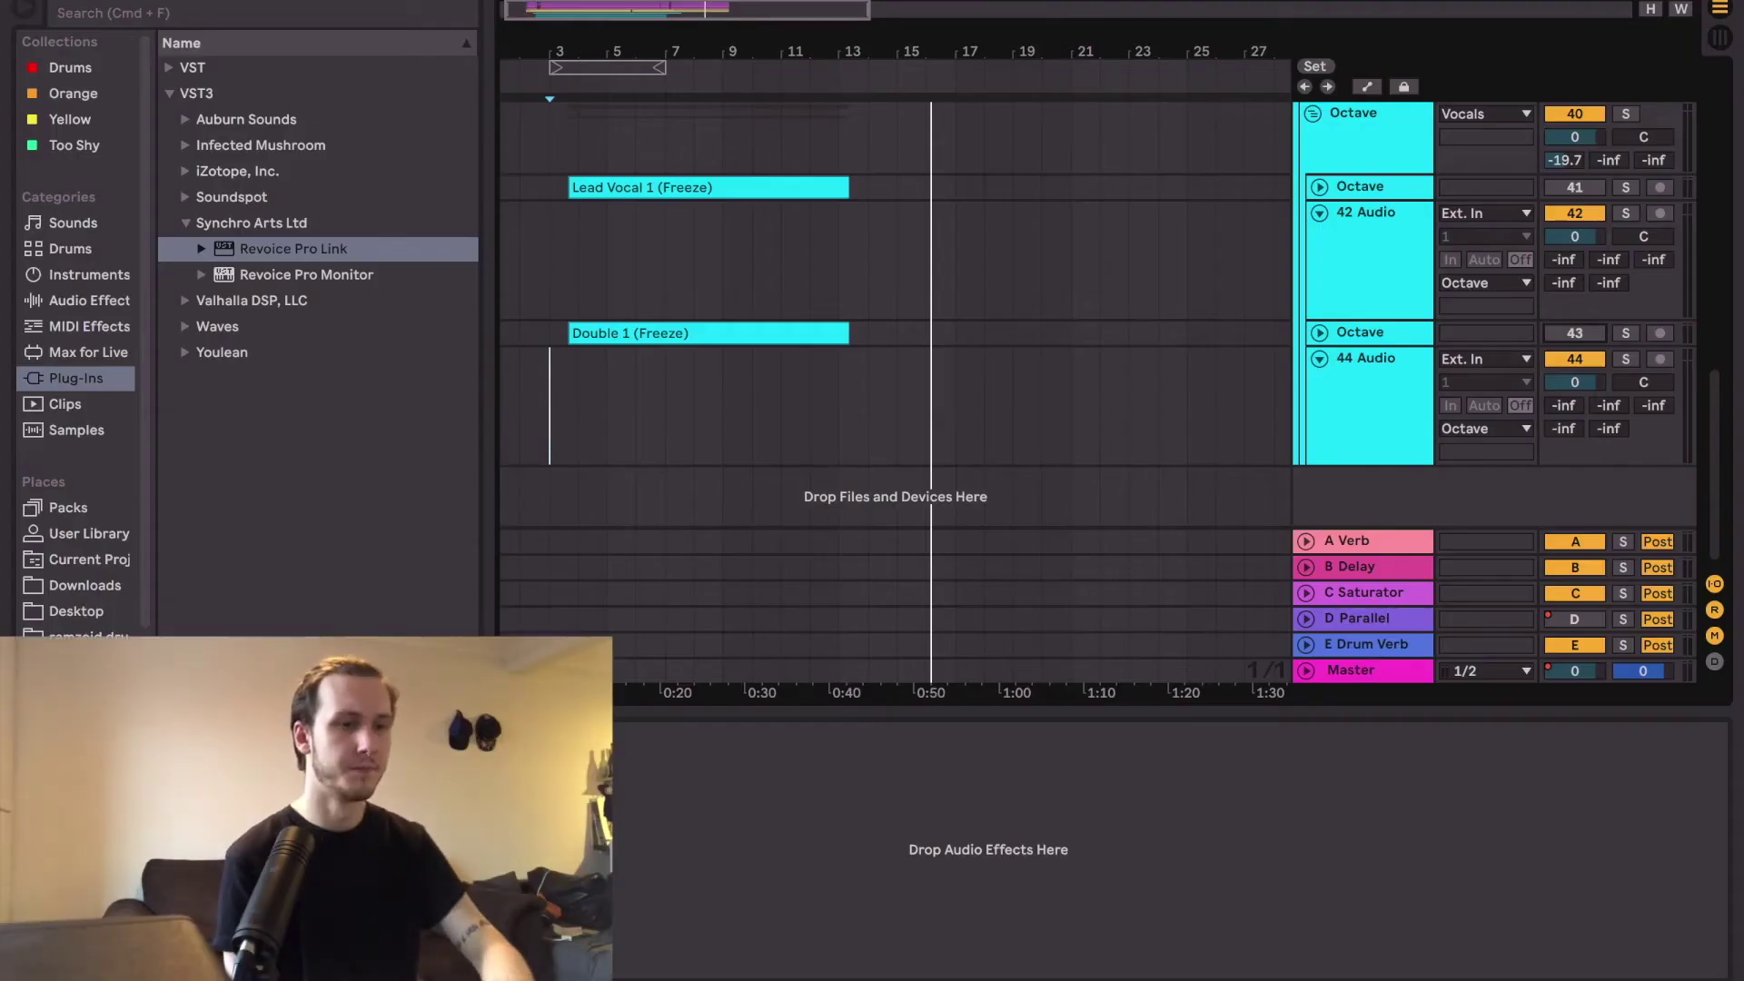
# - Drop the Smile Vocal Edits dub WAVs onto tracks under their vocal groups, then fold the Lead group
pyautogui.click(86, 609)
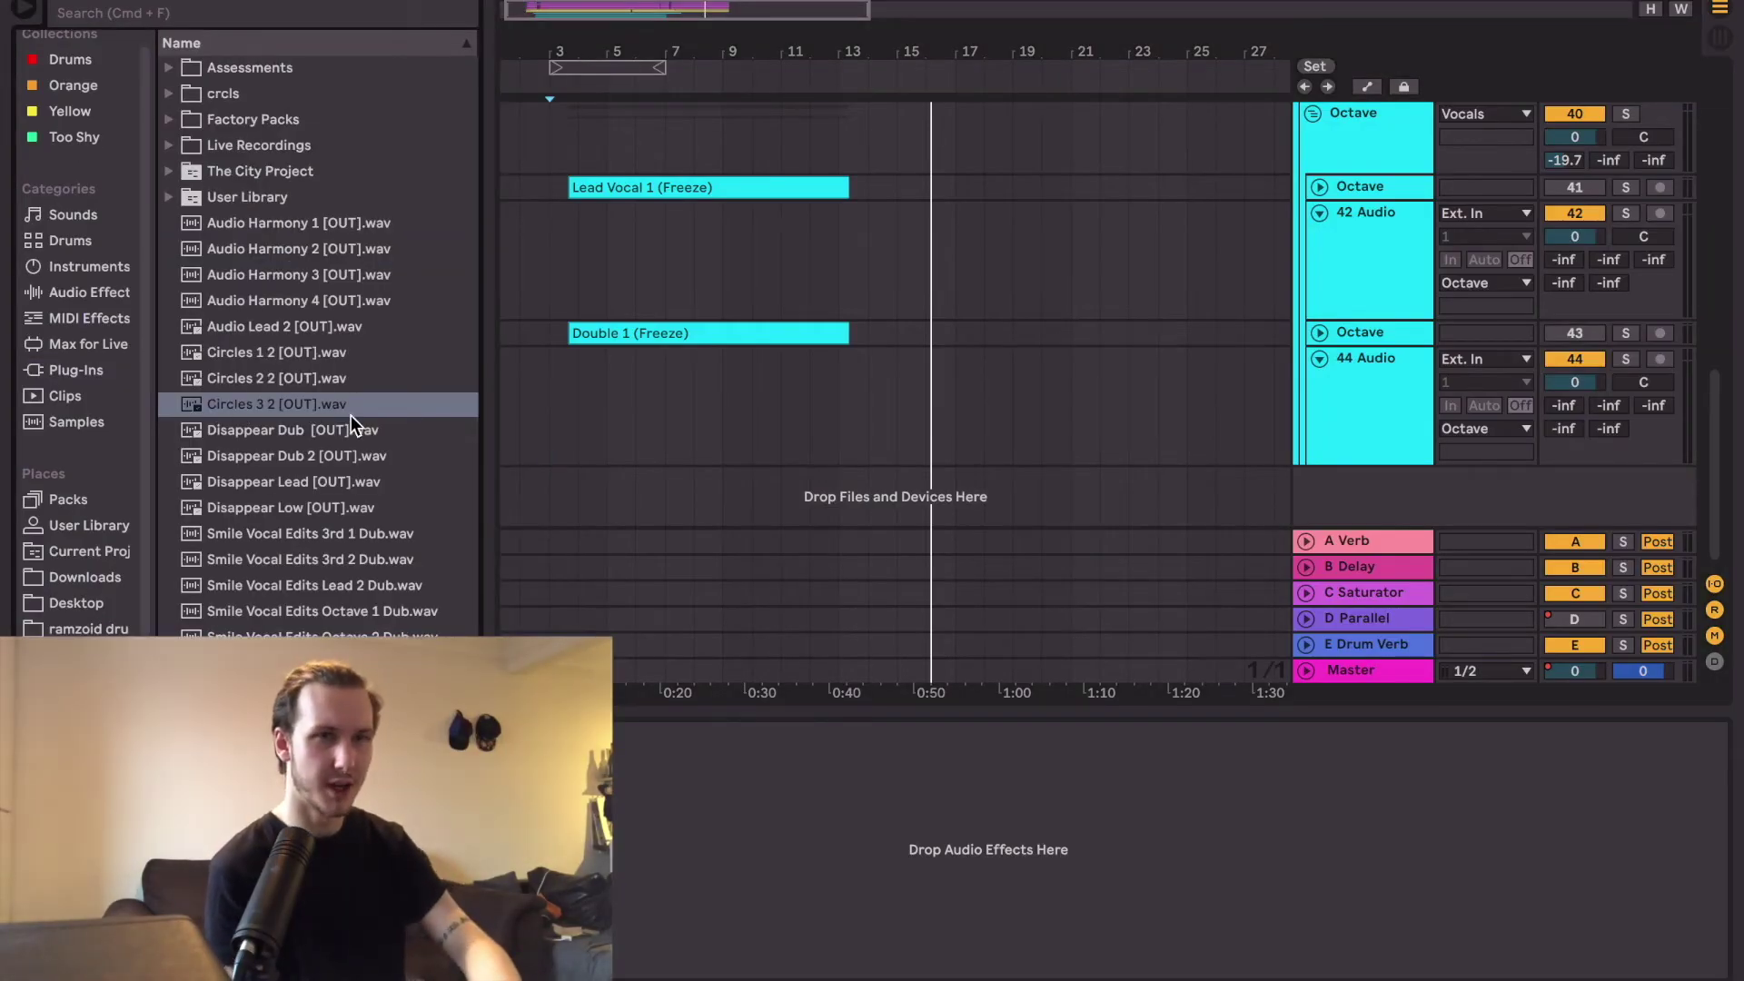
pyautogui.click(263, 536)
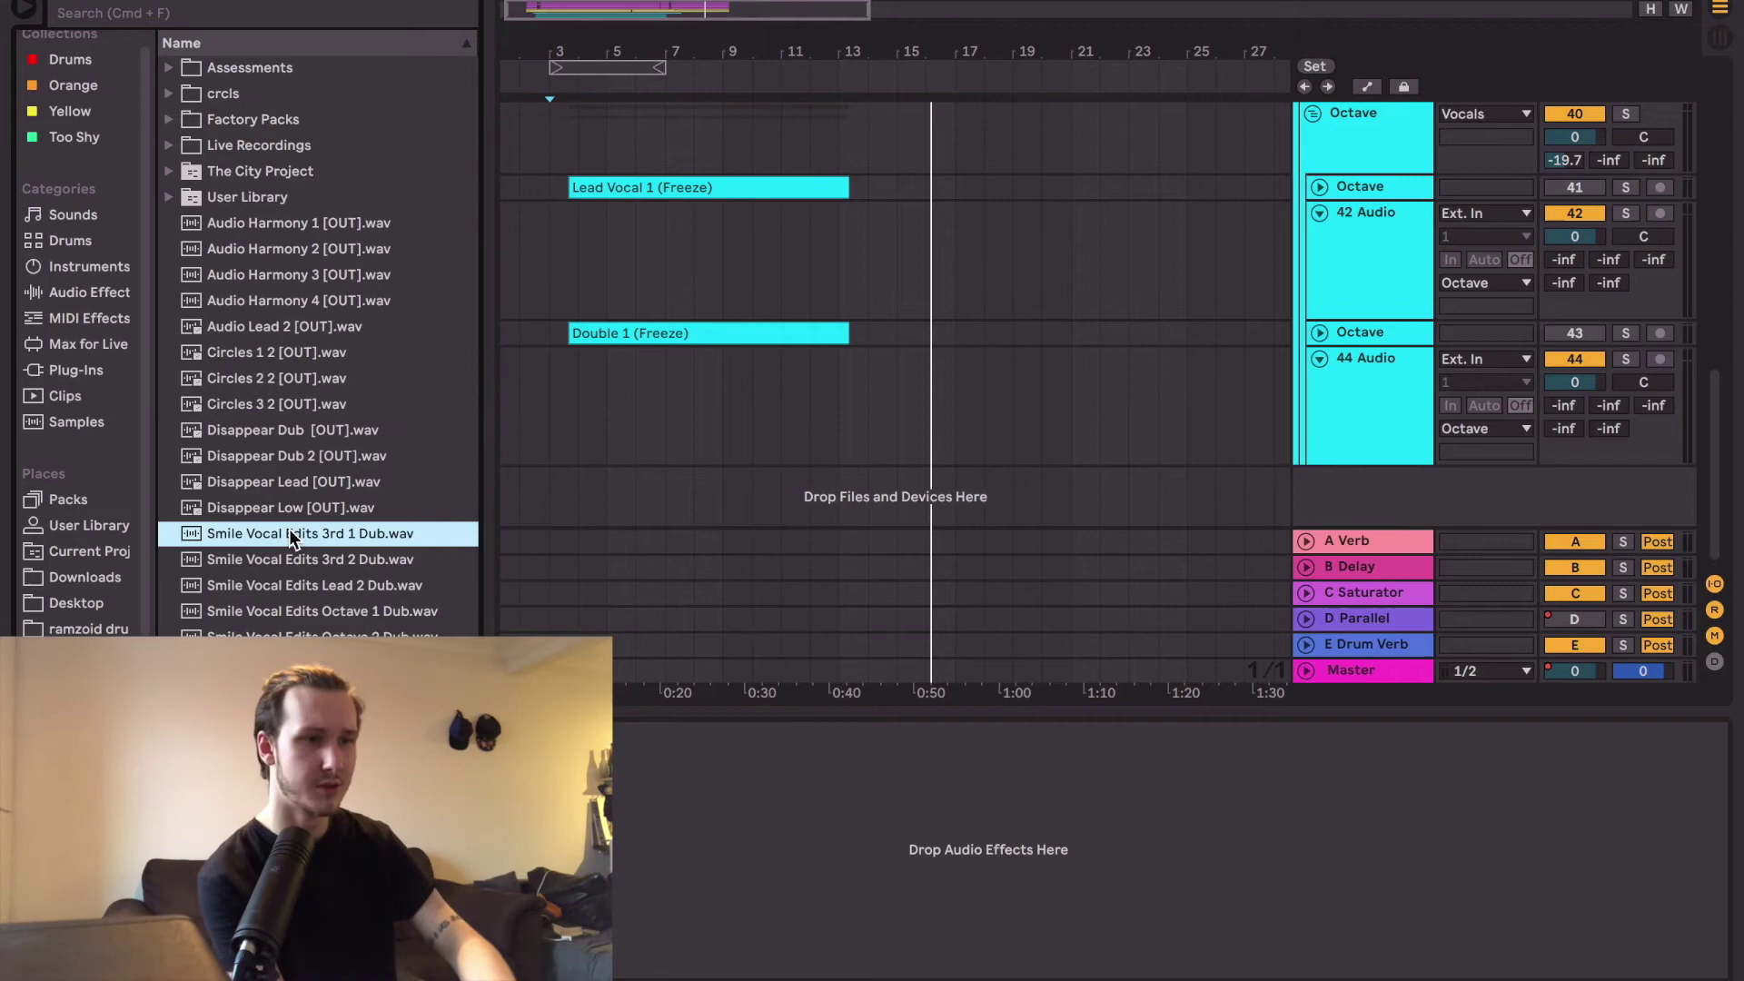
pyautogui.scroll(1, 780, 393)
pyautogui.scroll(3, 780, 396)
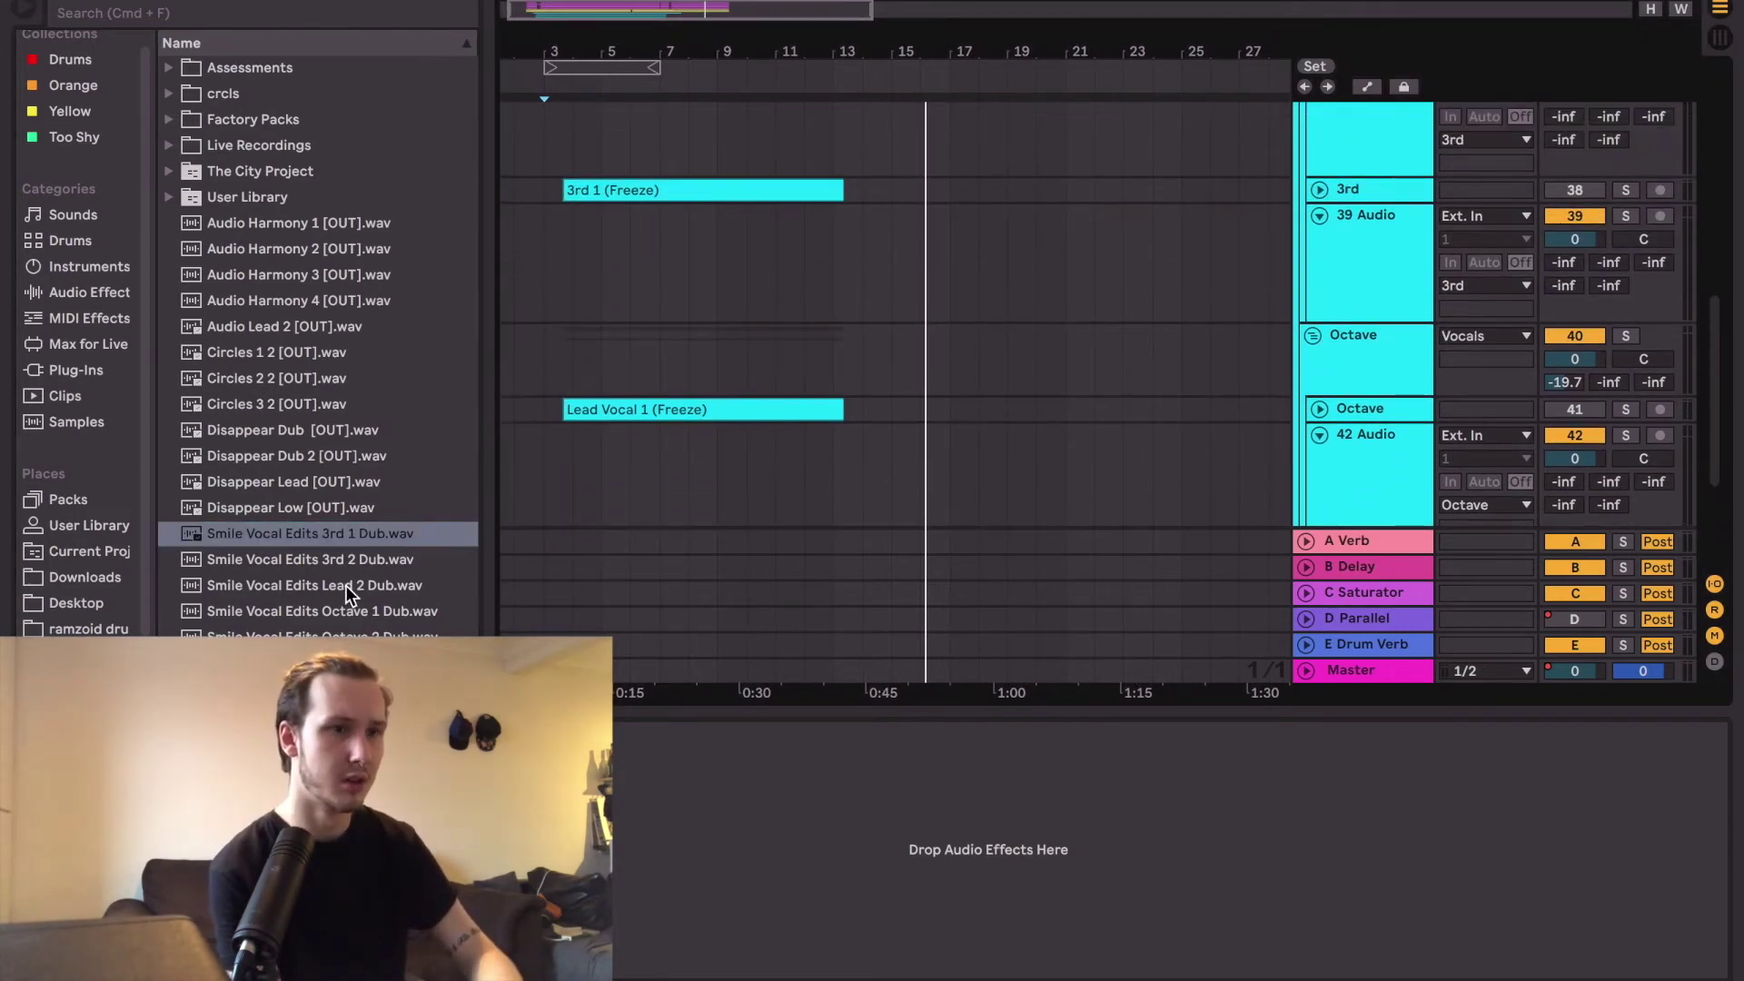
pyautogui.moveTo(313, 585); pyautogui.dragTo(487, 421)
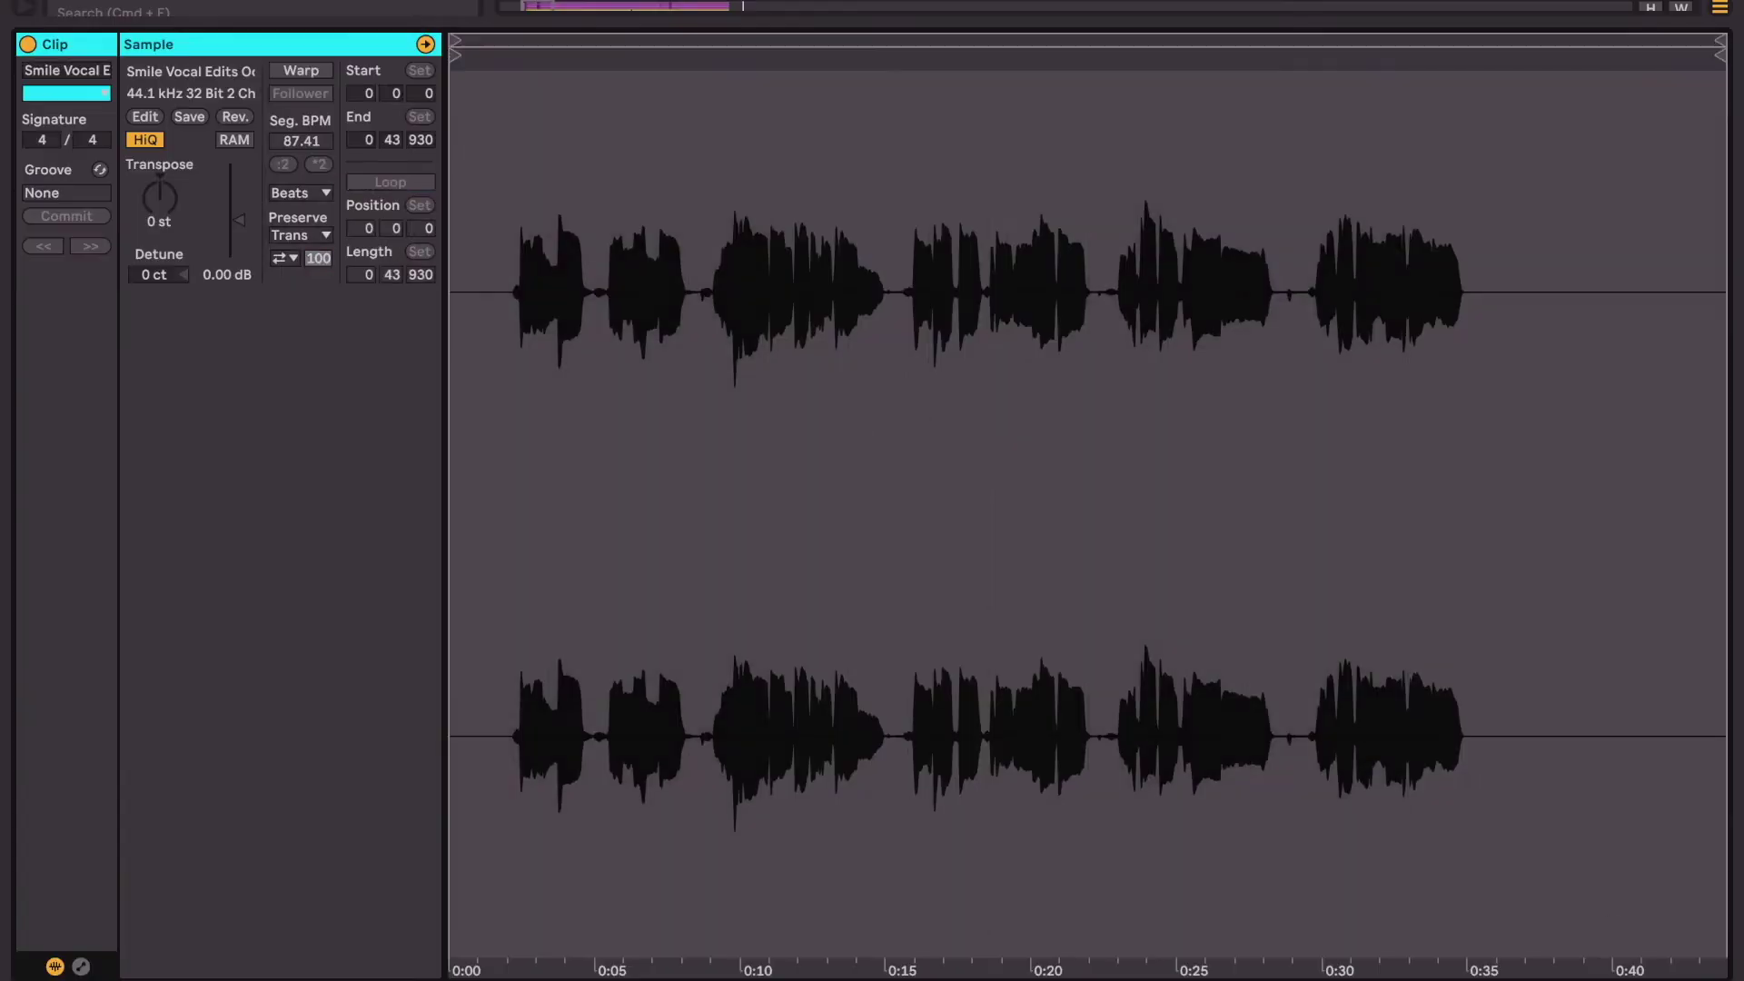
pyautogui.scroll(5, 1318, 497)
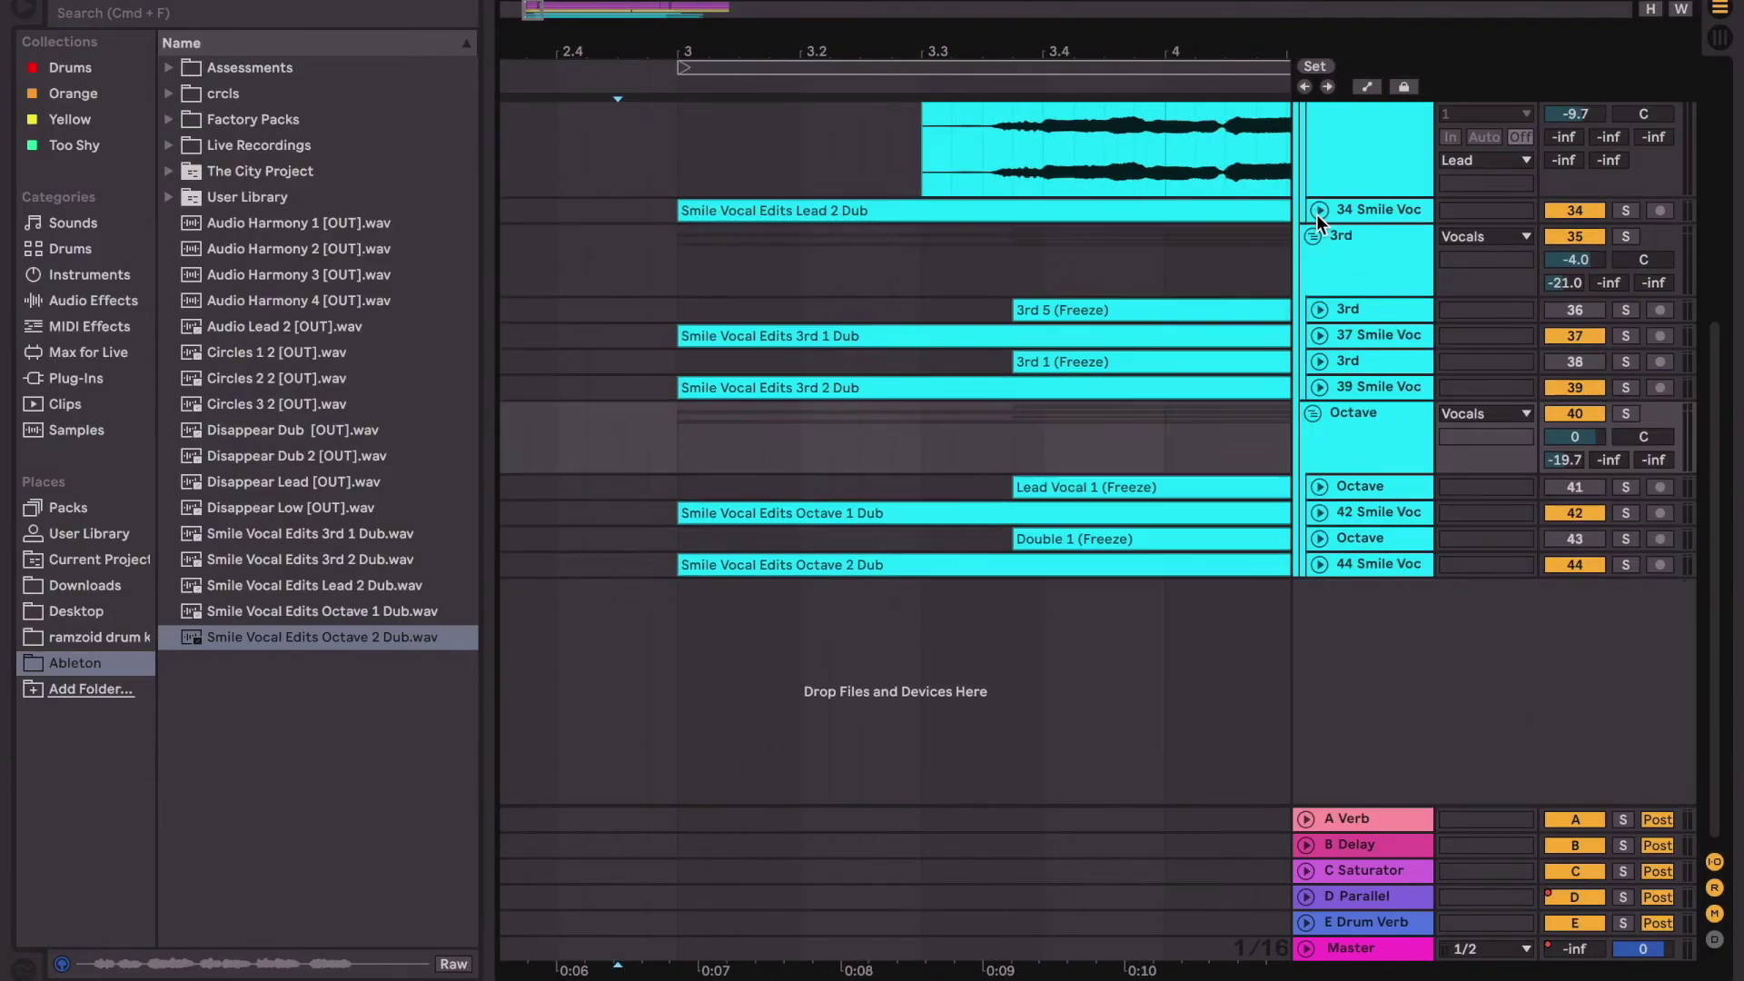
pyautogui.click(1320, 160)
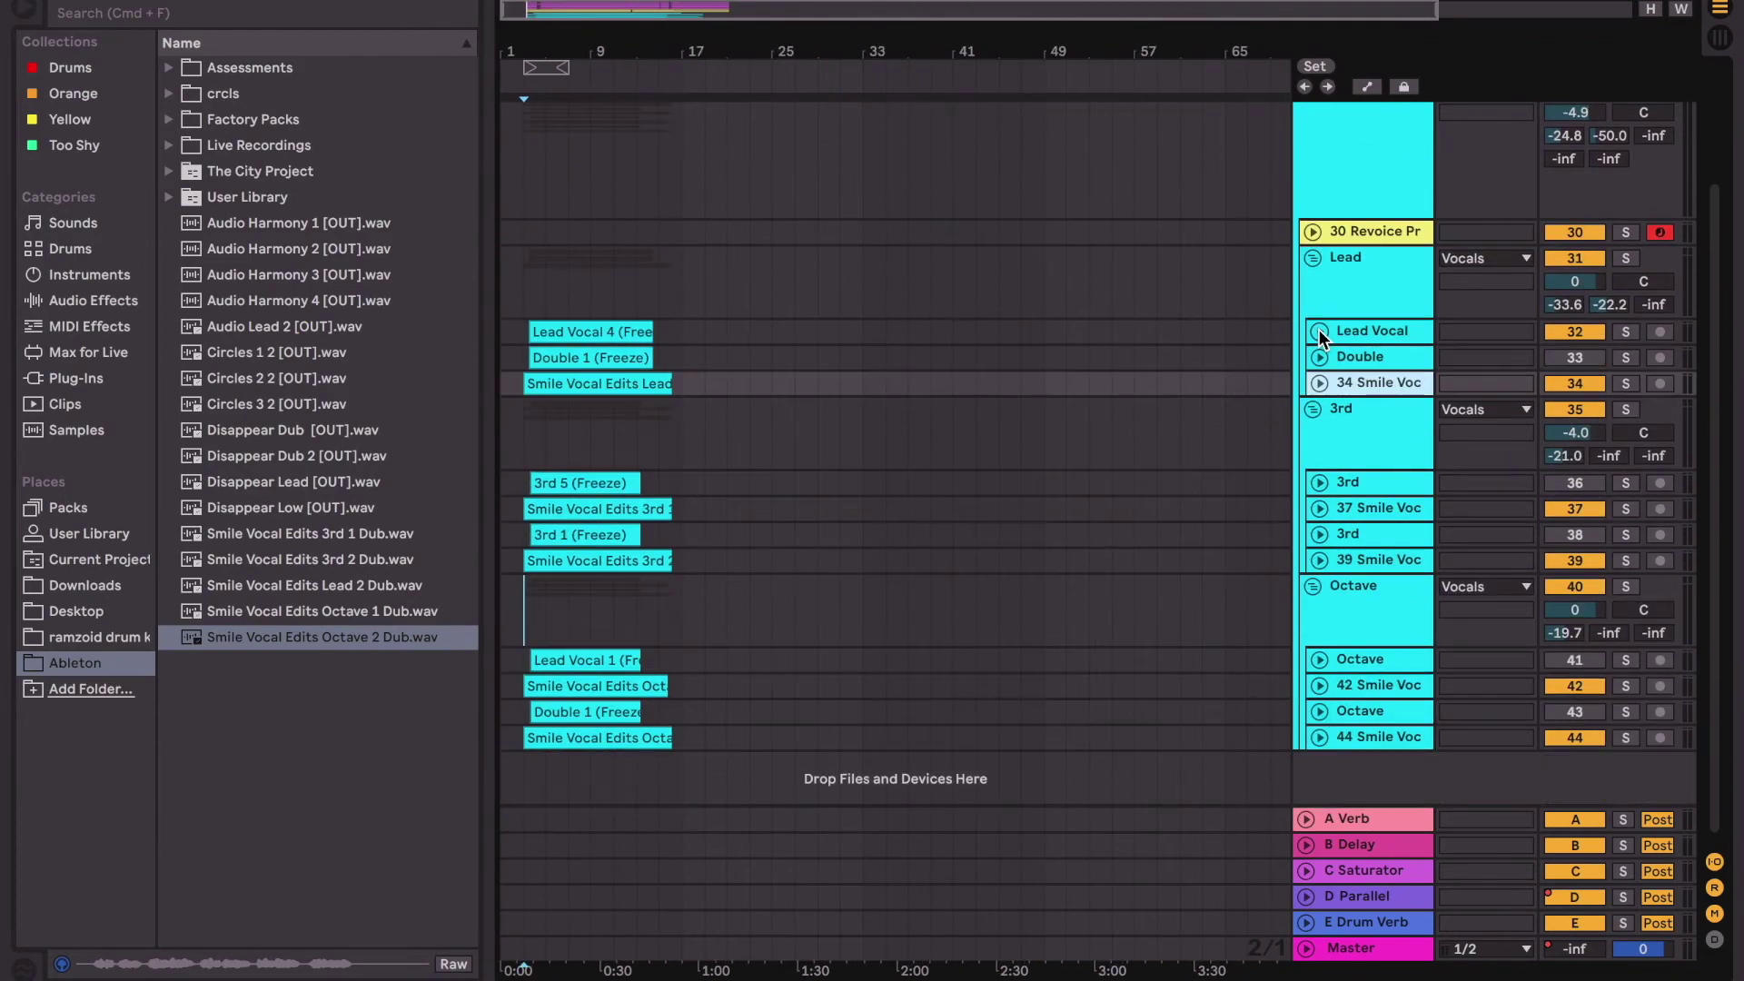
pyautogui.click(1314, 262)
pyautogui.scroll(2, 1110, 259)
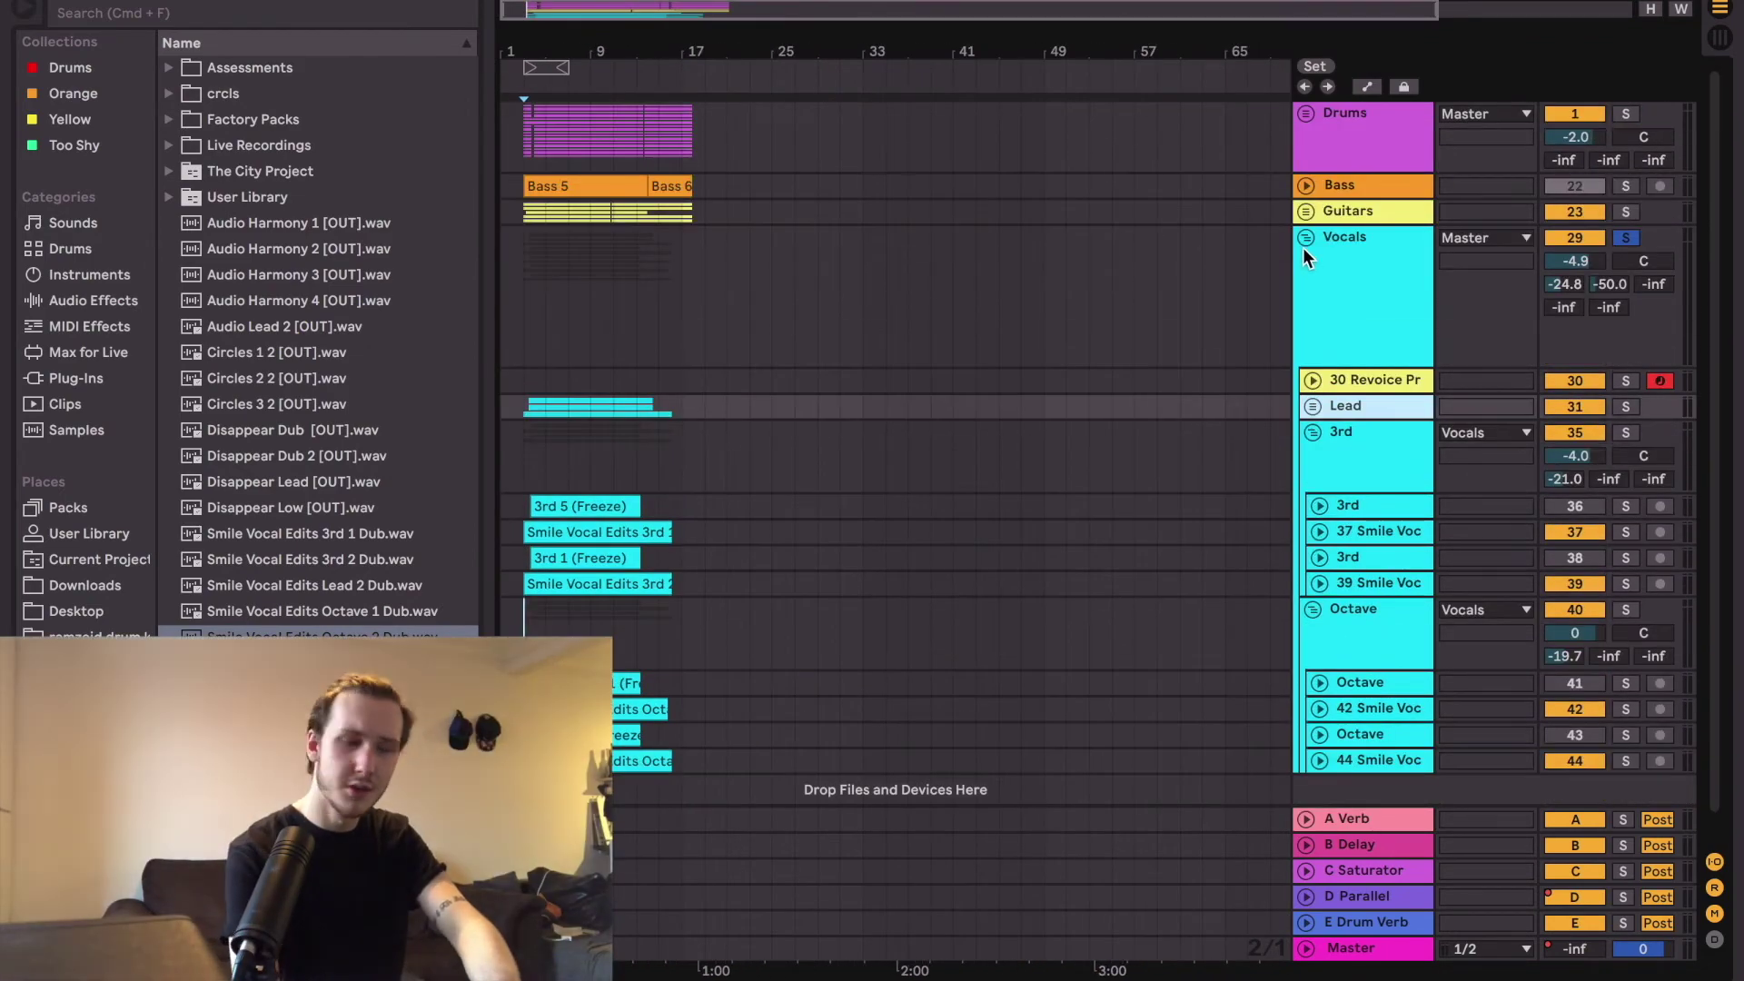
# - Shorten the Vocals group track and play the arrangement from bar 1
pyautogui.moveTo(1399, 365); pyautogui.dragTo(1402, 317)
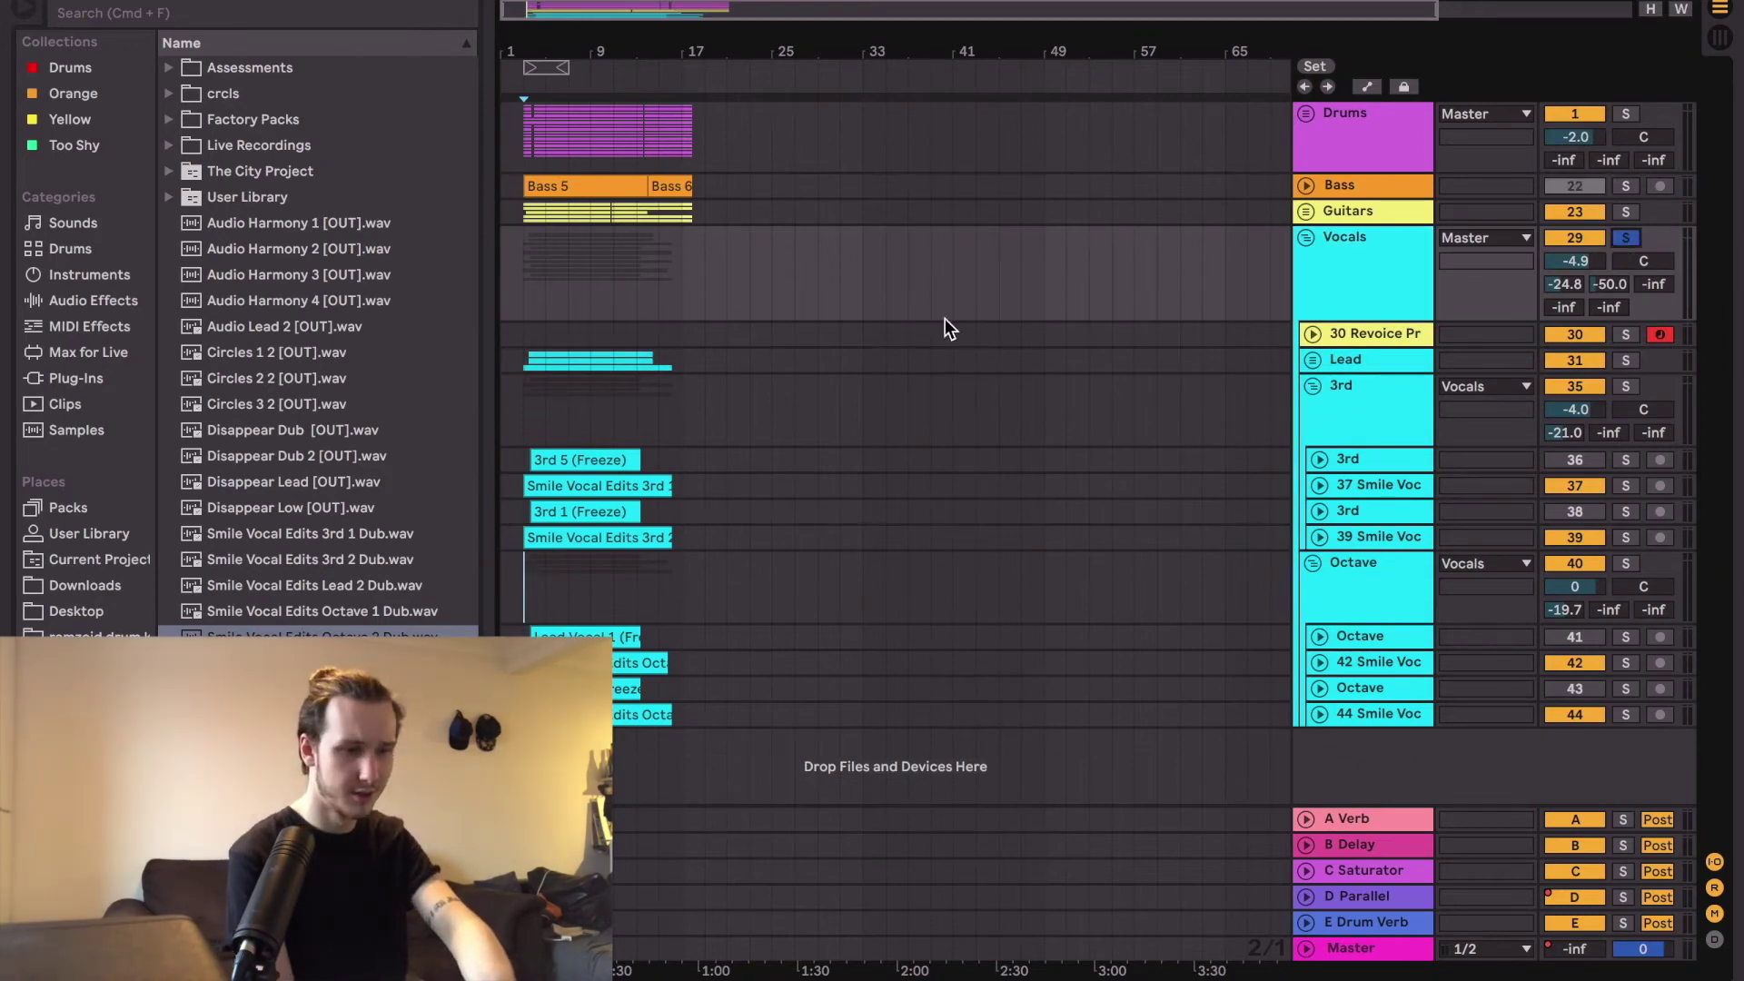
pyautogui.click(513, 288)
pyautogui.press('space')
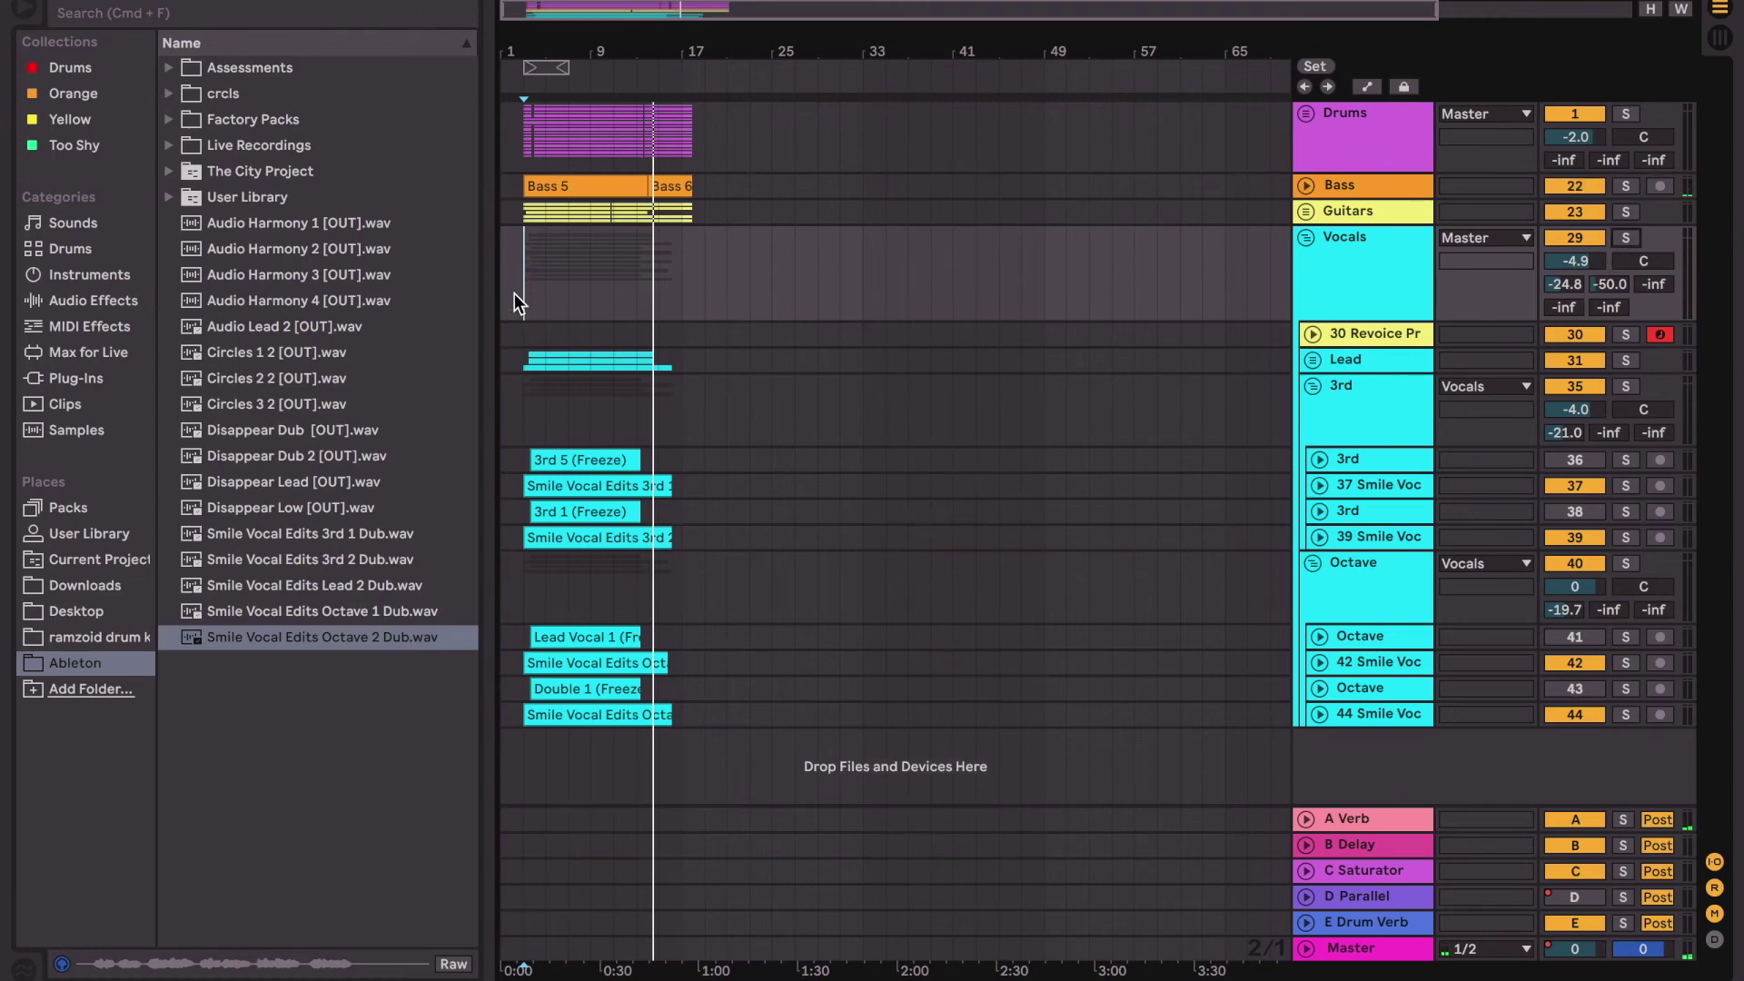
# - Stop playback, zoom in, and replay from just before the vocal clips
pyautogui.press('space')
pyautogui.press('+')
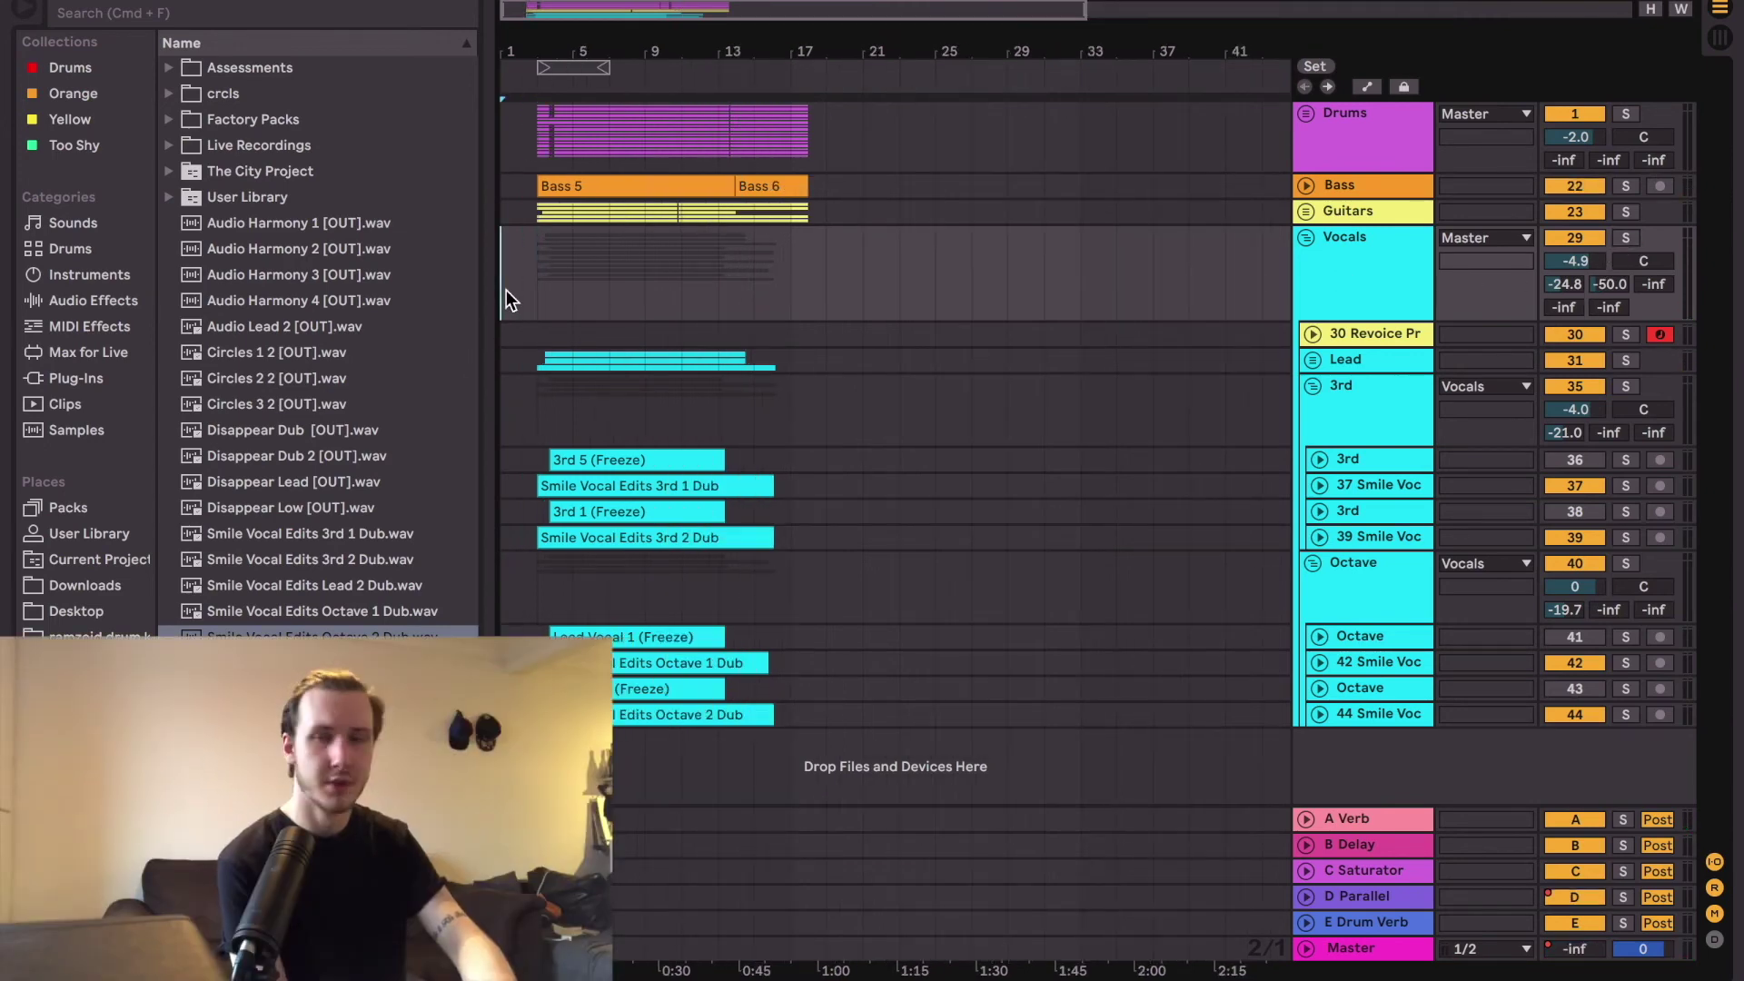
pyautogui.click(529, 289)
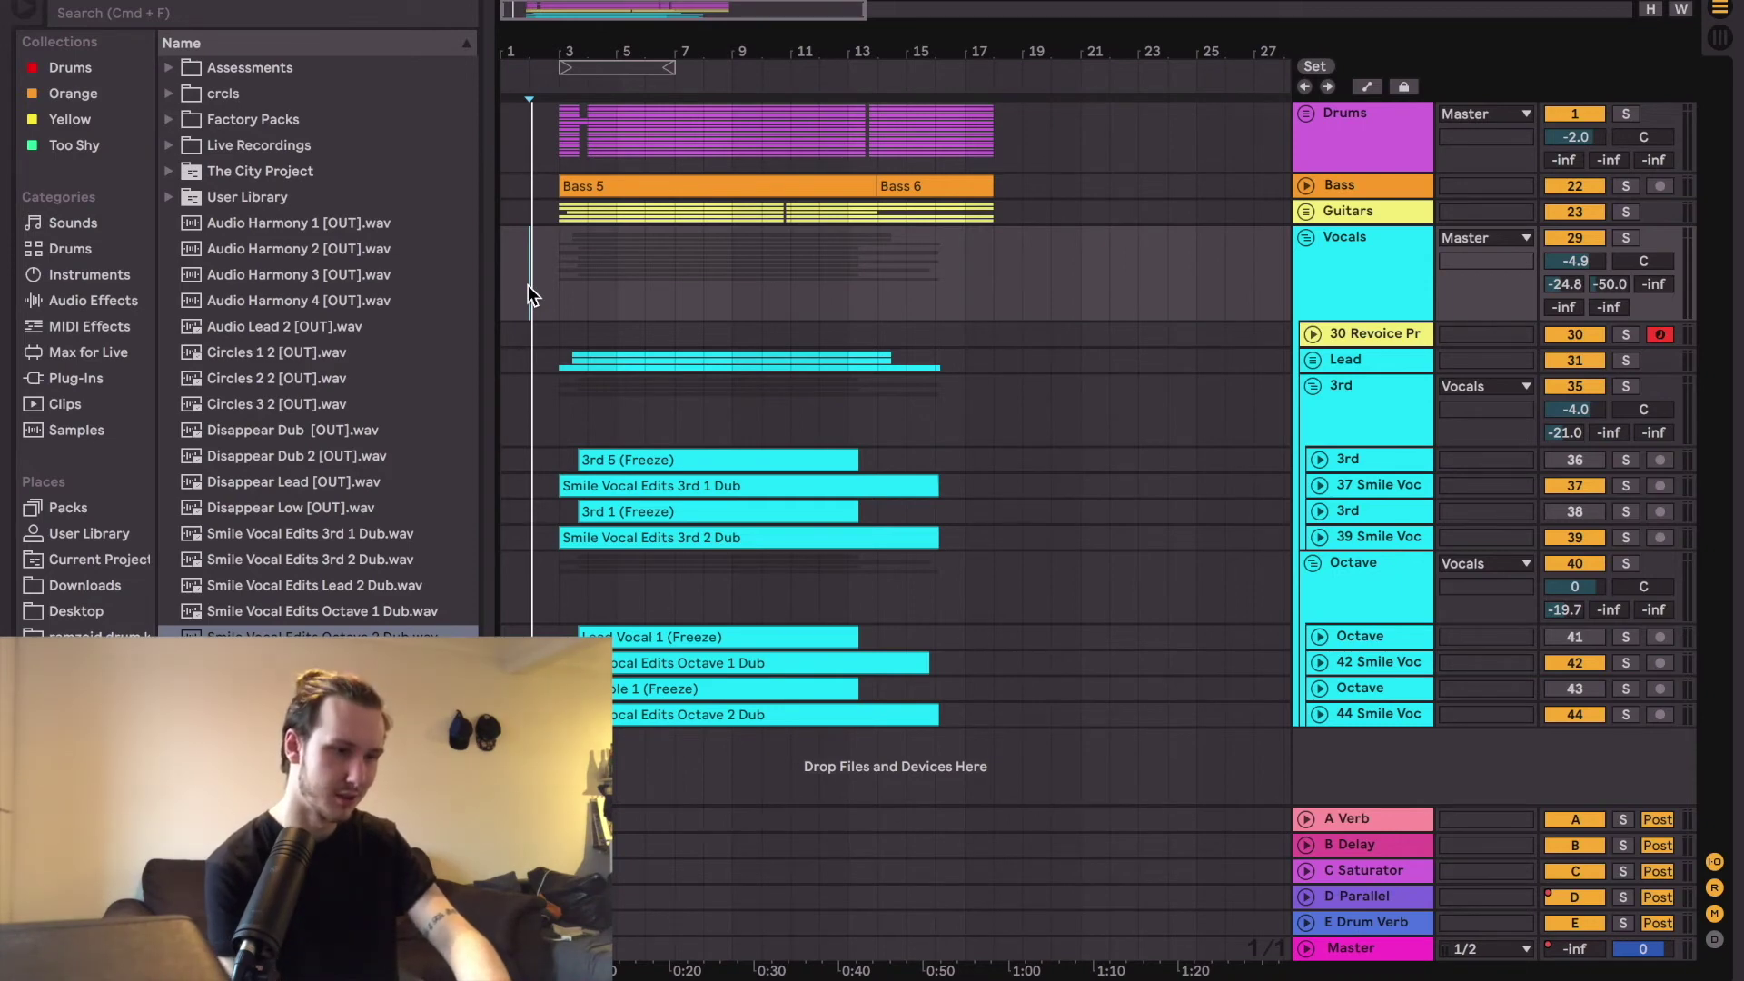
pyautogui.press('space')
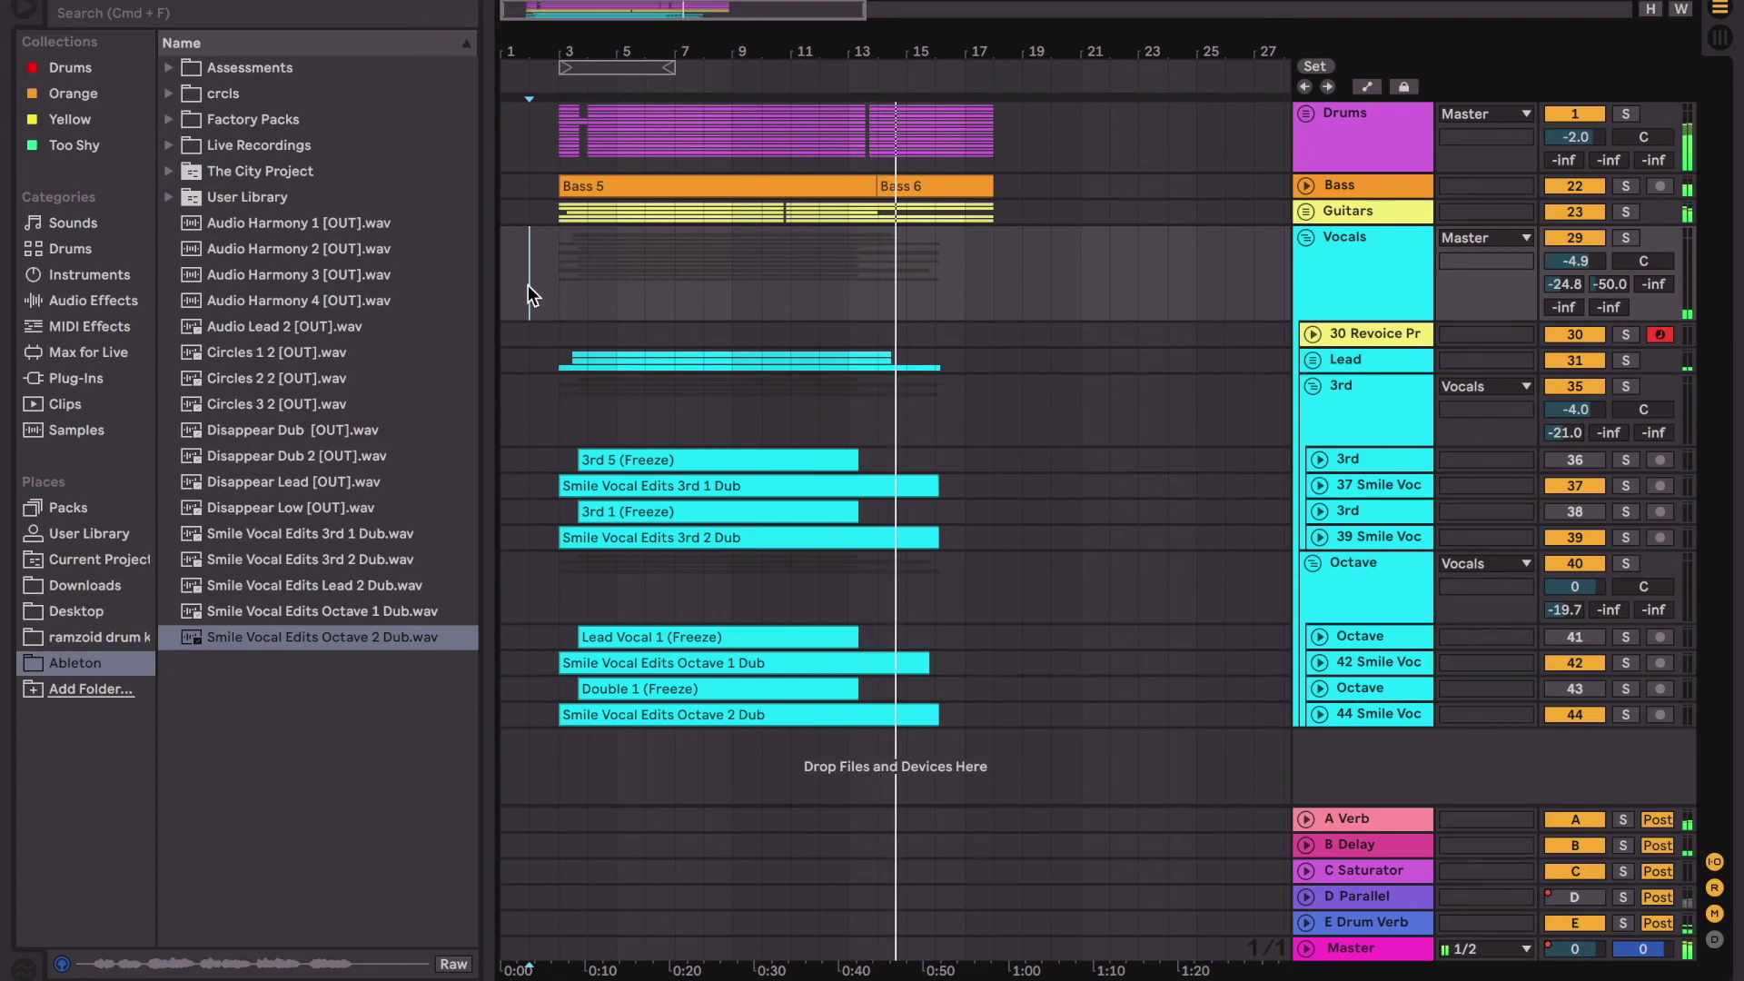
pyautogui.hscroll(1, 528, 285)
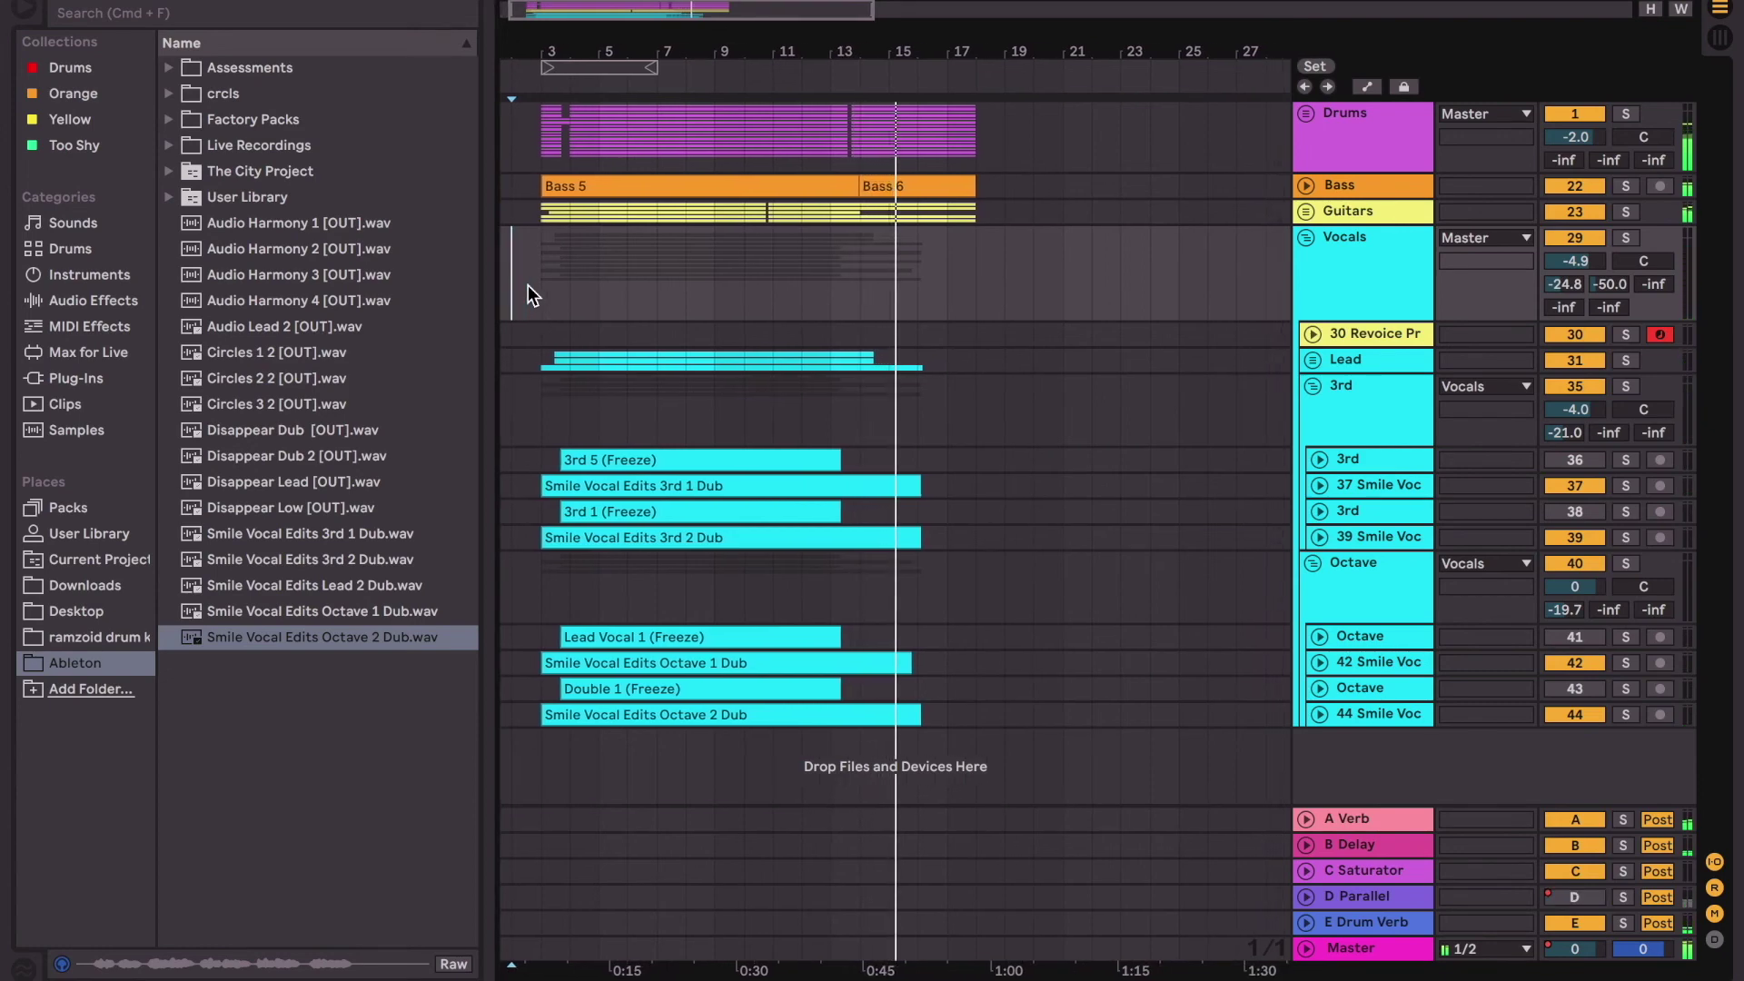